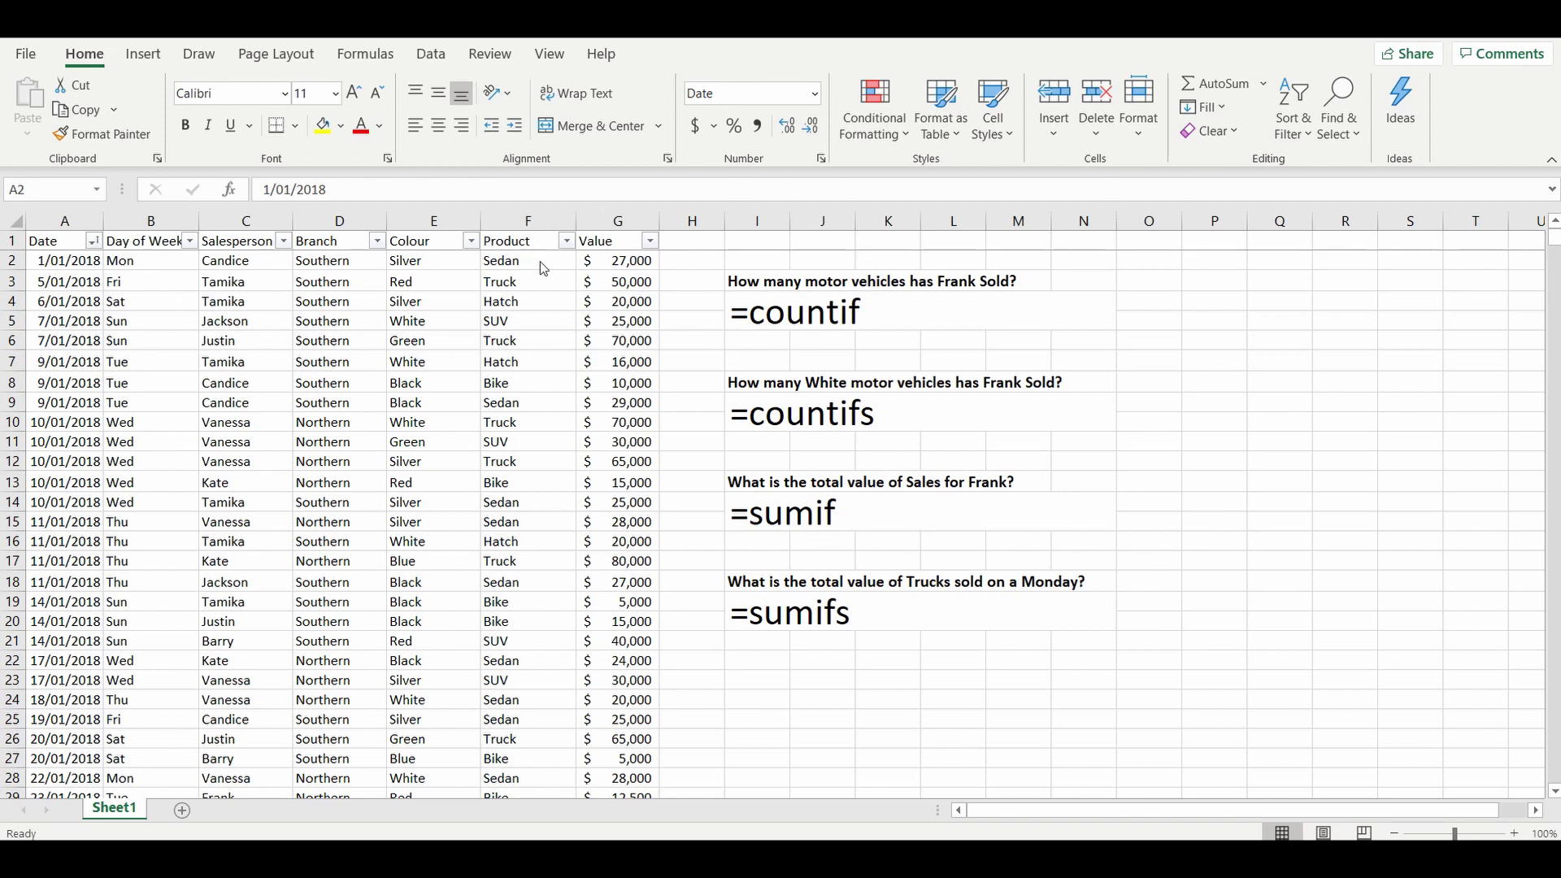
# Step: Check the sales list down to its last row and return to the top, then show the Data tab
pyautogui.click(79, 320)
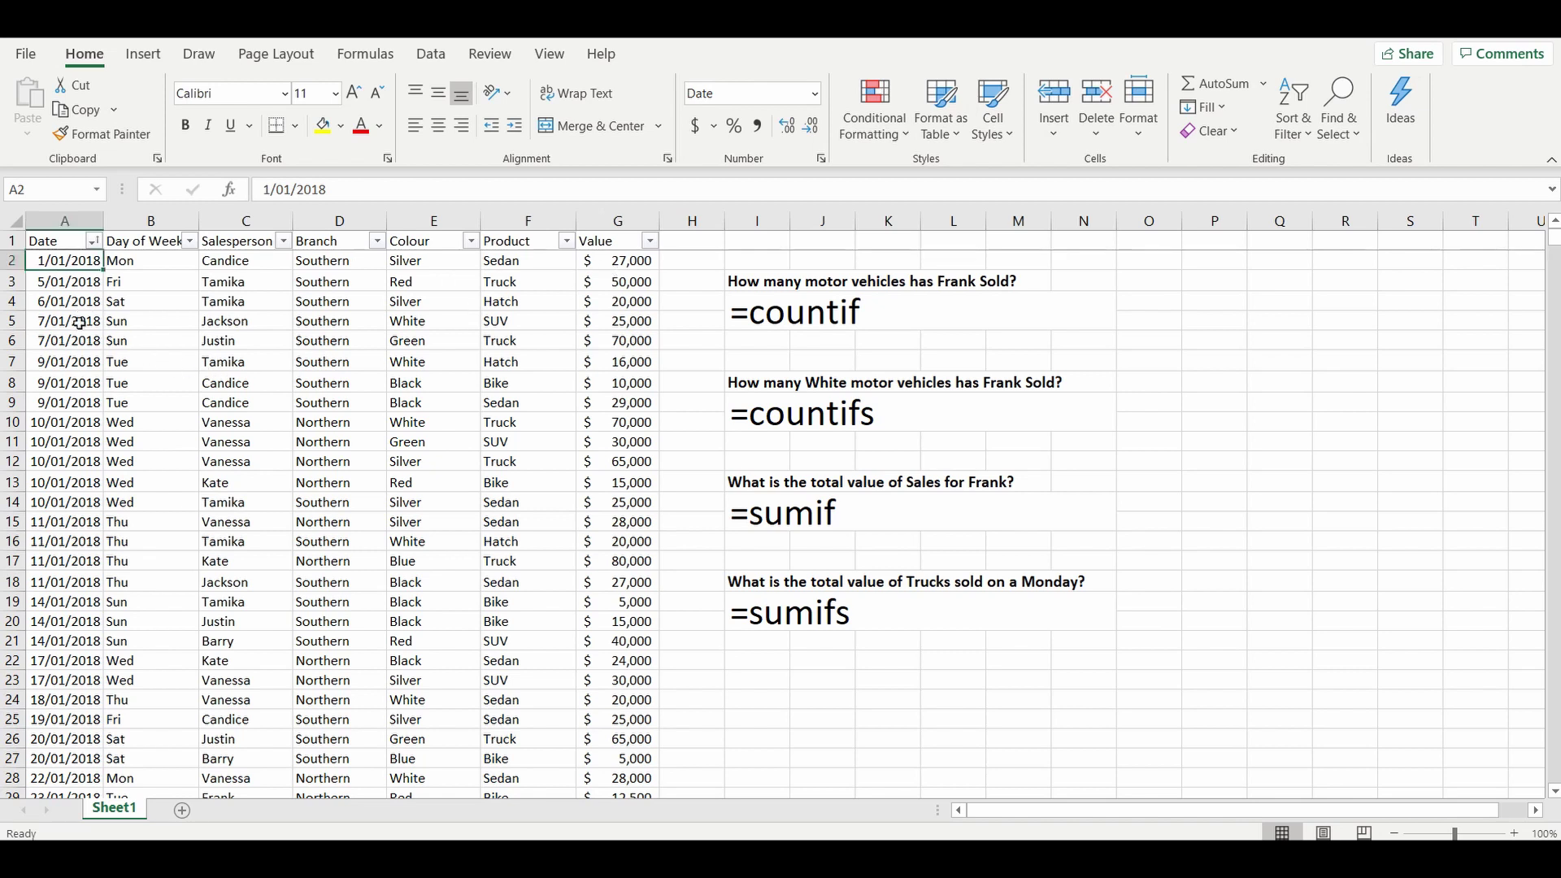
pyautogui.hotkey('ctrl', 'Down')
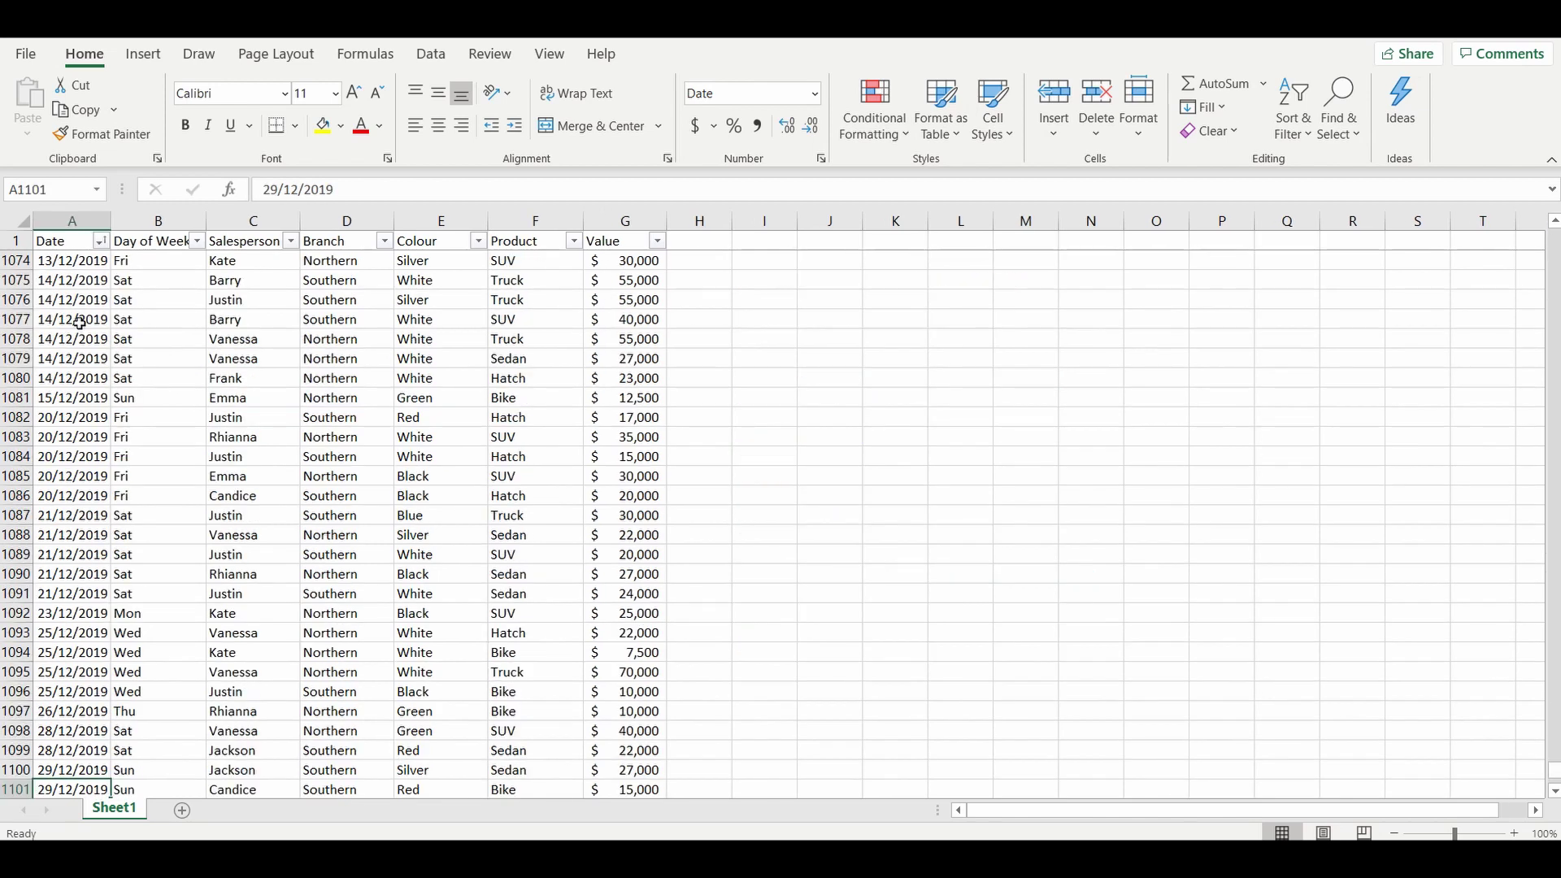
pyautogui.hotkey('ctrl', 'Home')
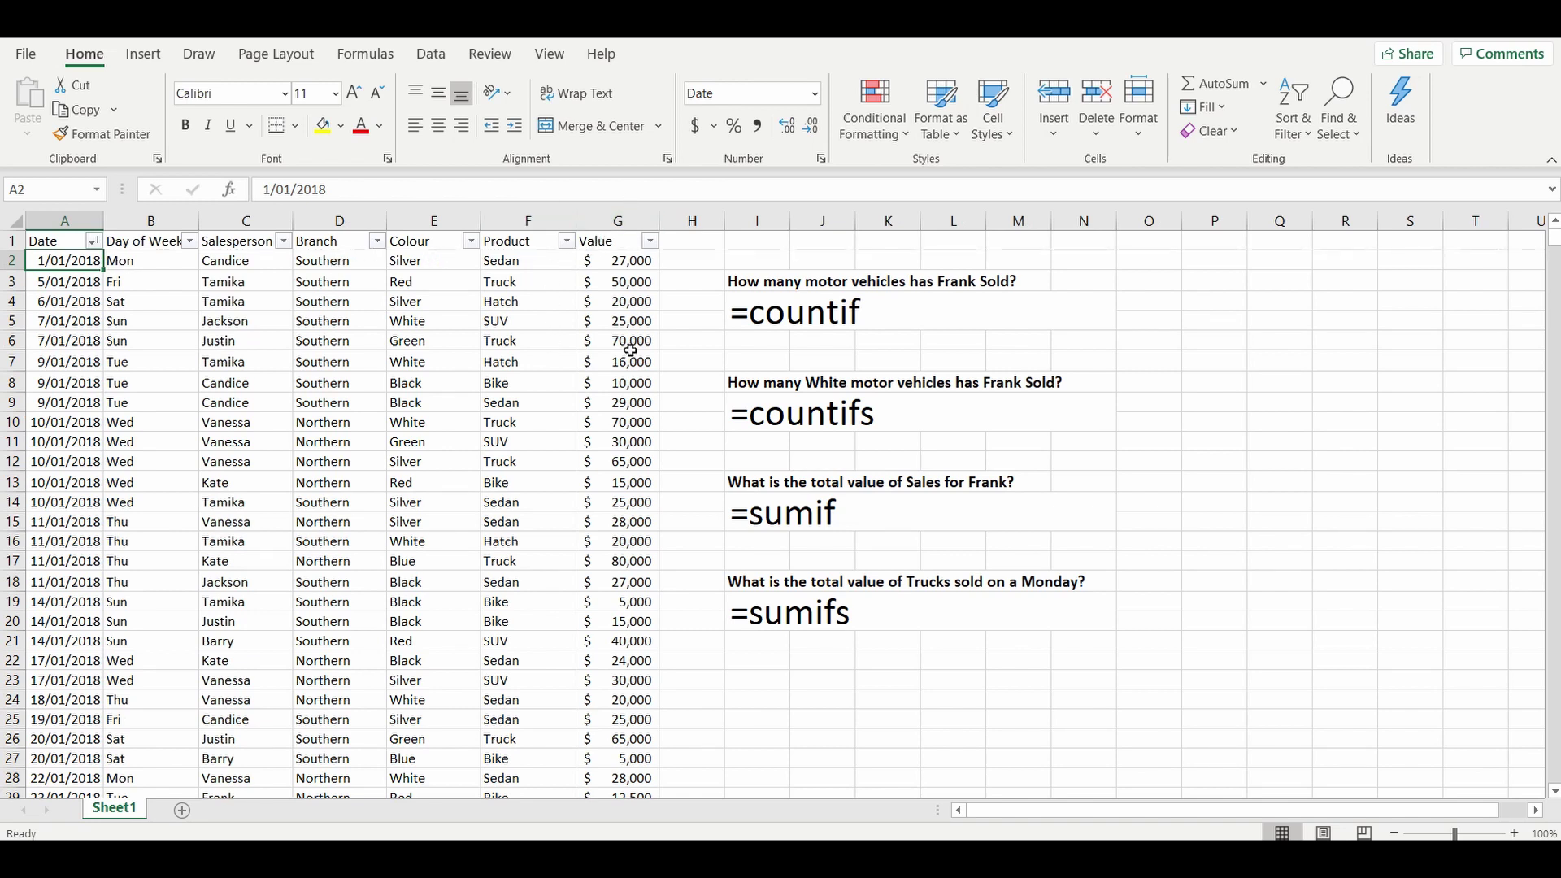
pyautogui.click(1228, 303)
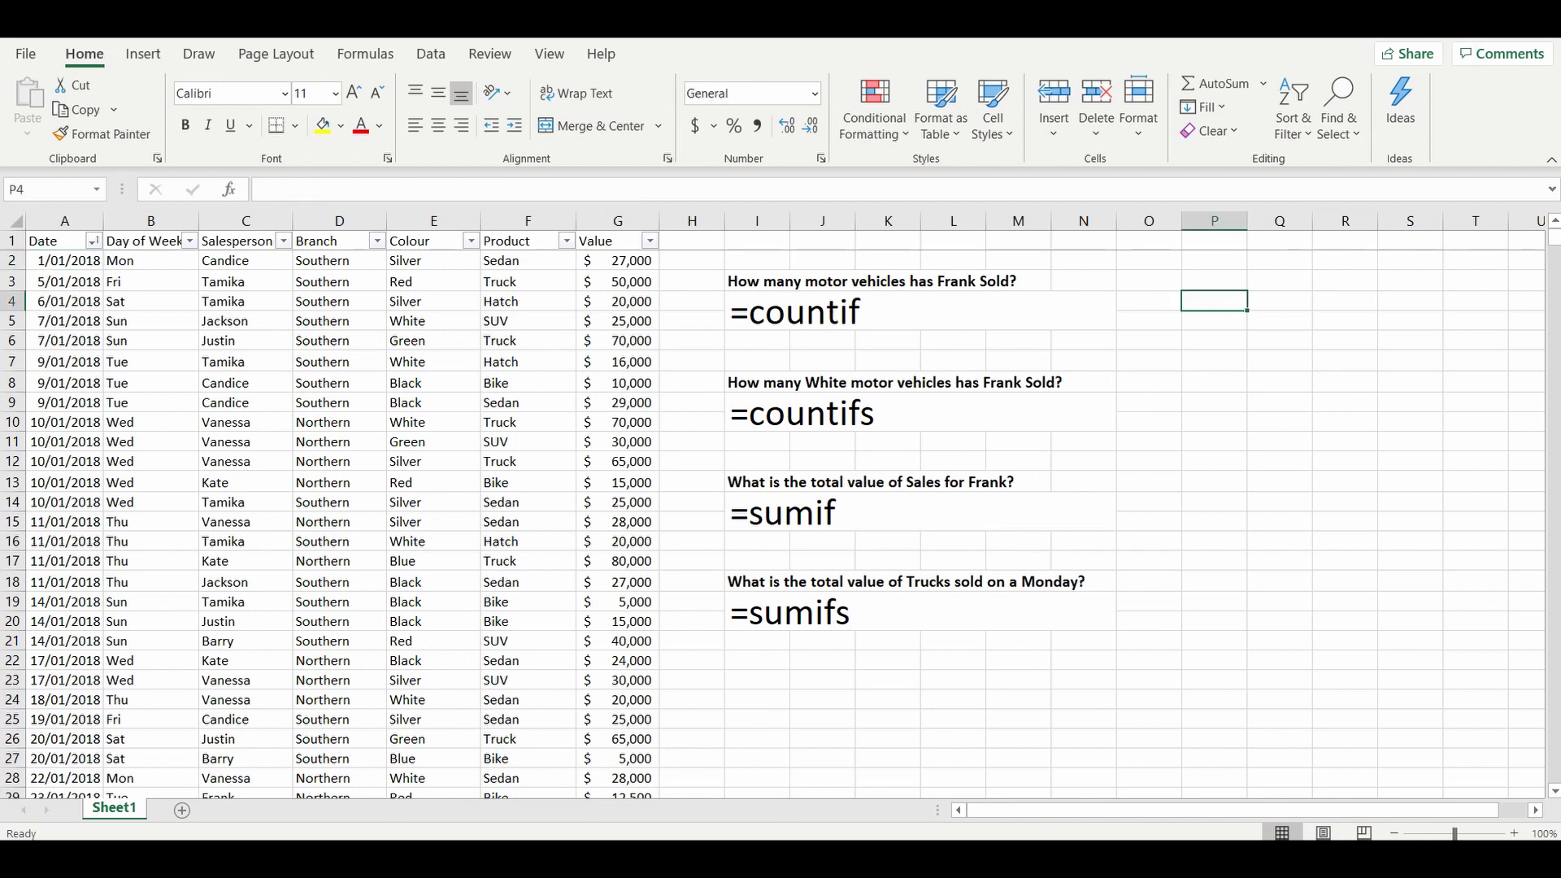
pyautogui.click(431, 54)
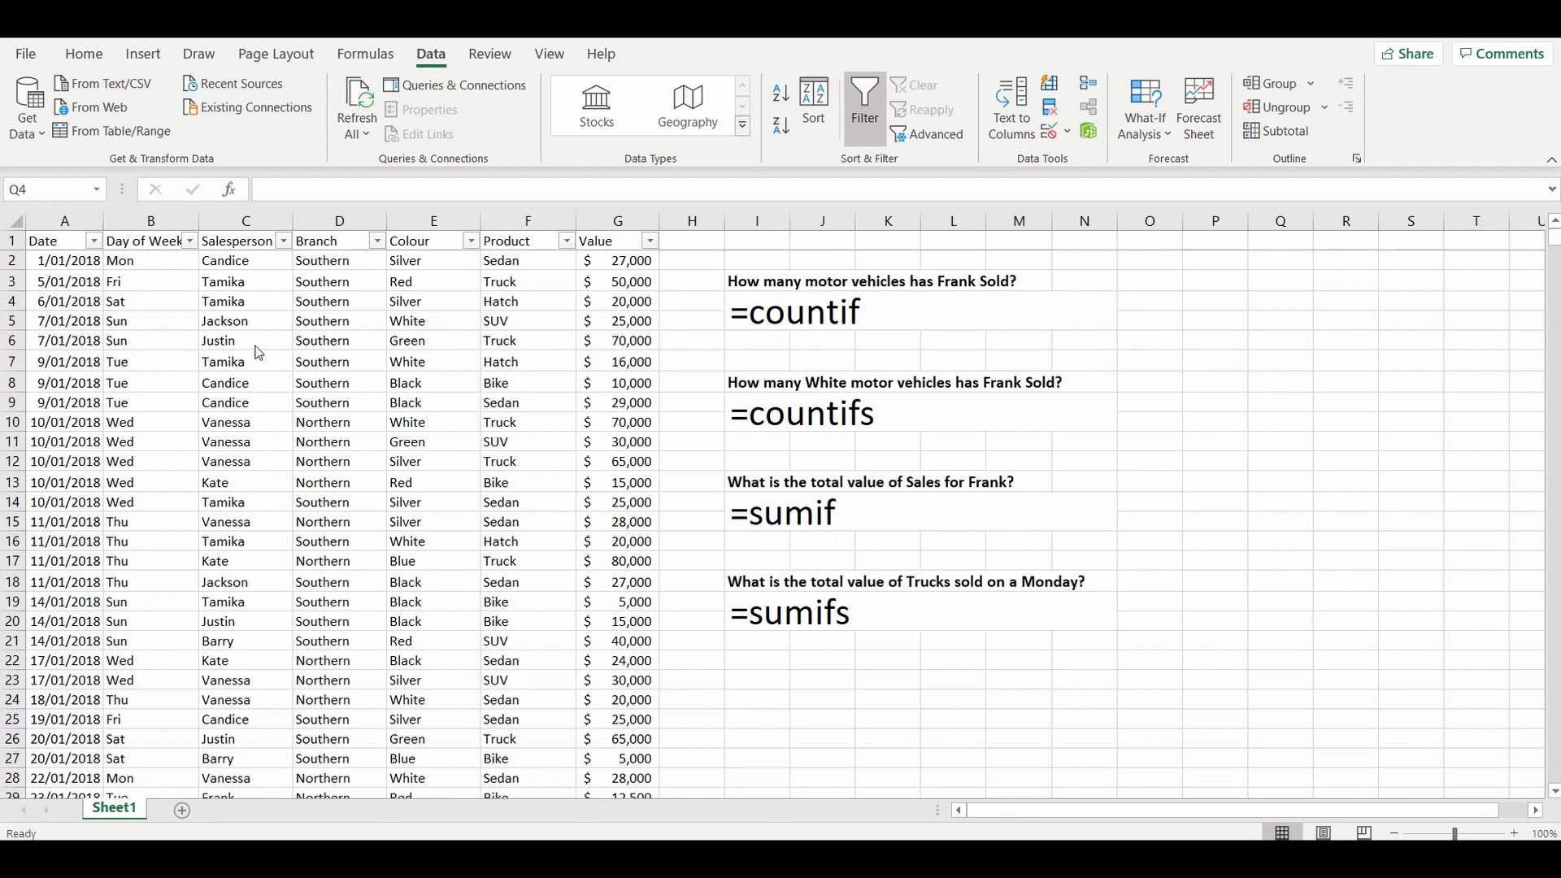
# Step: Enter =COUNTIF(C:C,"Frank") in O3, returning 108
pyautogui.click(1152, 281)
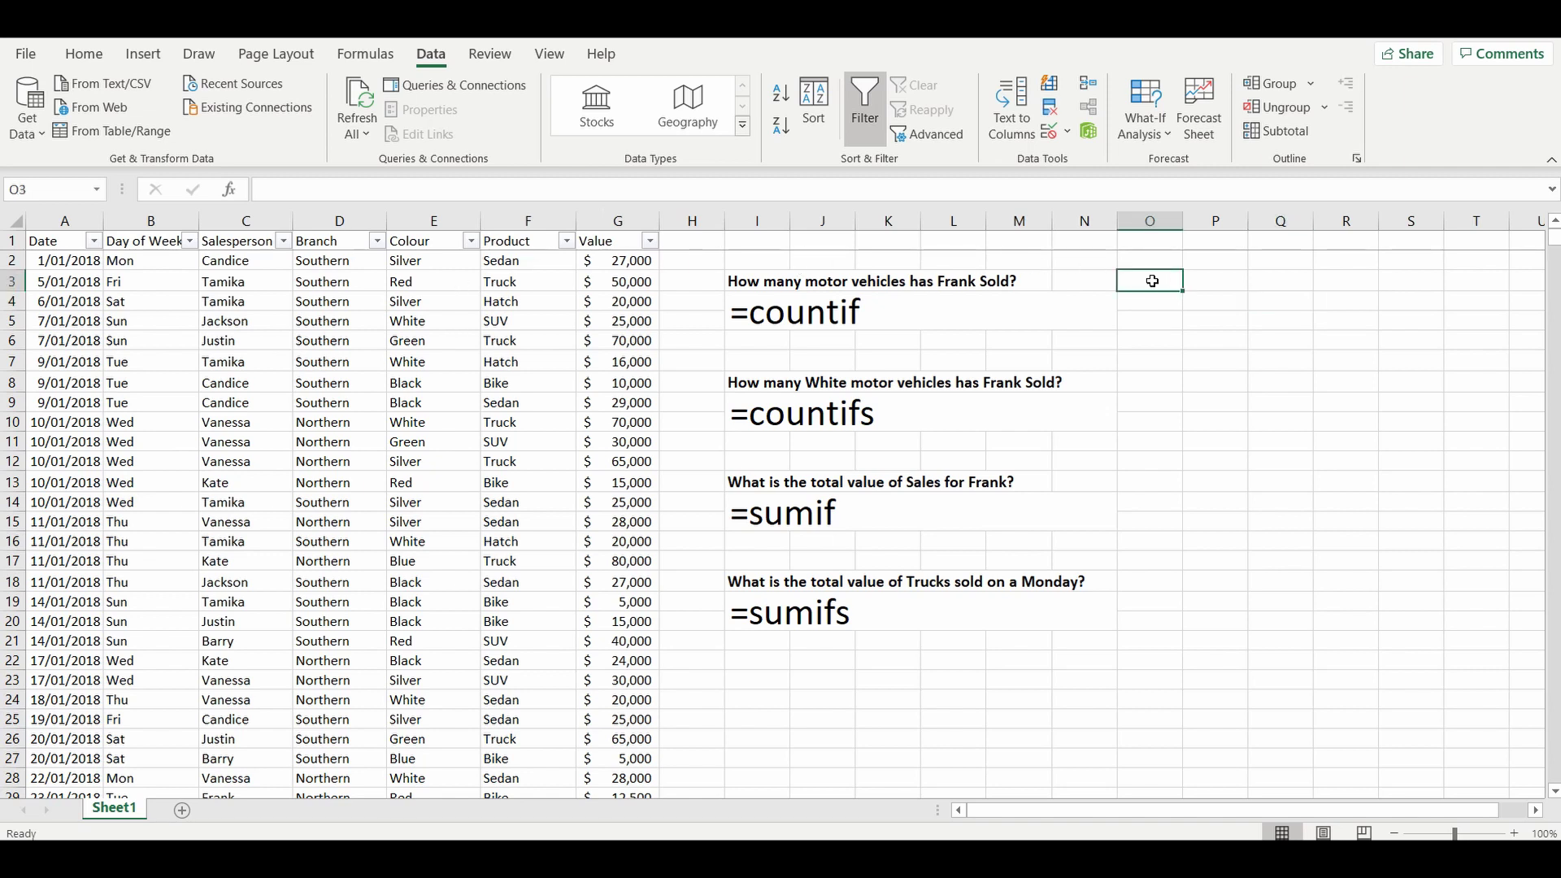
pyautogui.write('=countif')
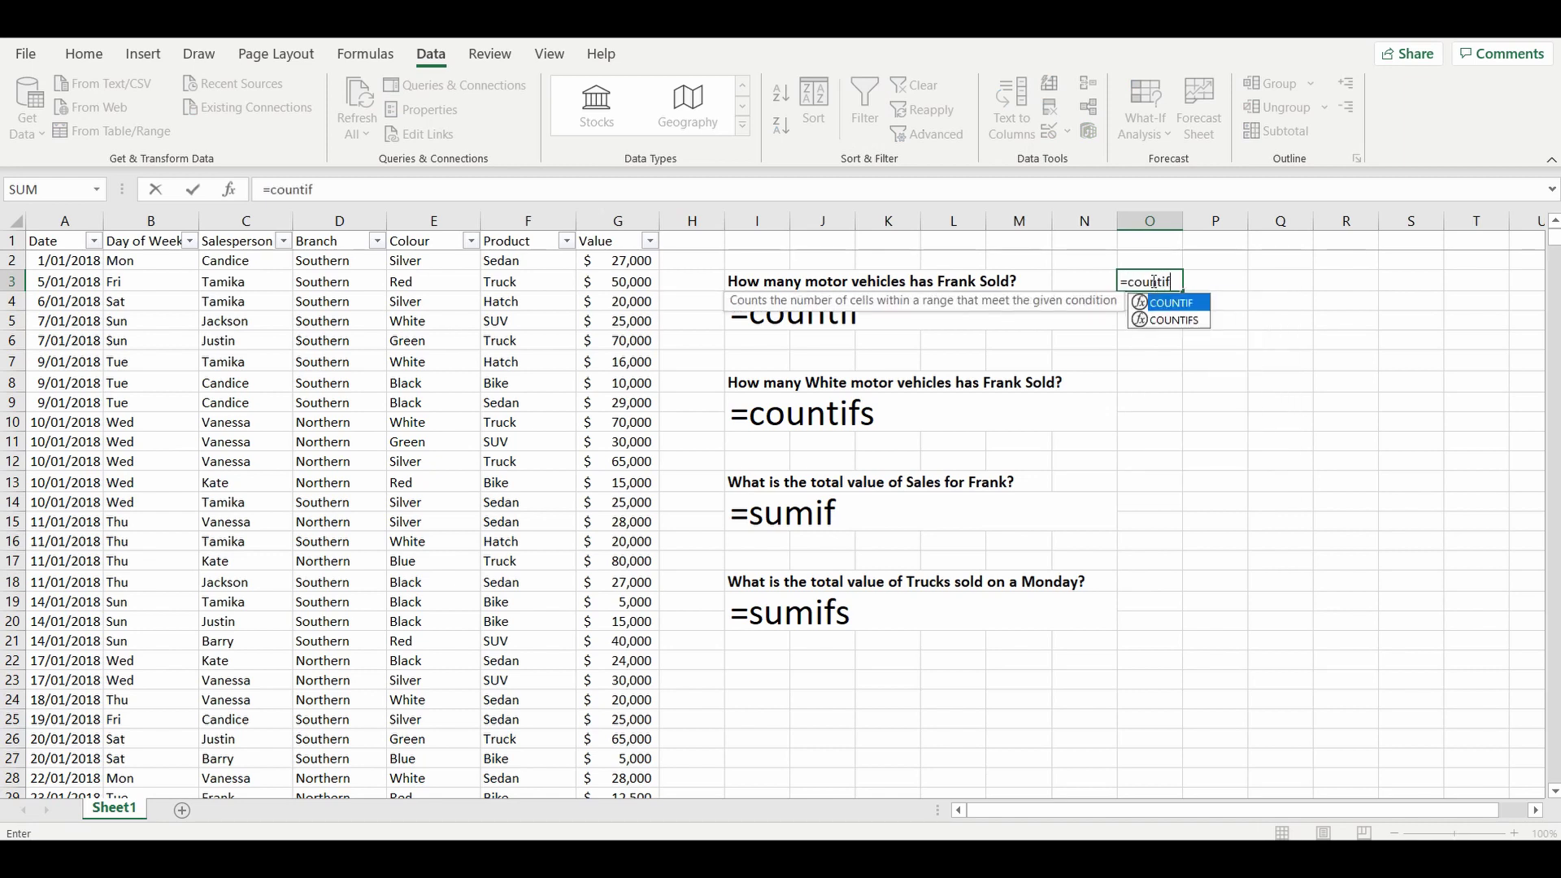
pyautogui.write('(')
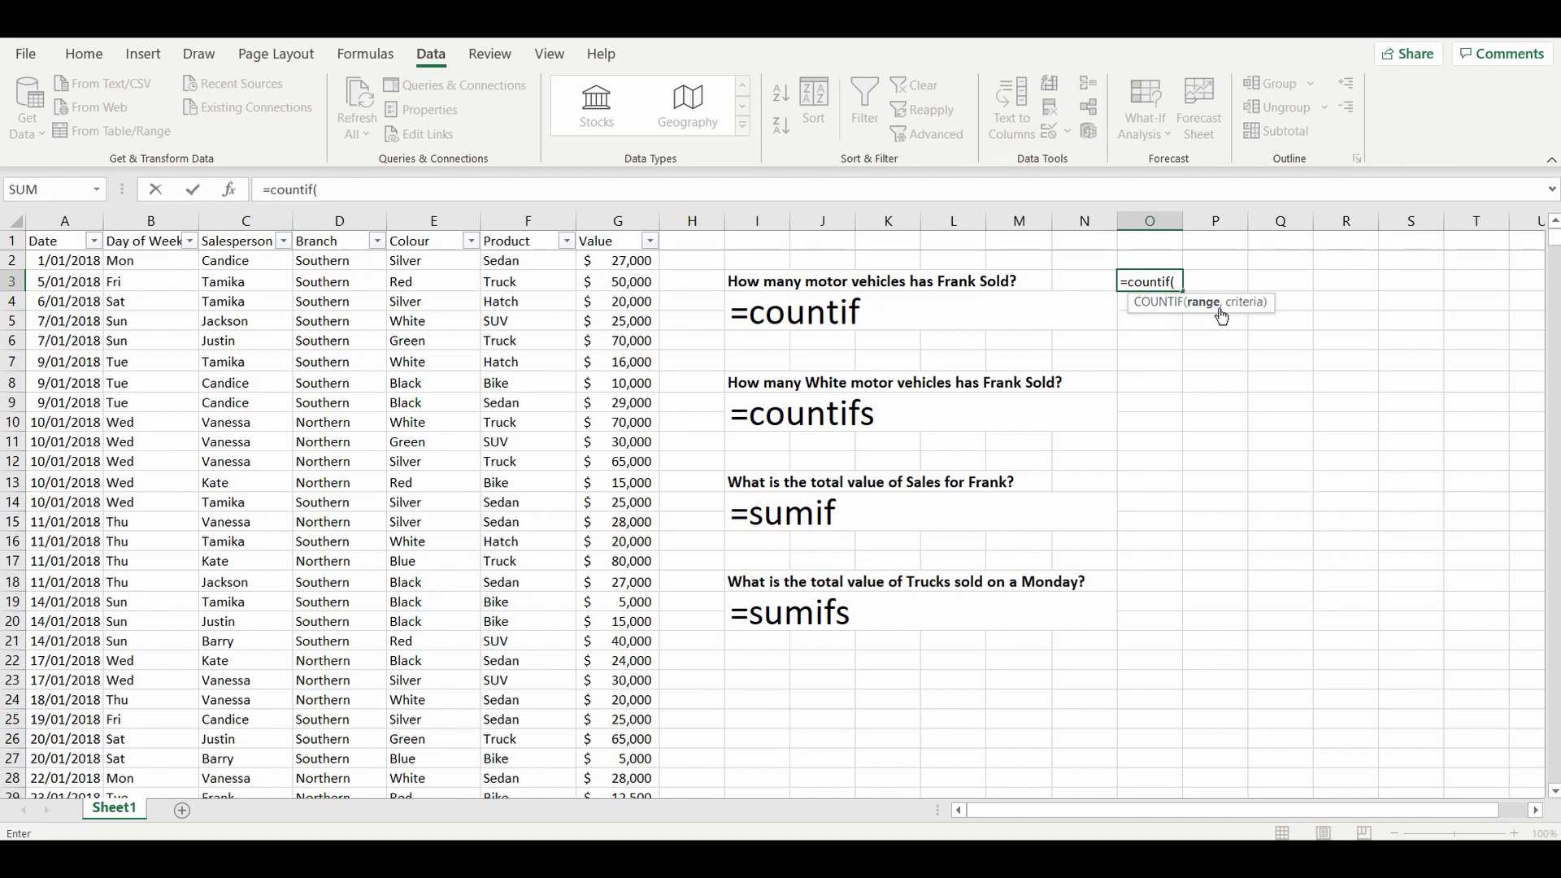
pyautogui.click(259, 220)
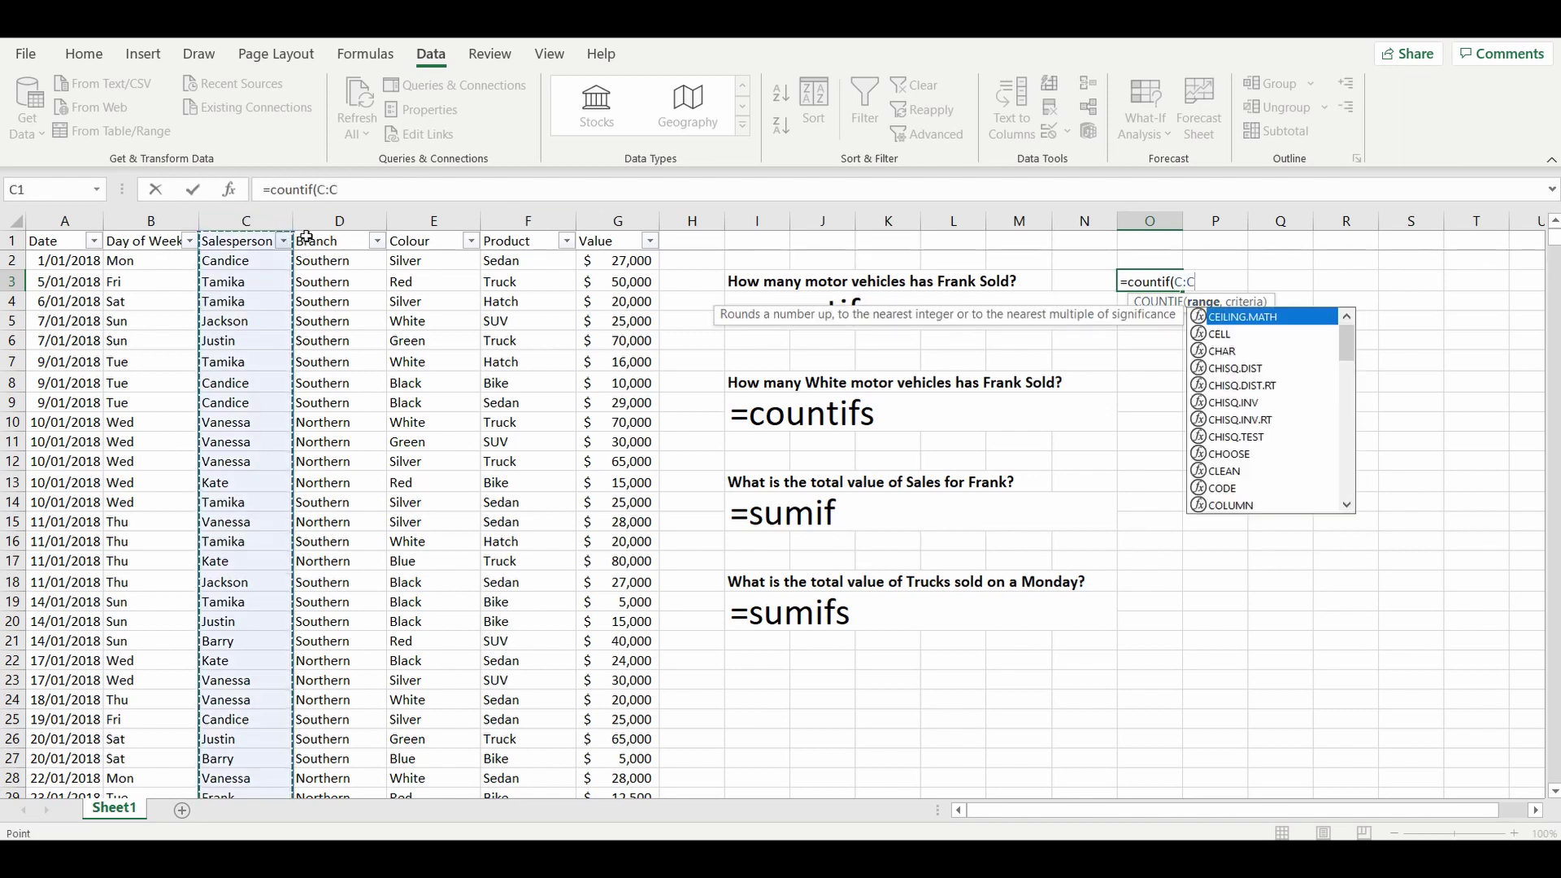
pyautogui.write(',"Fran')
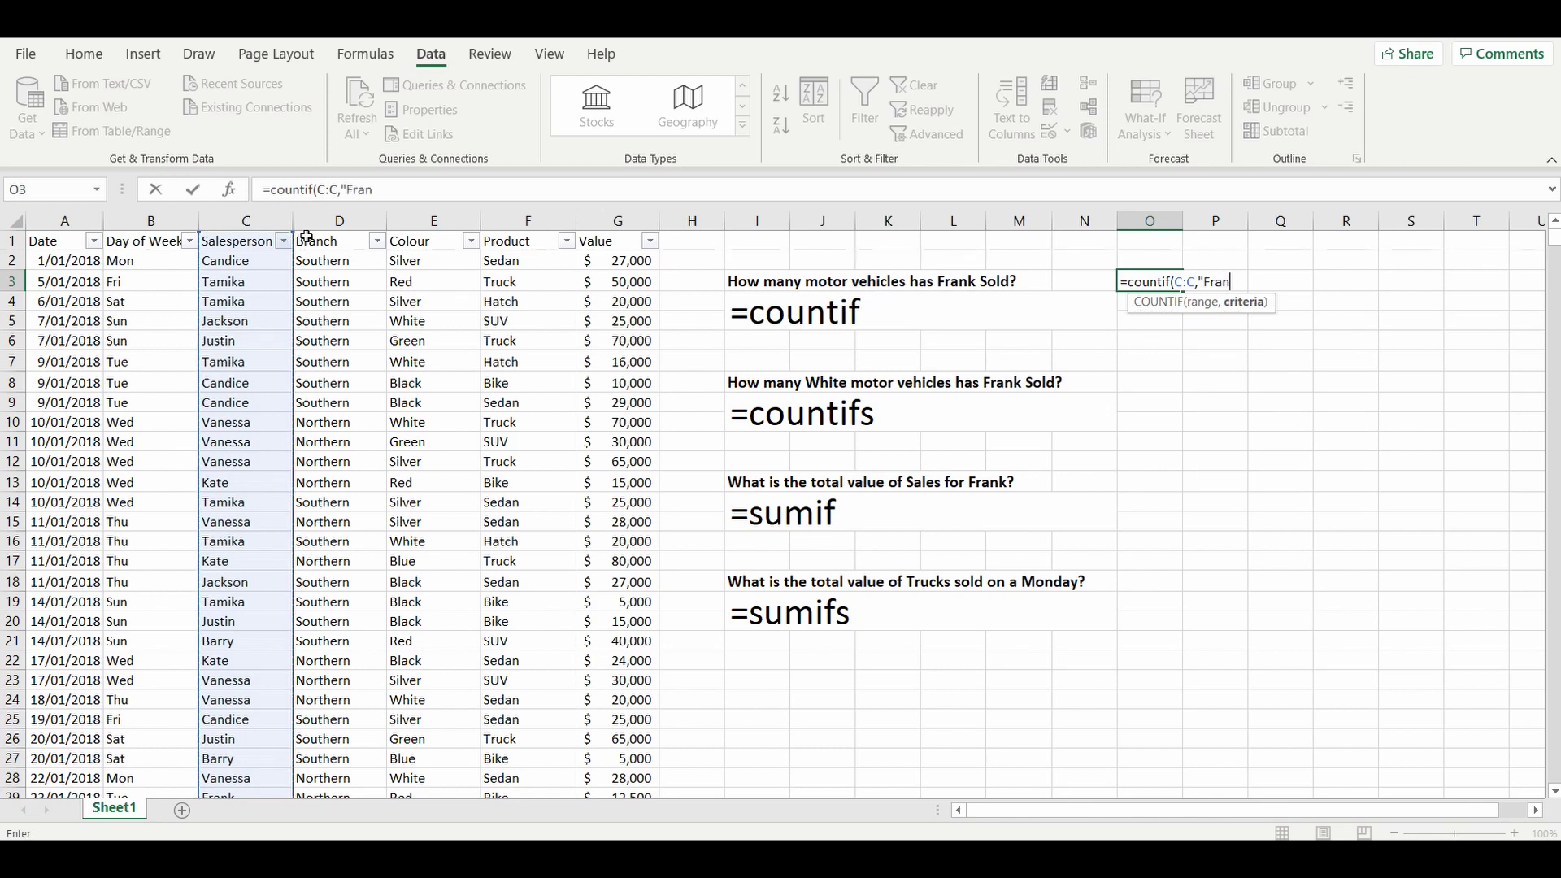
pyautogui.write('k")')
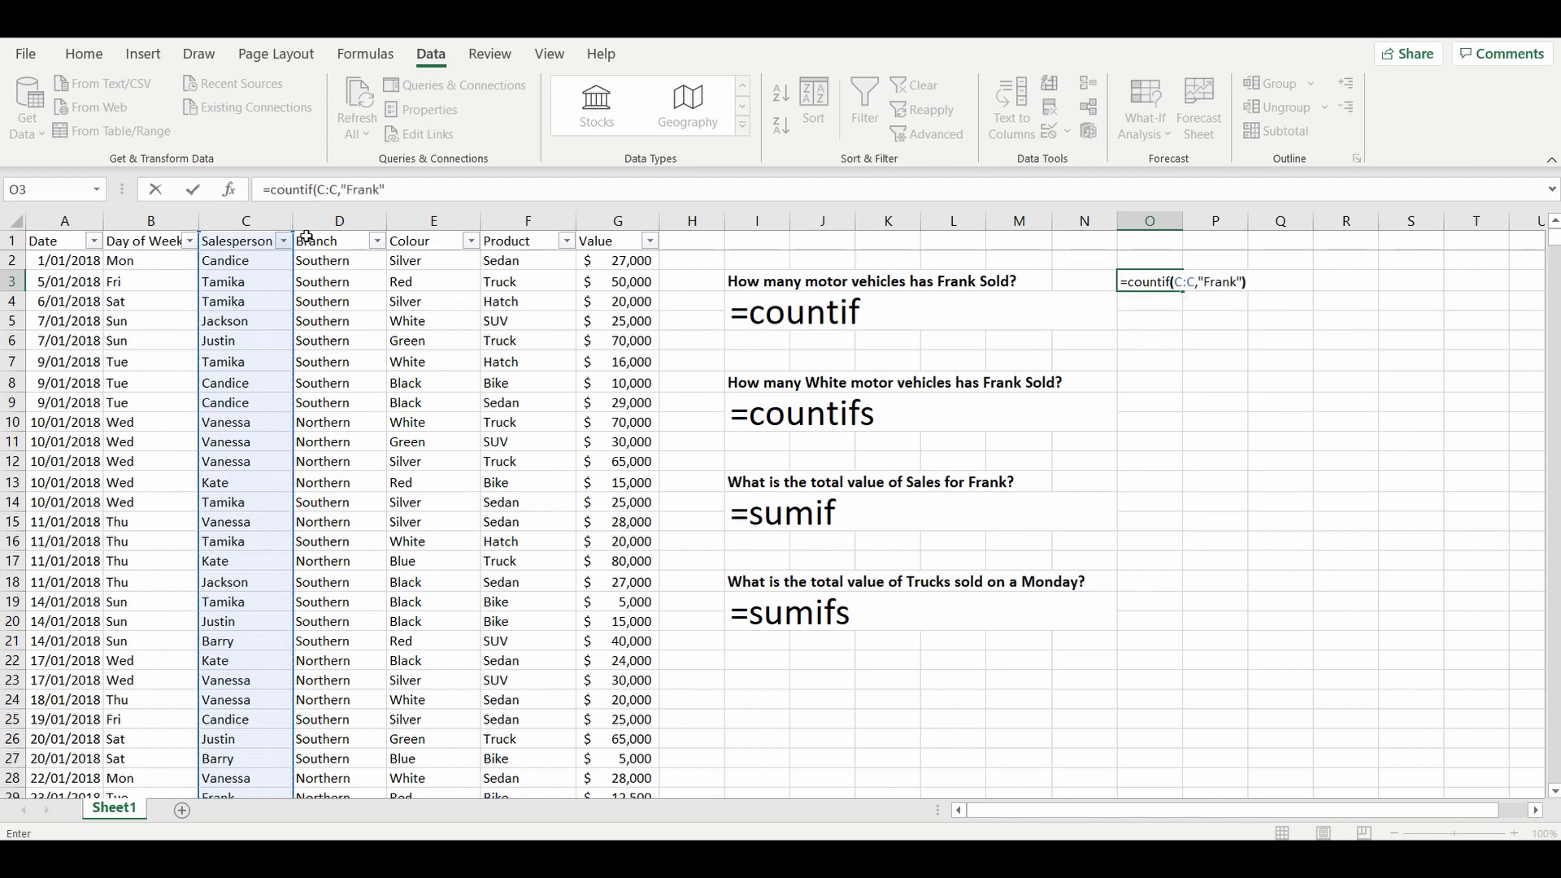
pyautogui.press('Return')
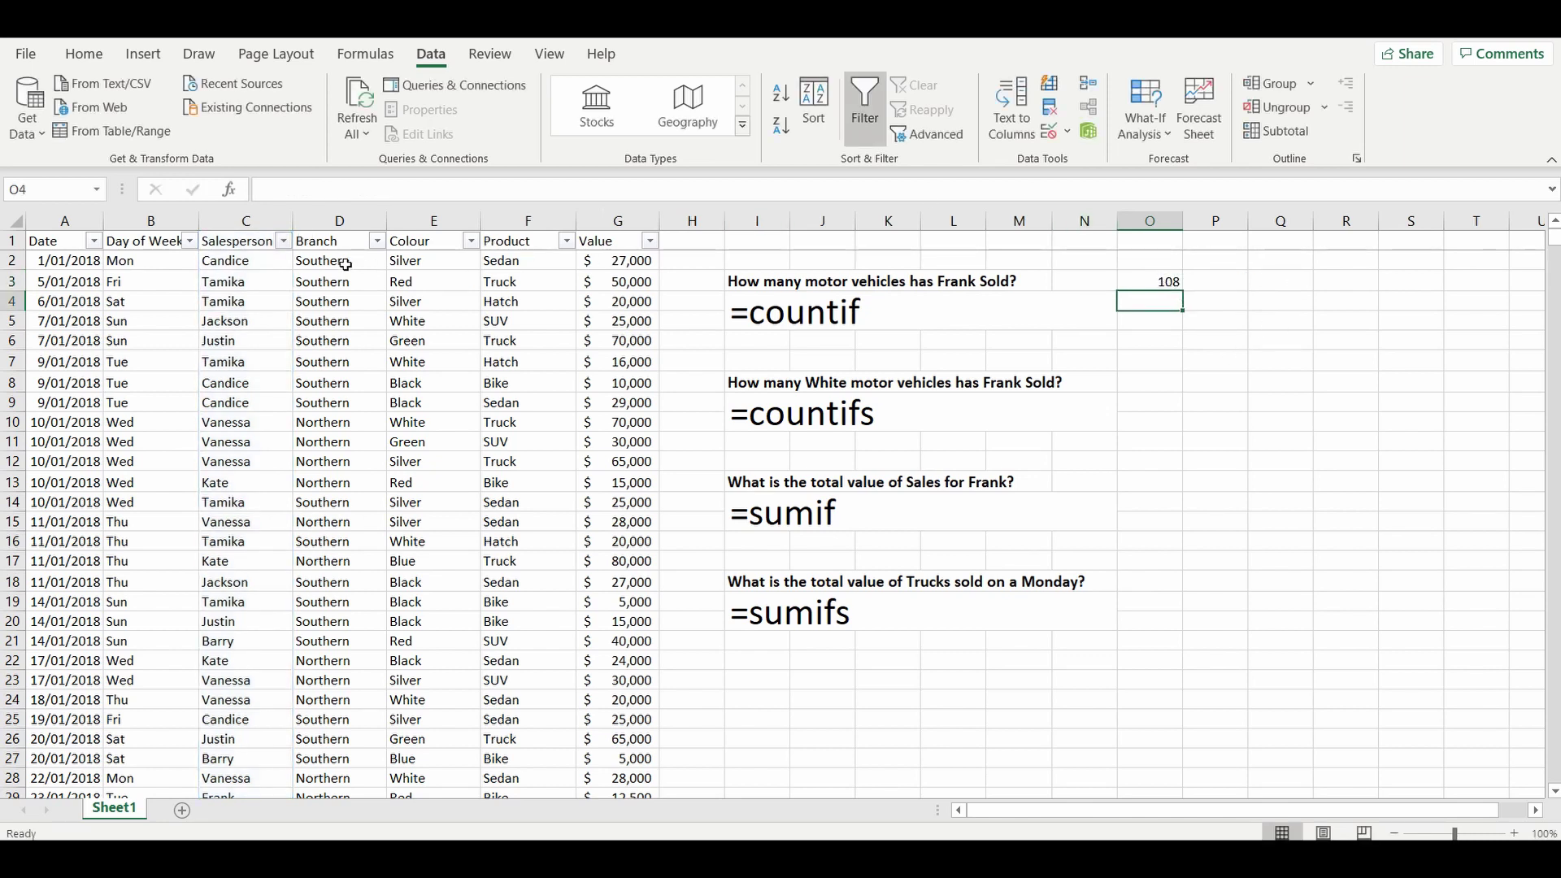
pyautogui.click(283, 241)
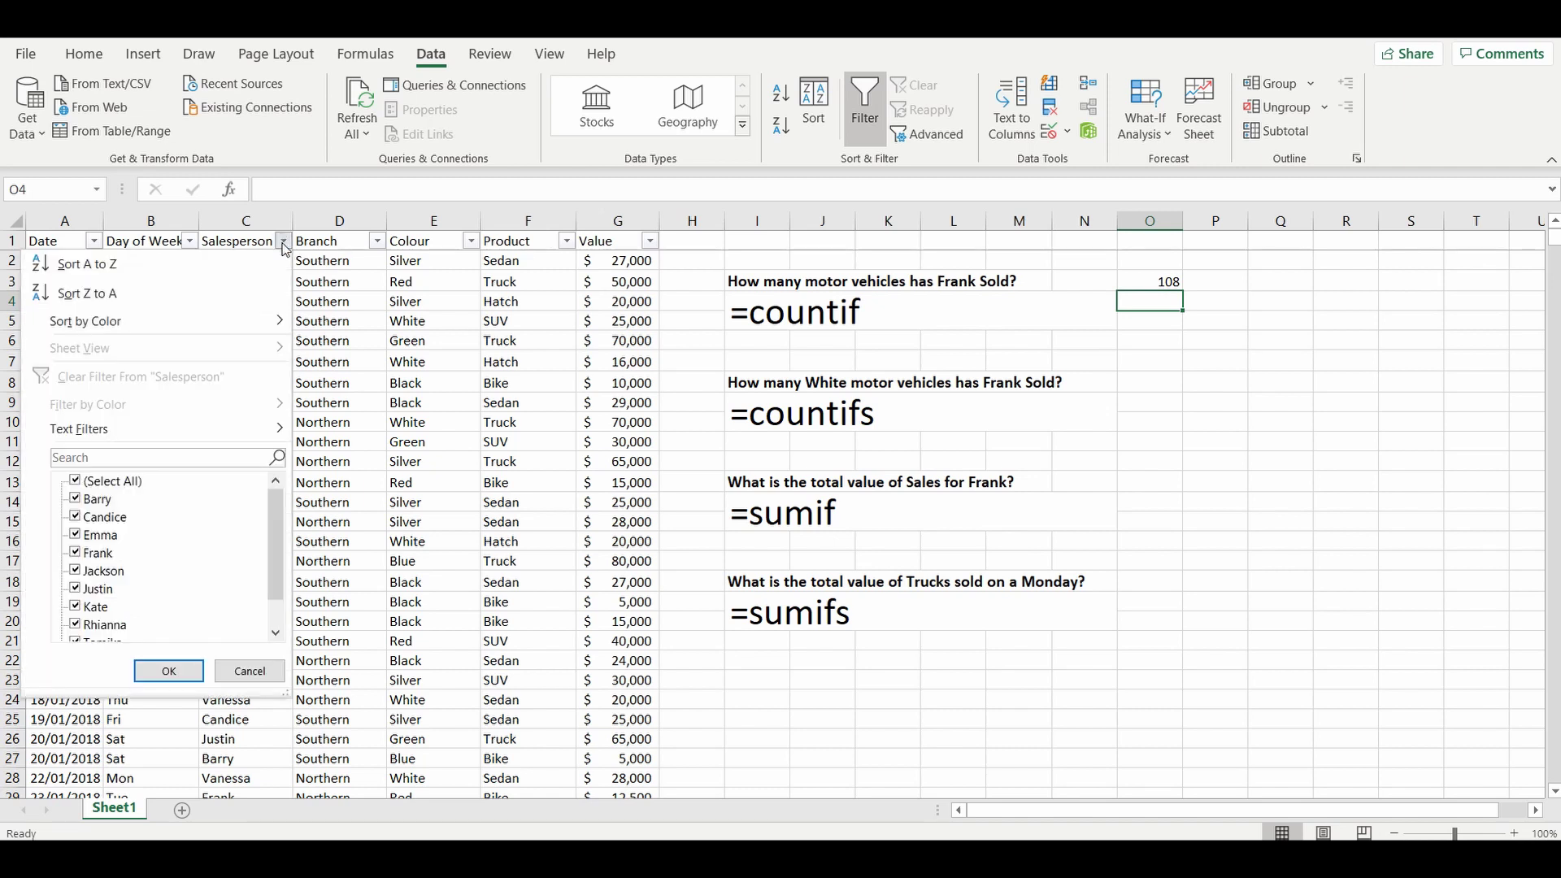
pyautogui.click(75, 481)
pyautogui.click(76, 553)
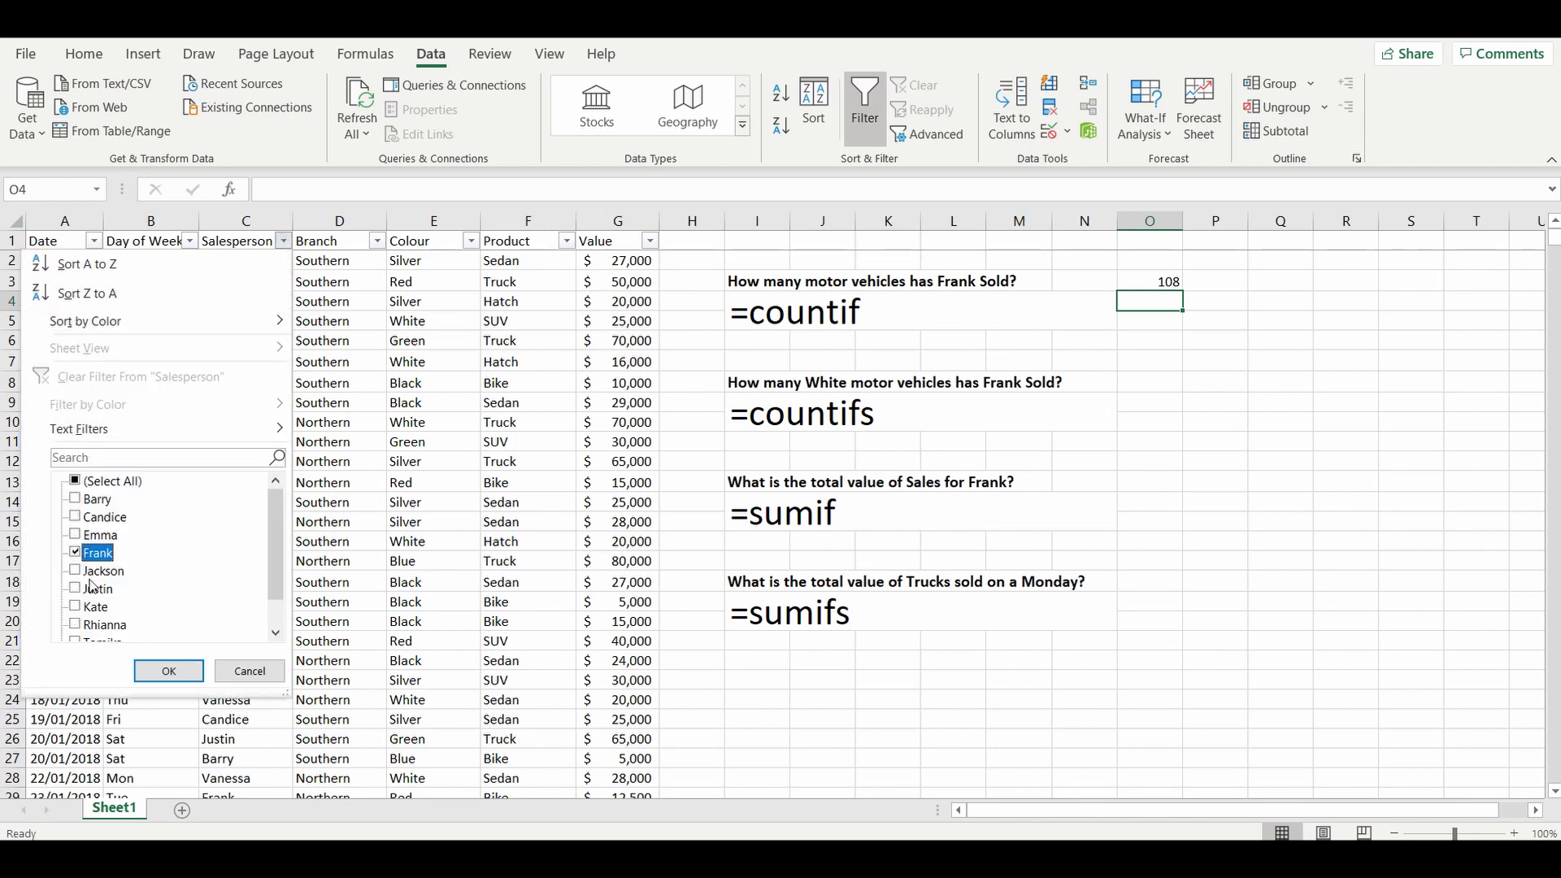
pyautogui.click(168, 670)
pyautogui.click(244, 241)
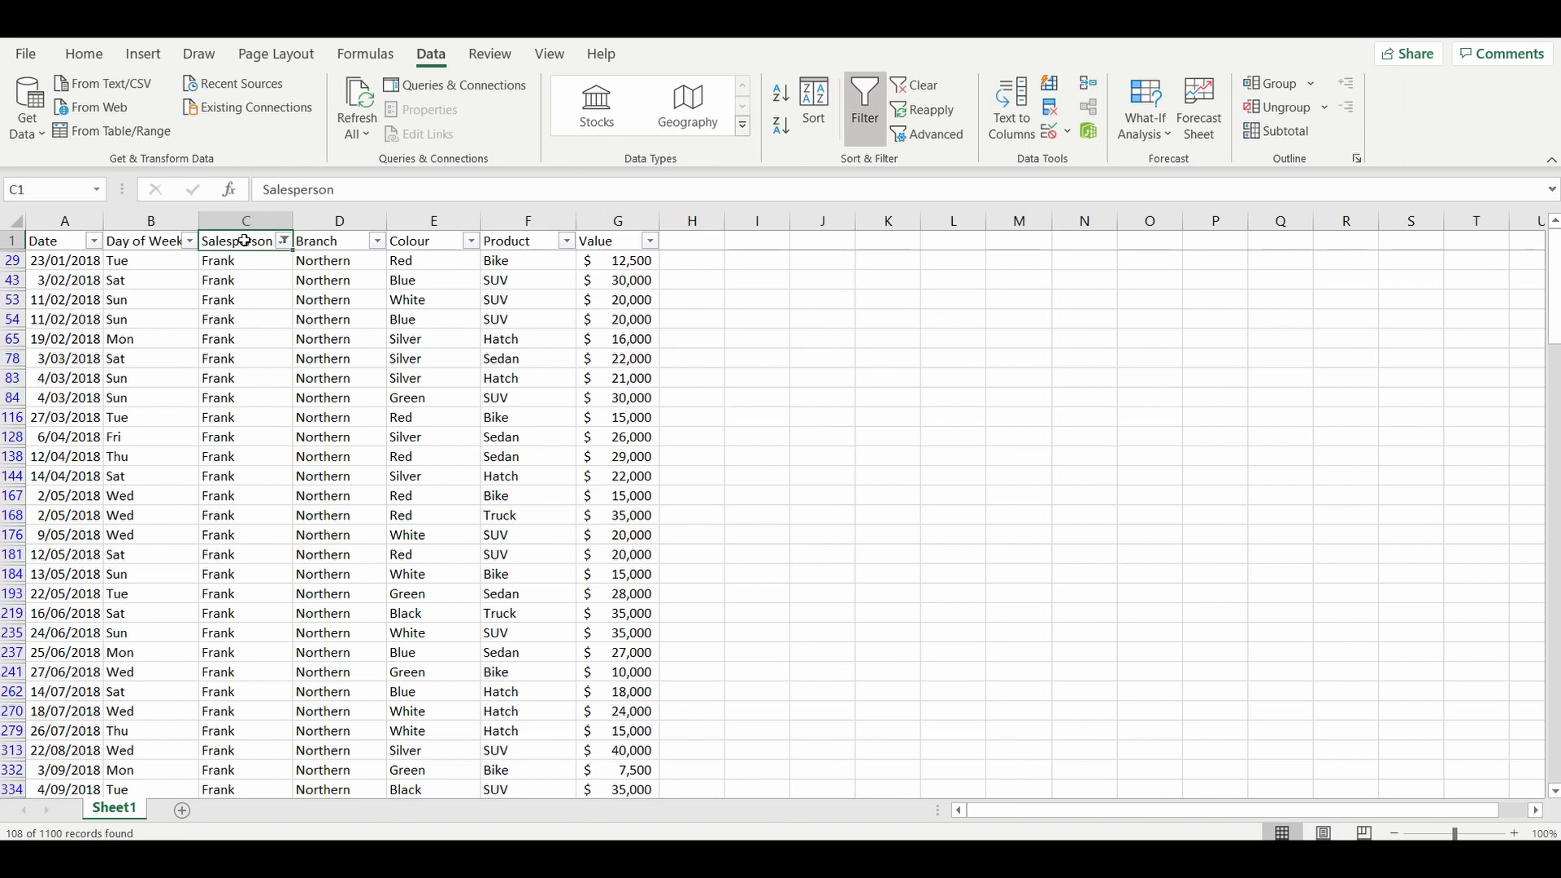
pyautogui.press('Down')
pyautogui.hotkey('ctrl', 'shift', 'Down')
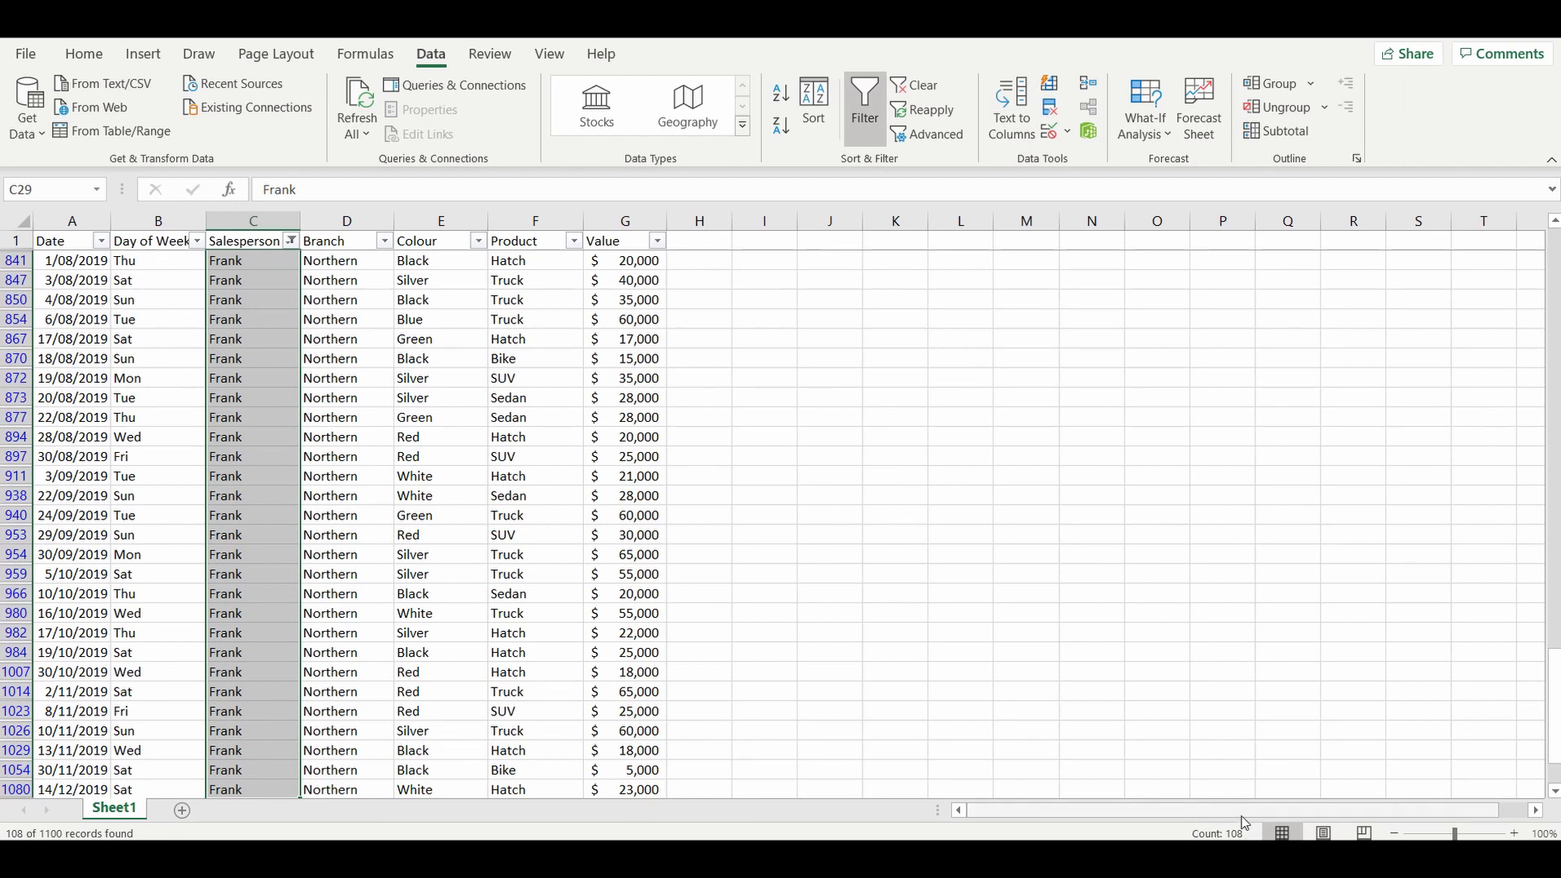
pyautogui.click(289, 241)
pyautogui.click(82, 481)
pyautogui.click(175, 671)
pyautogui.moveTo(626, 242); pyautogui.dragTo(623, 261)
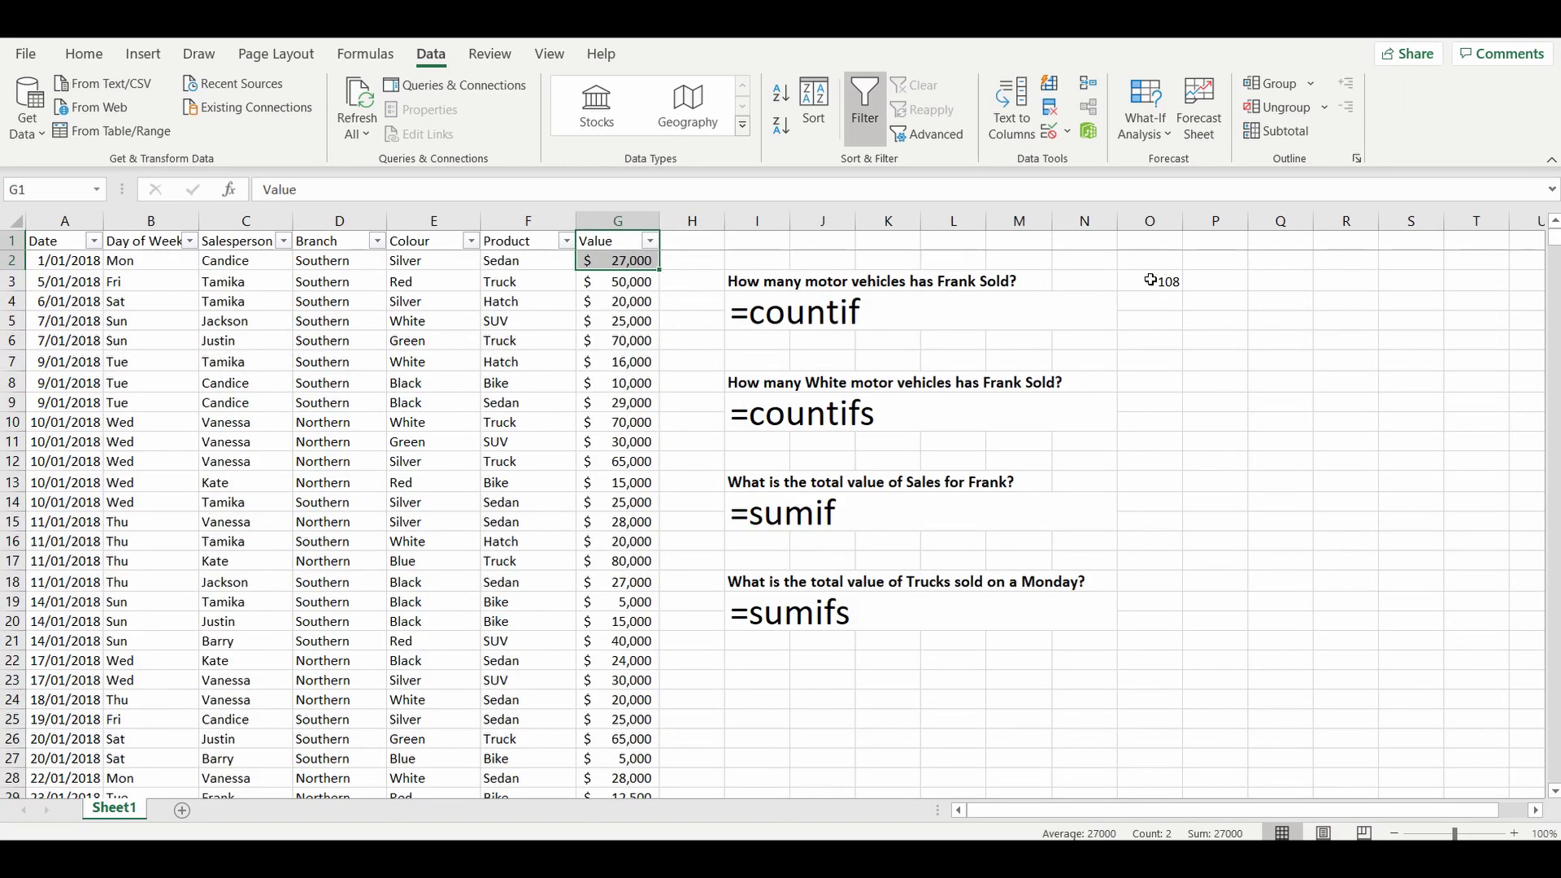
pyautogui.press('Down')
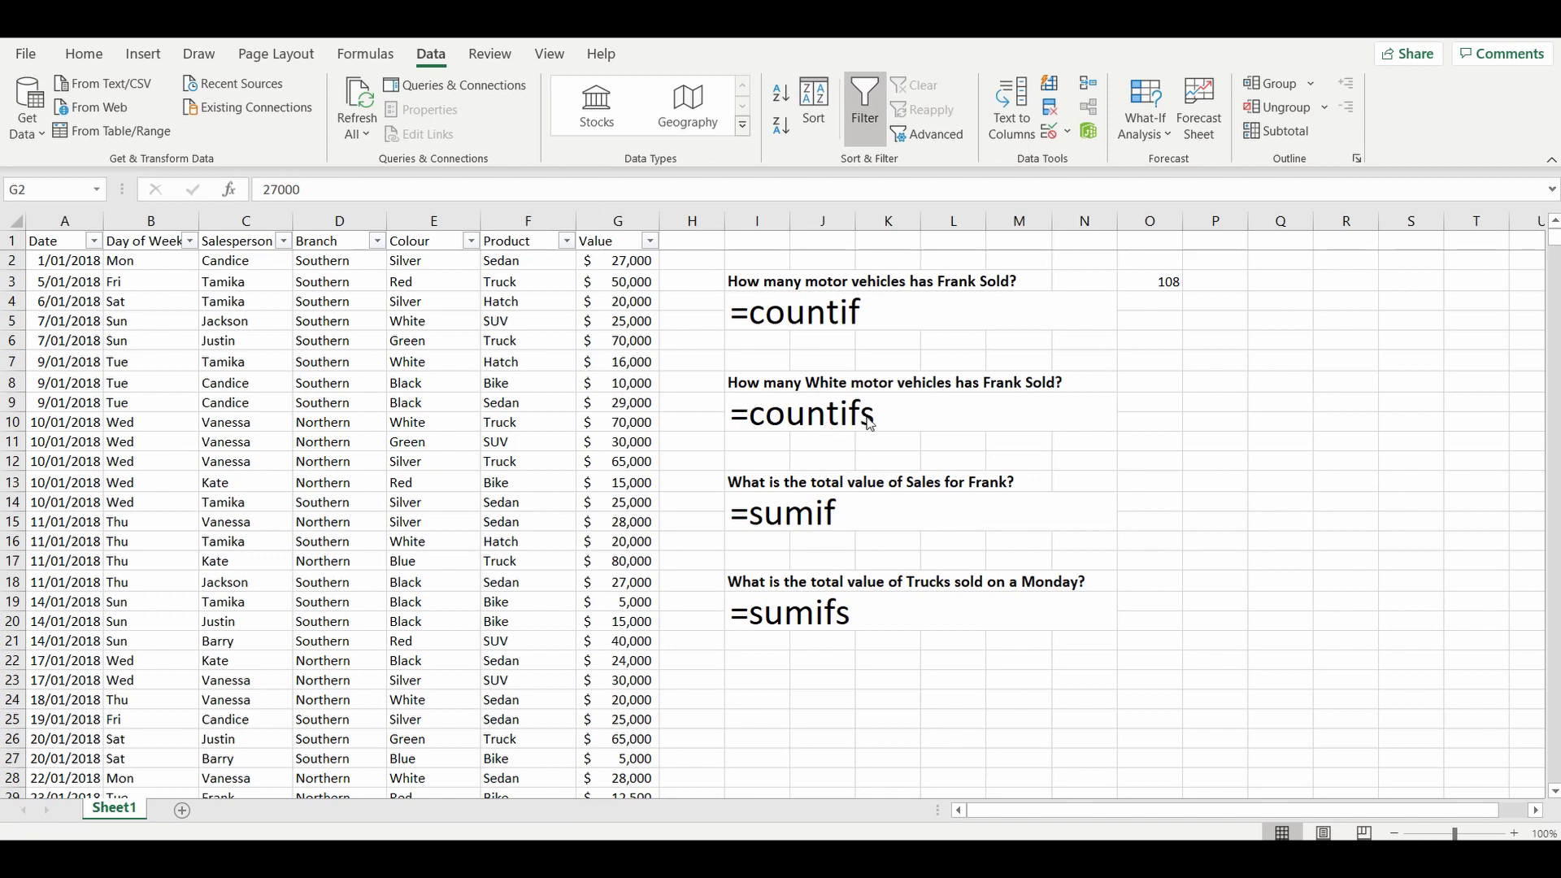
# Step: Enter =COUNTIFS(C:C,"Frank",E:E,"White") in O8, correcting the colour typo, to get 22
pyautogui.click(1163, 381)
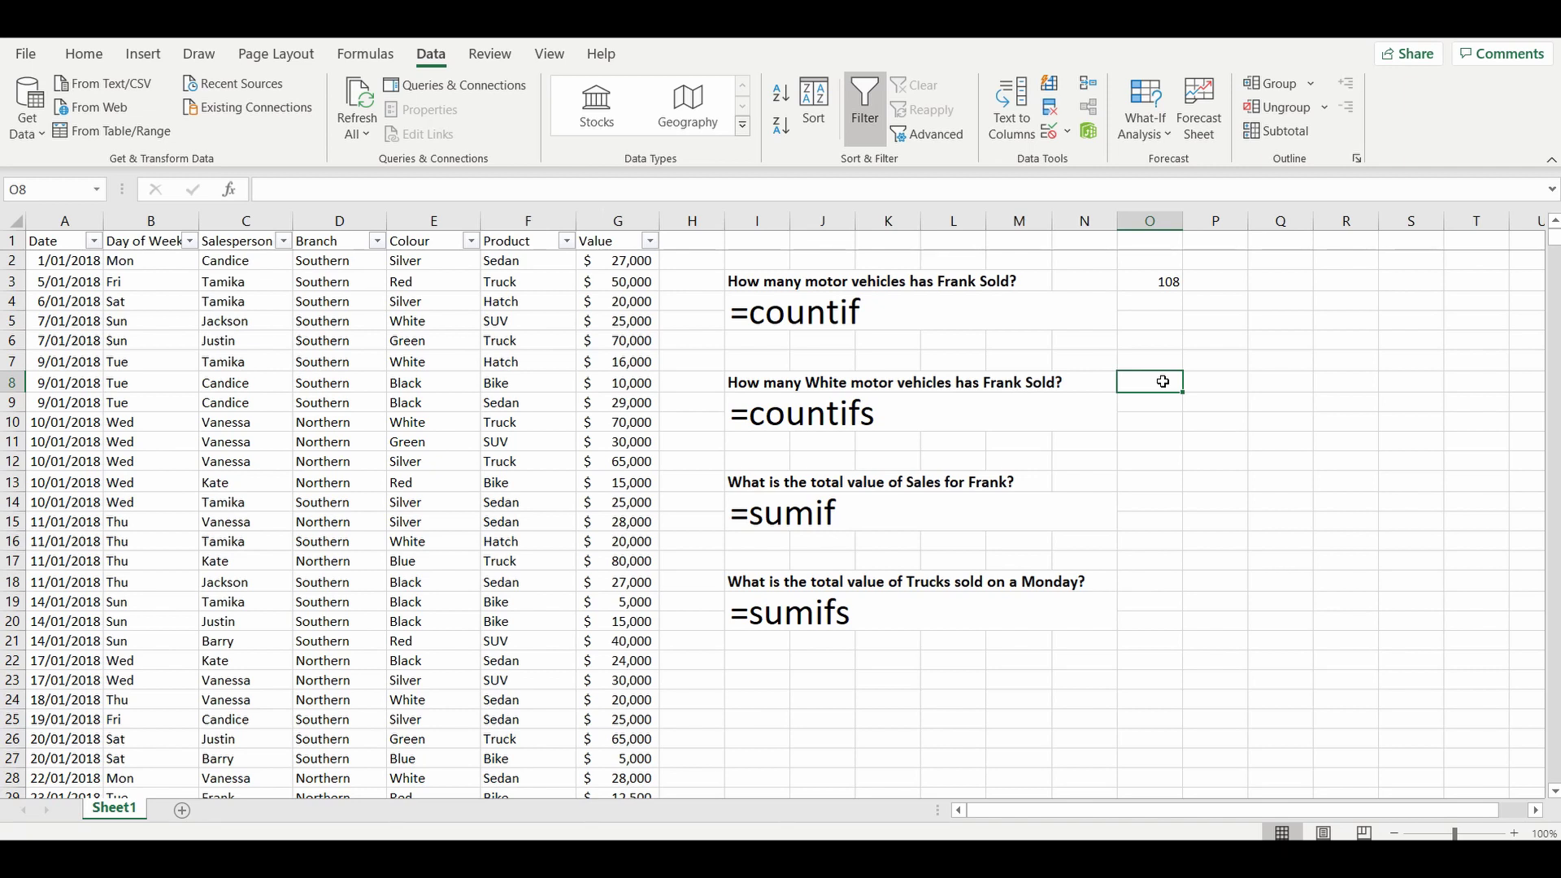
pyautogui.write('=countifs')
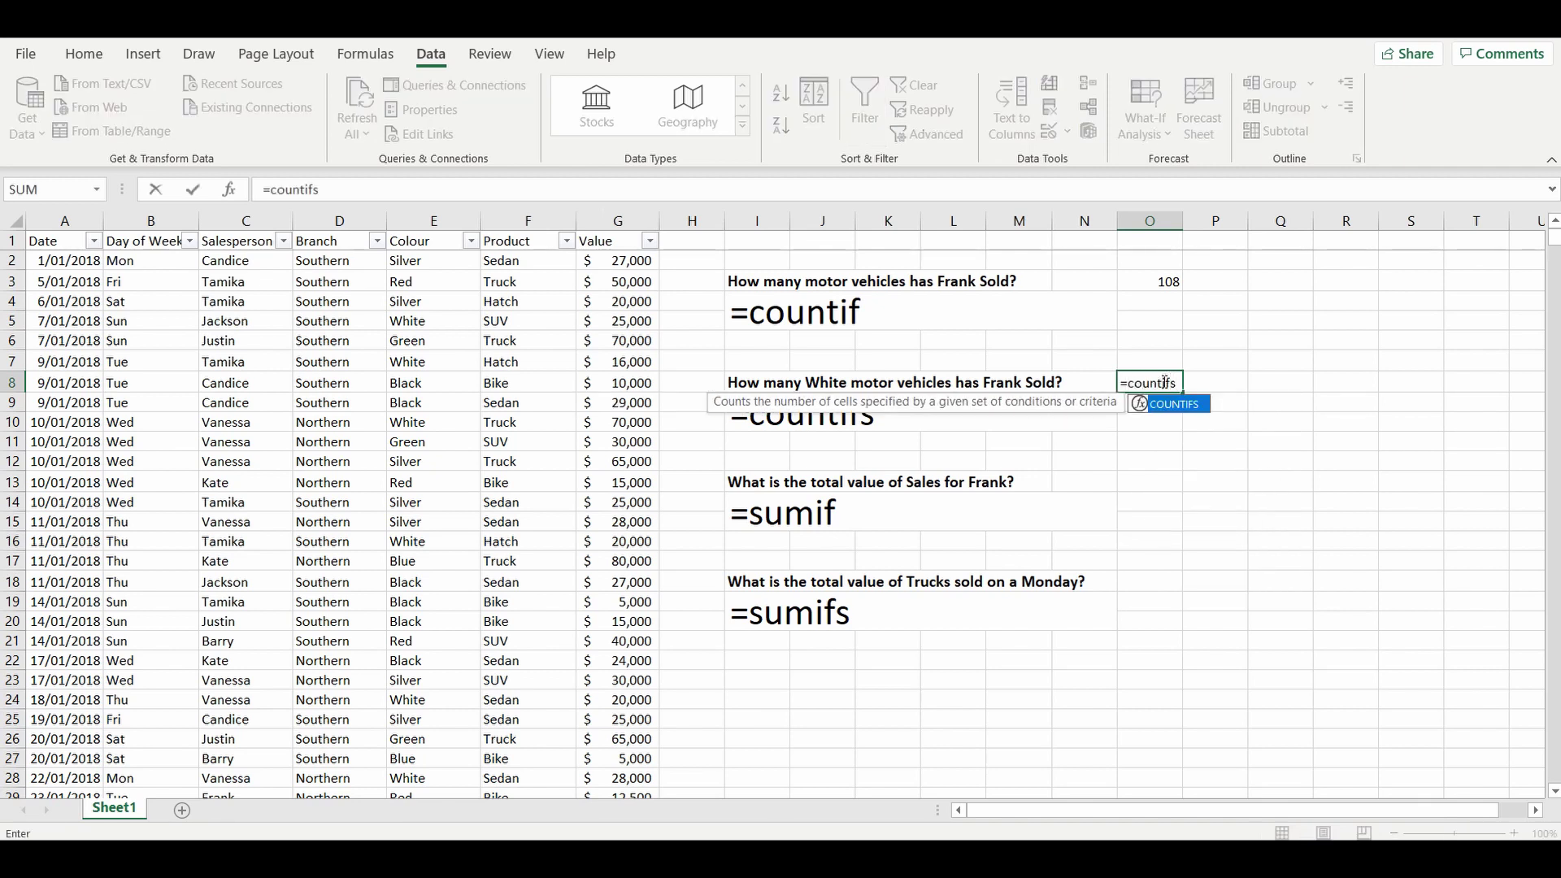
pyautogui.write('(')
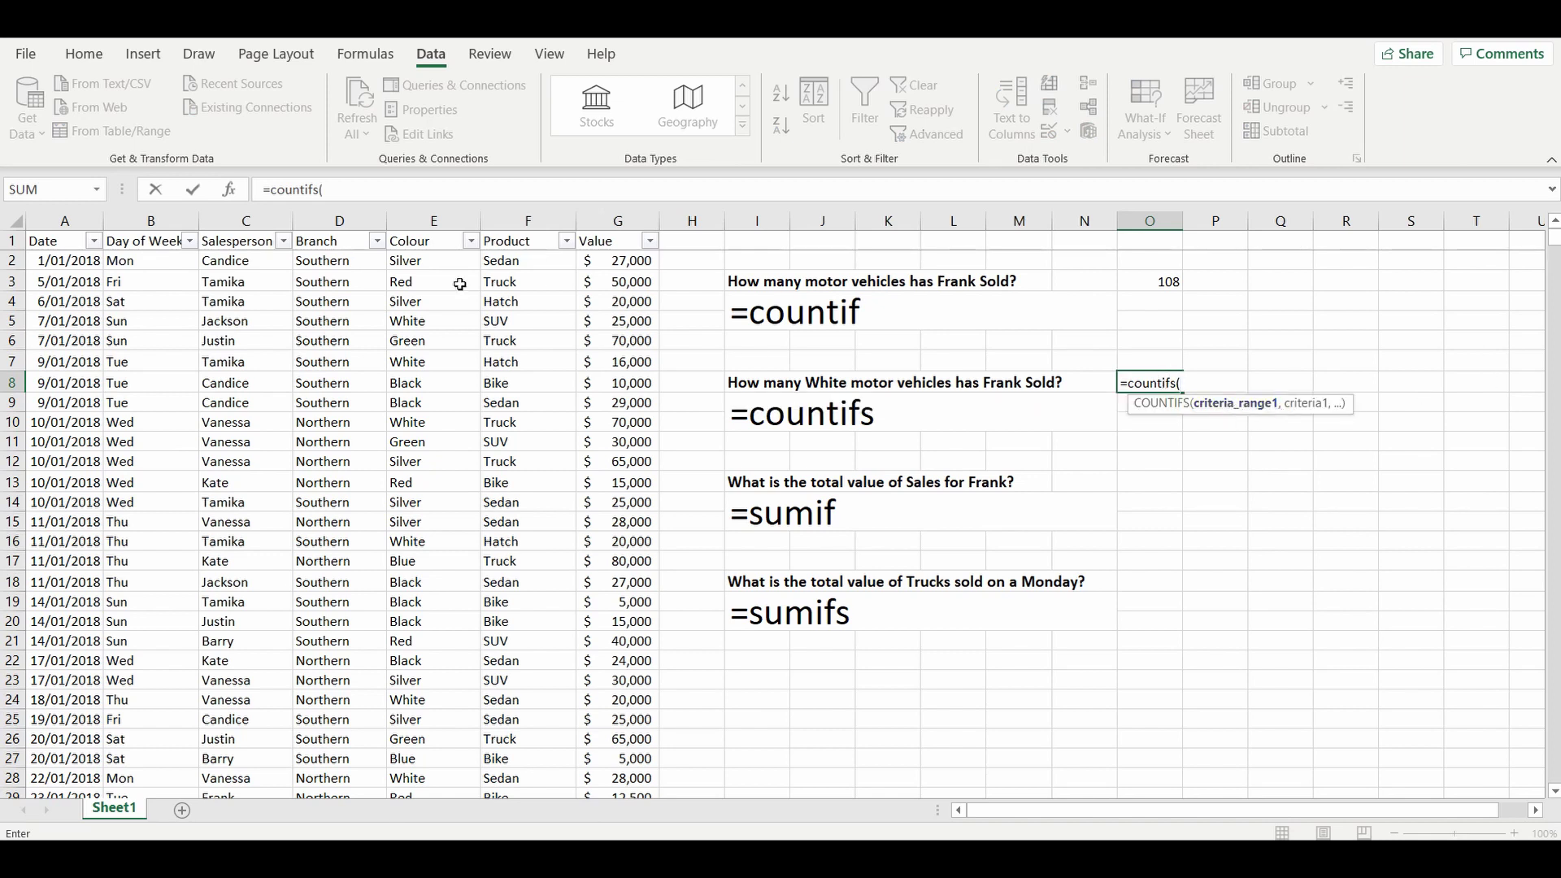
pyautogui.click(249, 218)
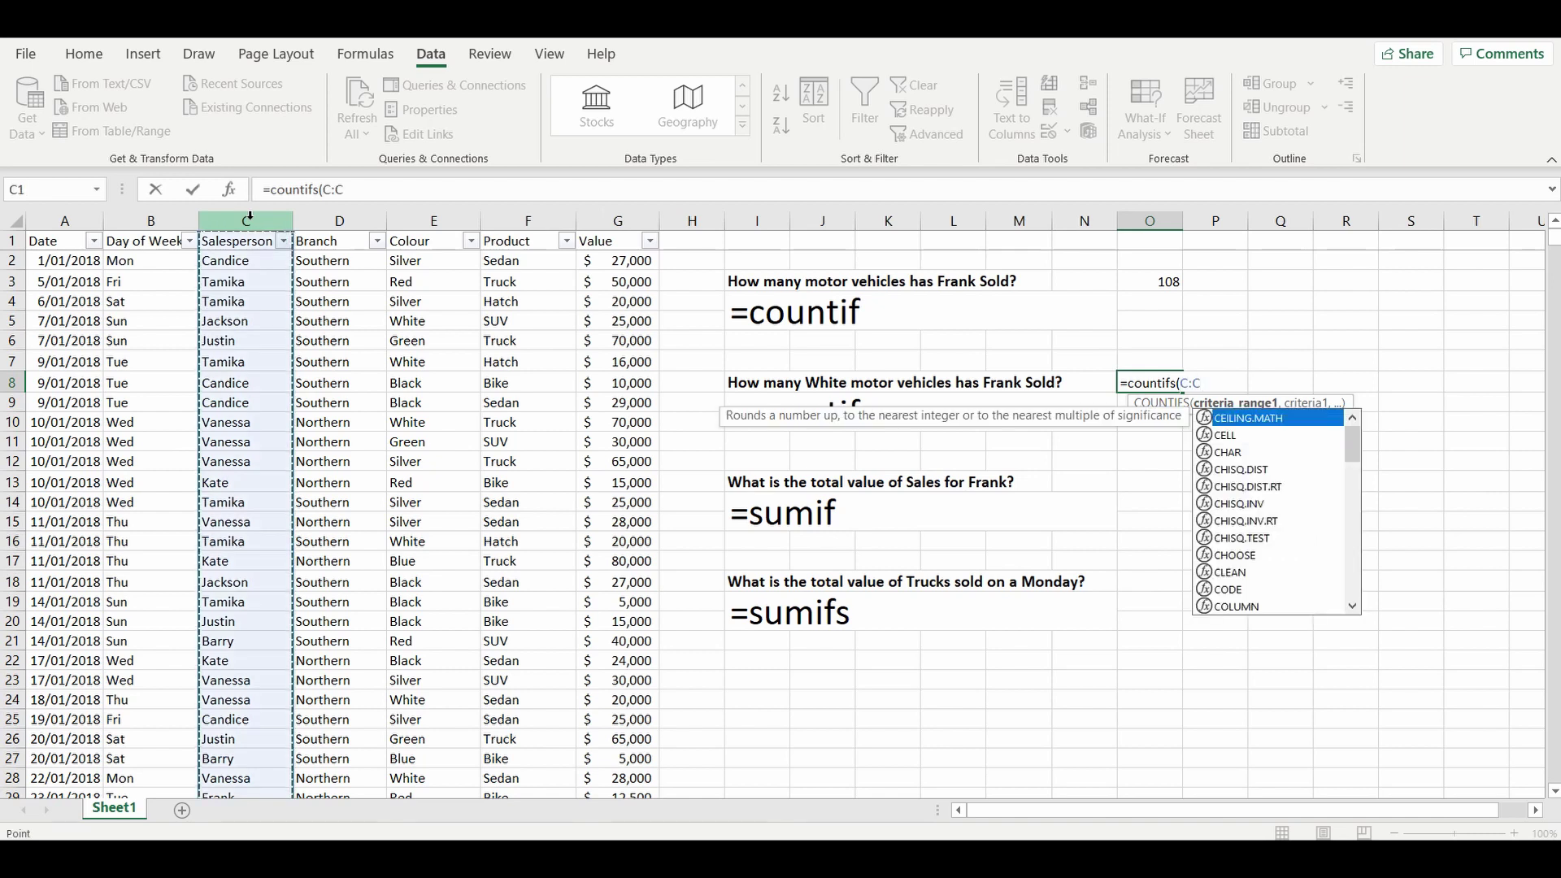
pyautogui.write(',')
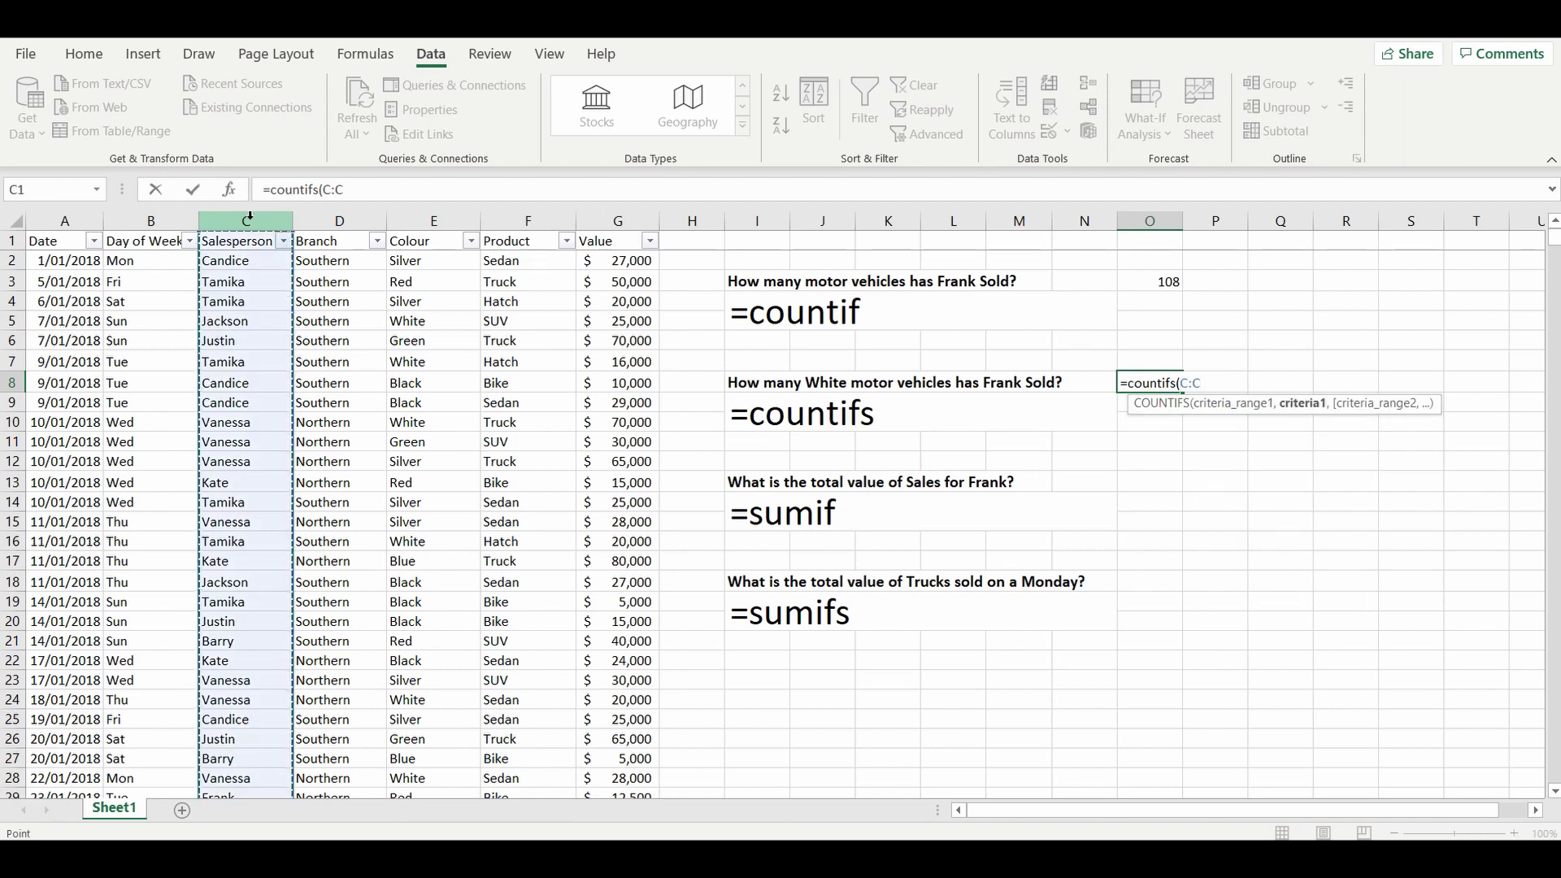
pyautogui.write('"Frank')
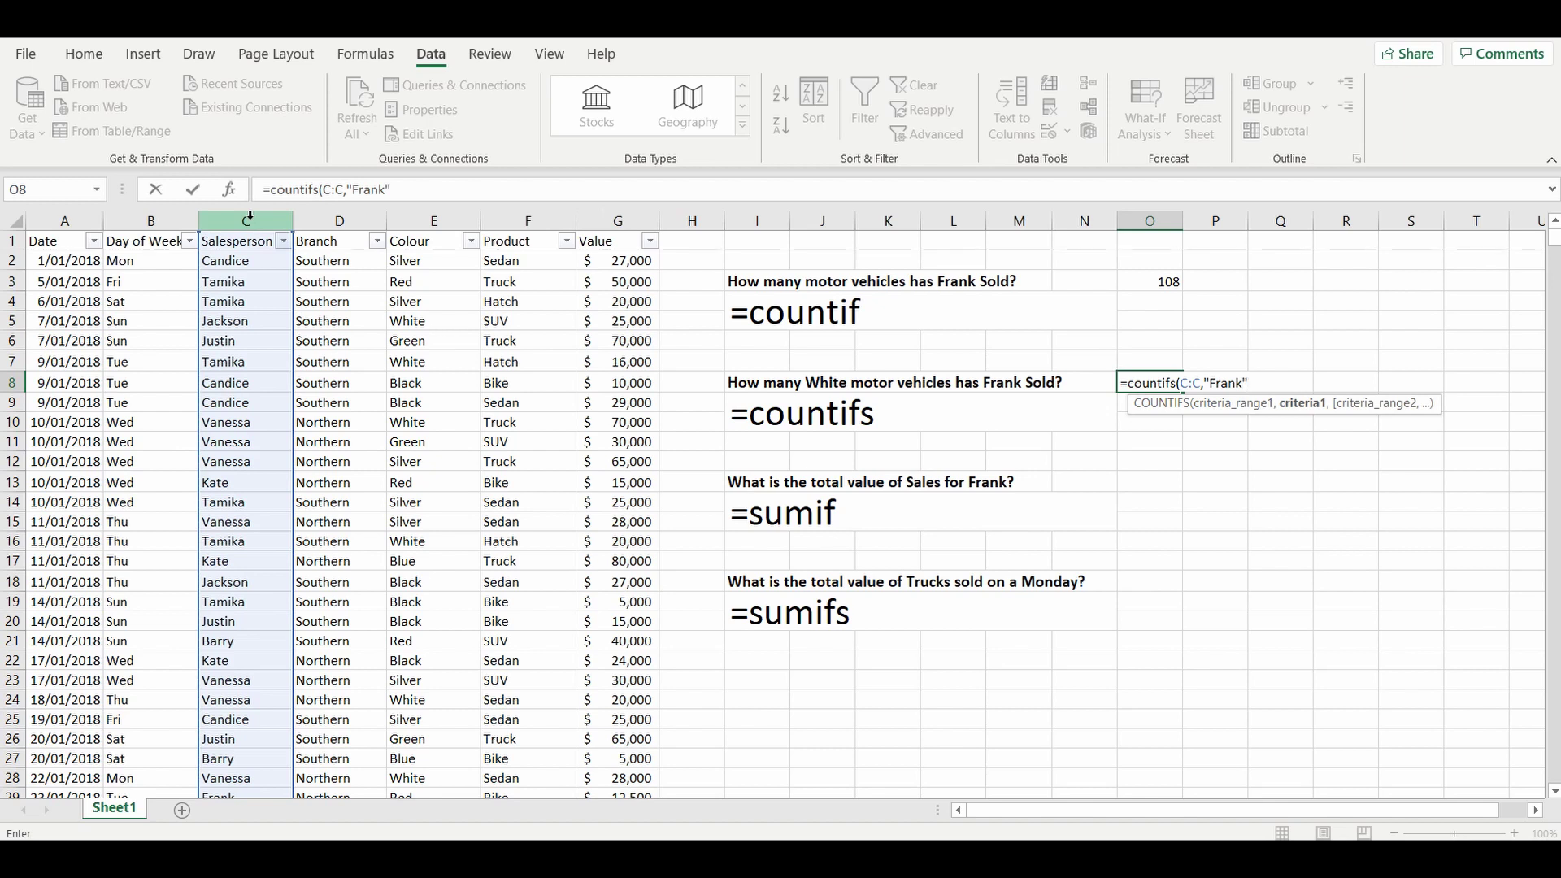
pyautogui.write('",')
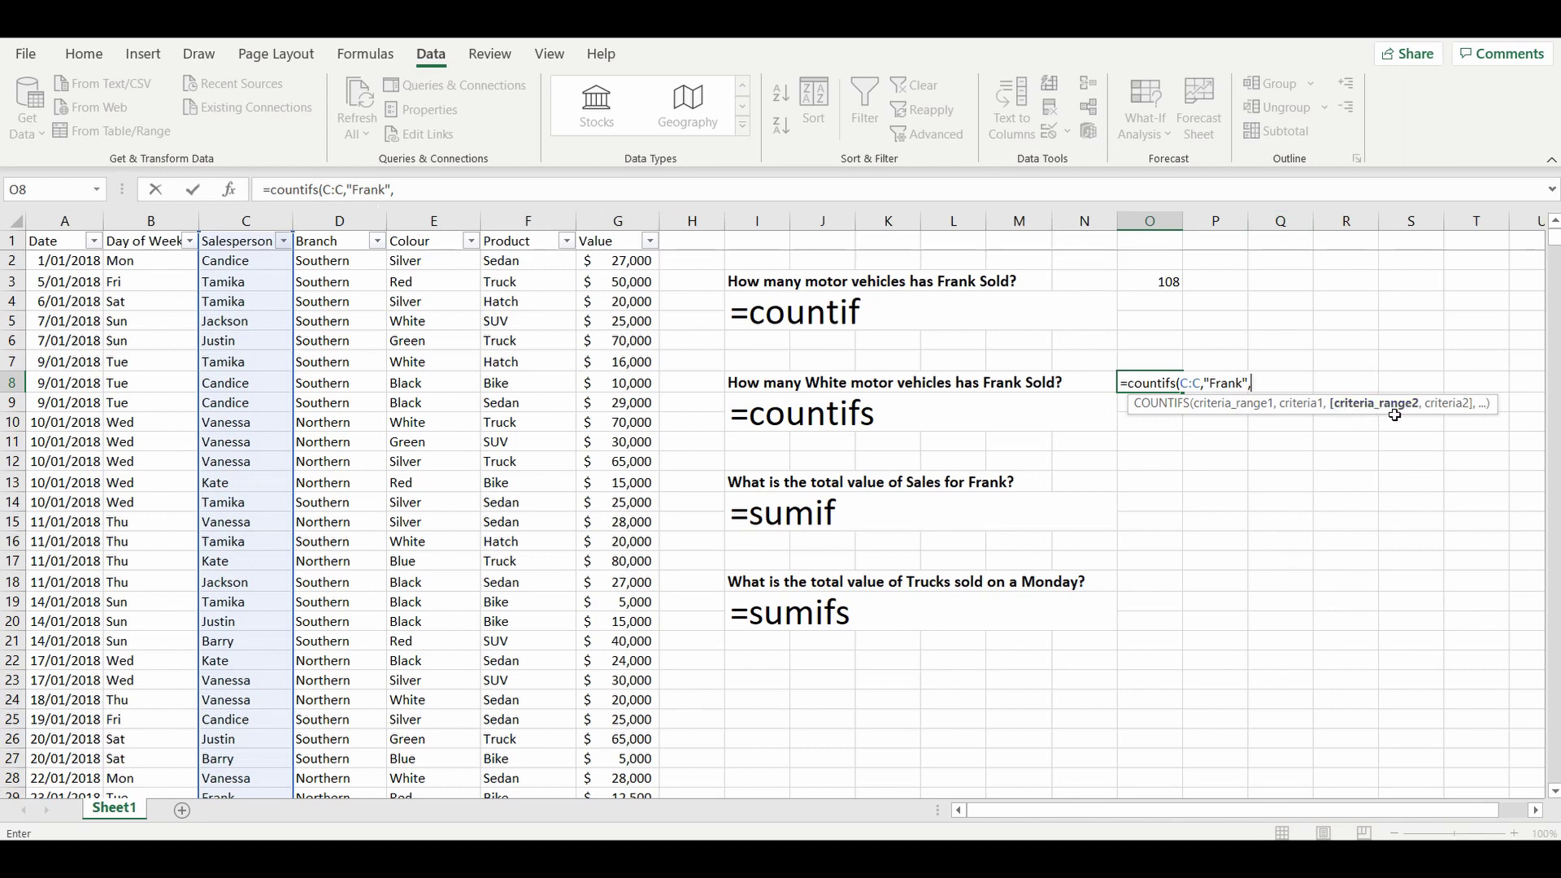
pyautogui.click(430, 221)
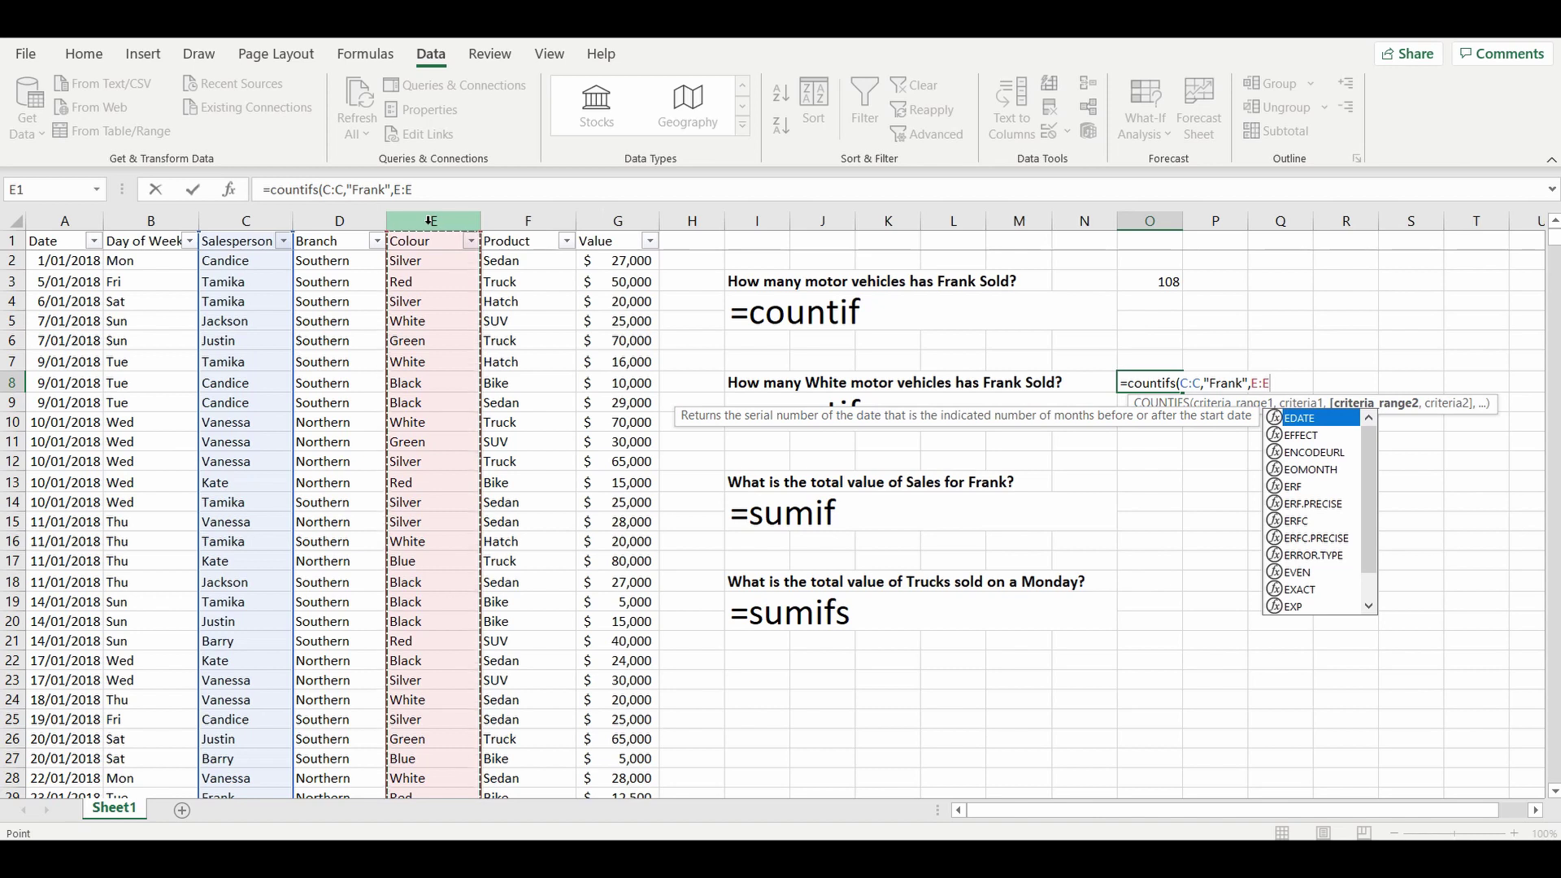
pyautogui.write(',')
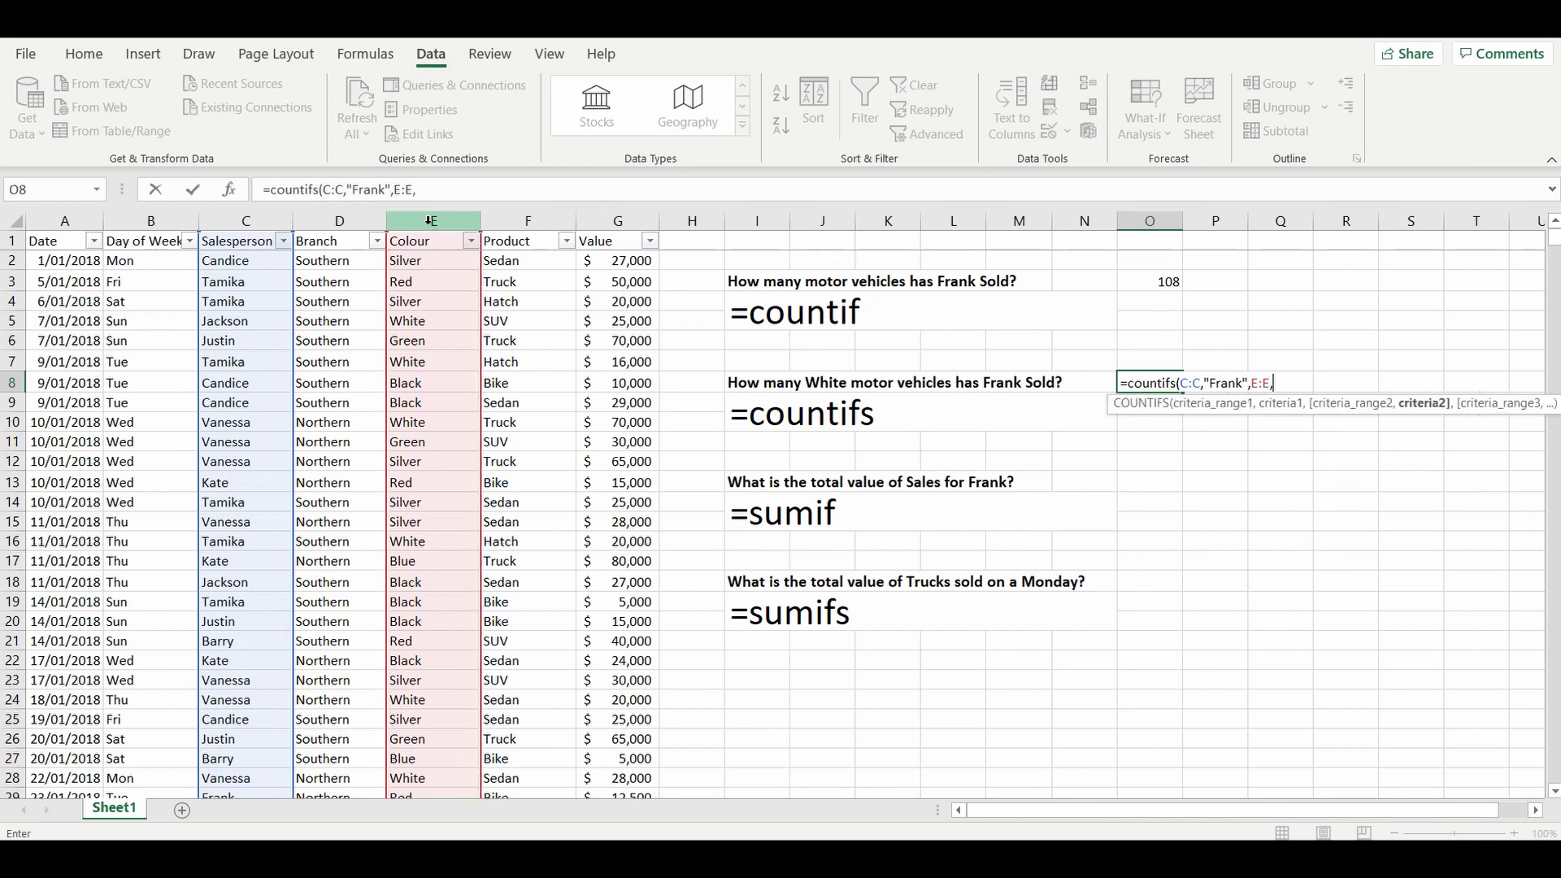
pyautogui.write('"White")')
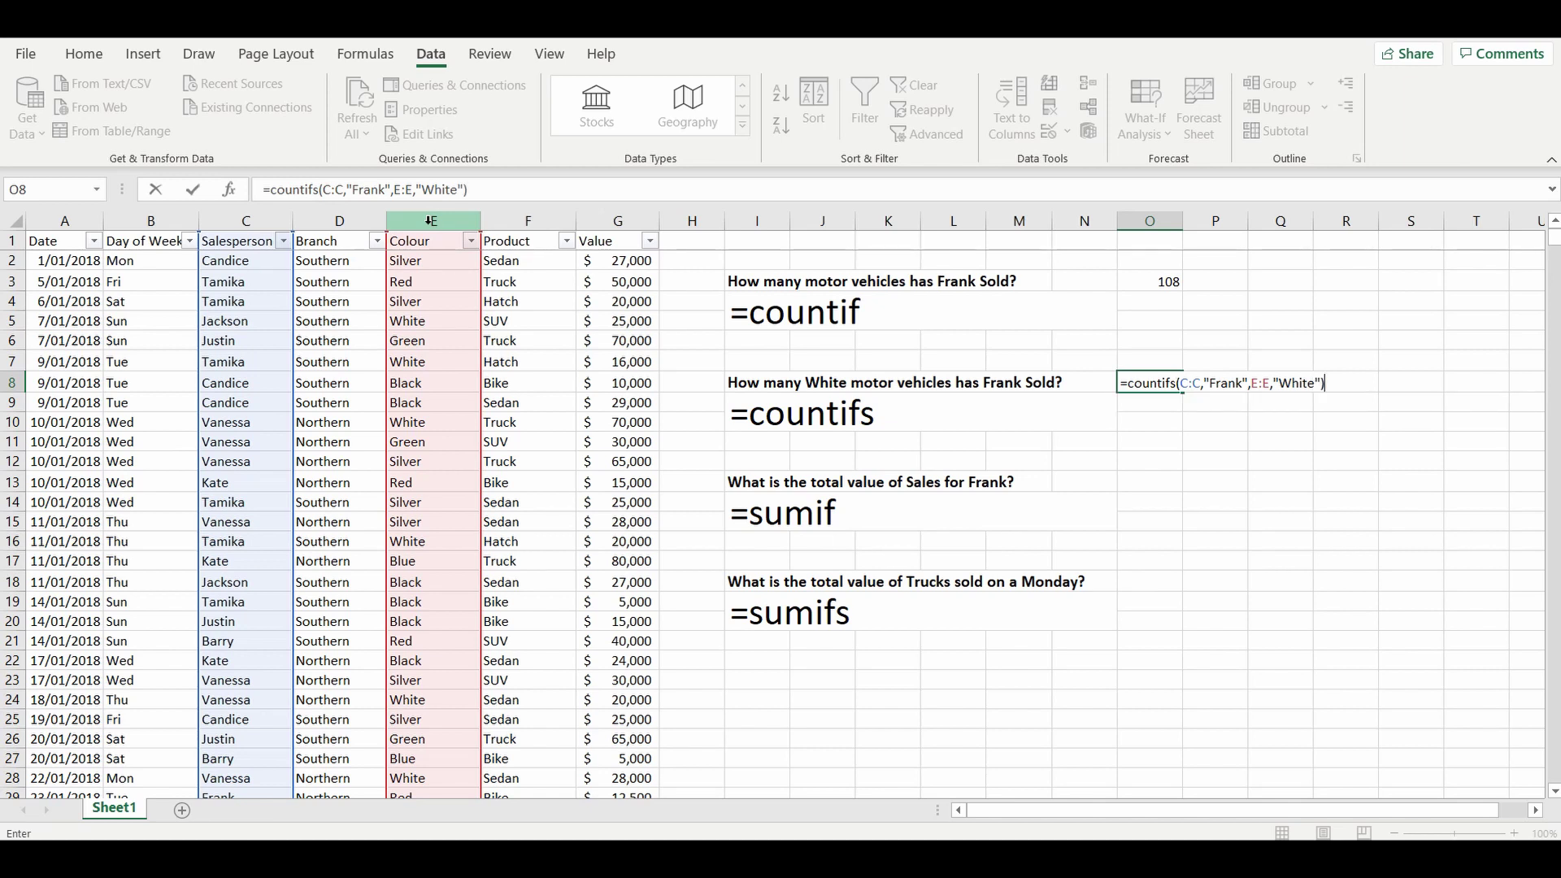
pyautogui.press('Return')
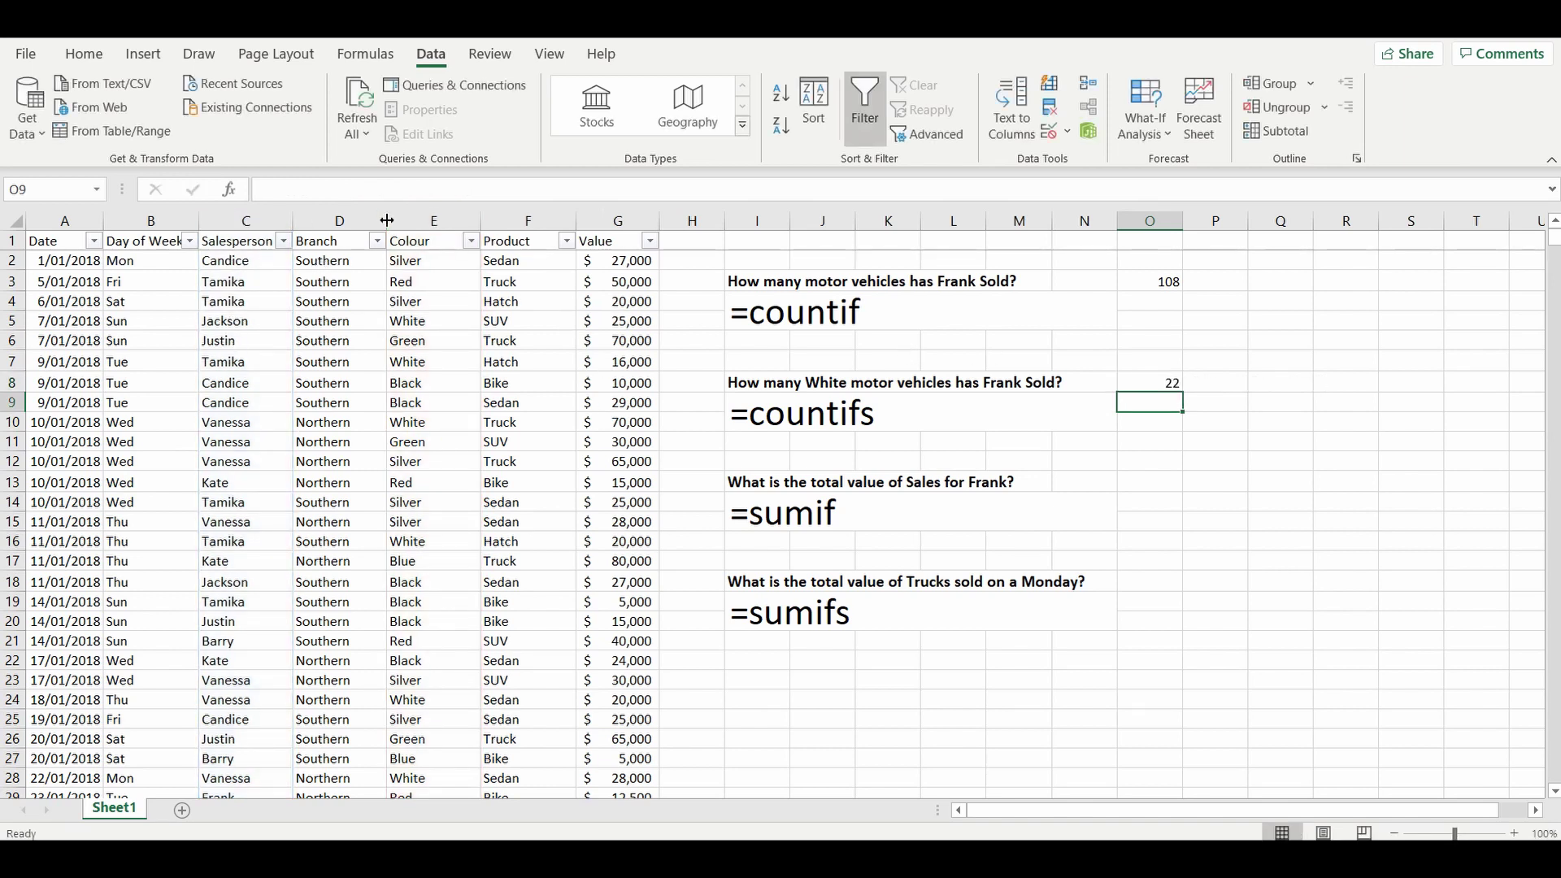
# Step: Filter the Salesperson column to show only Frank
pyautogui.click(283, 241)
pyautogui.click(76, 486)
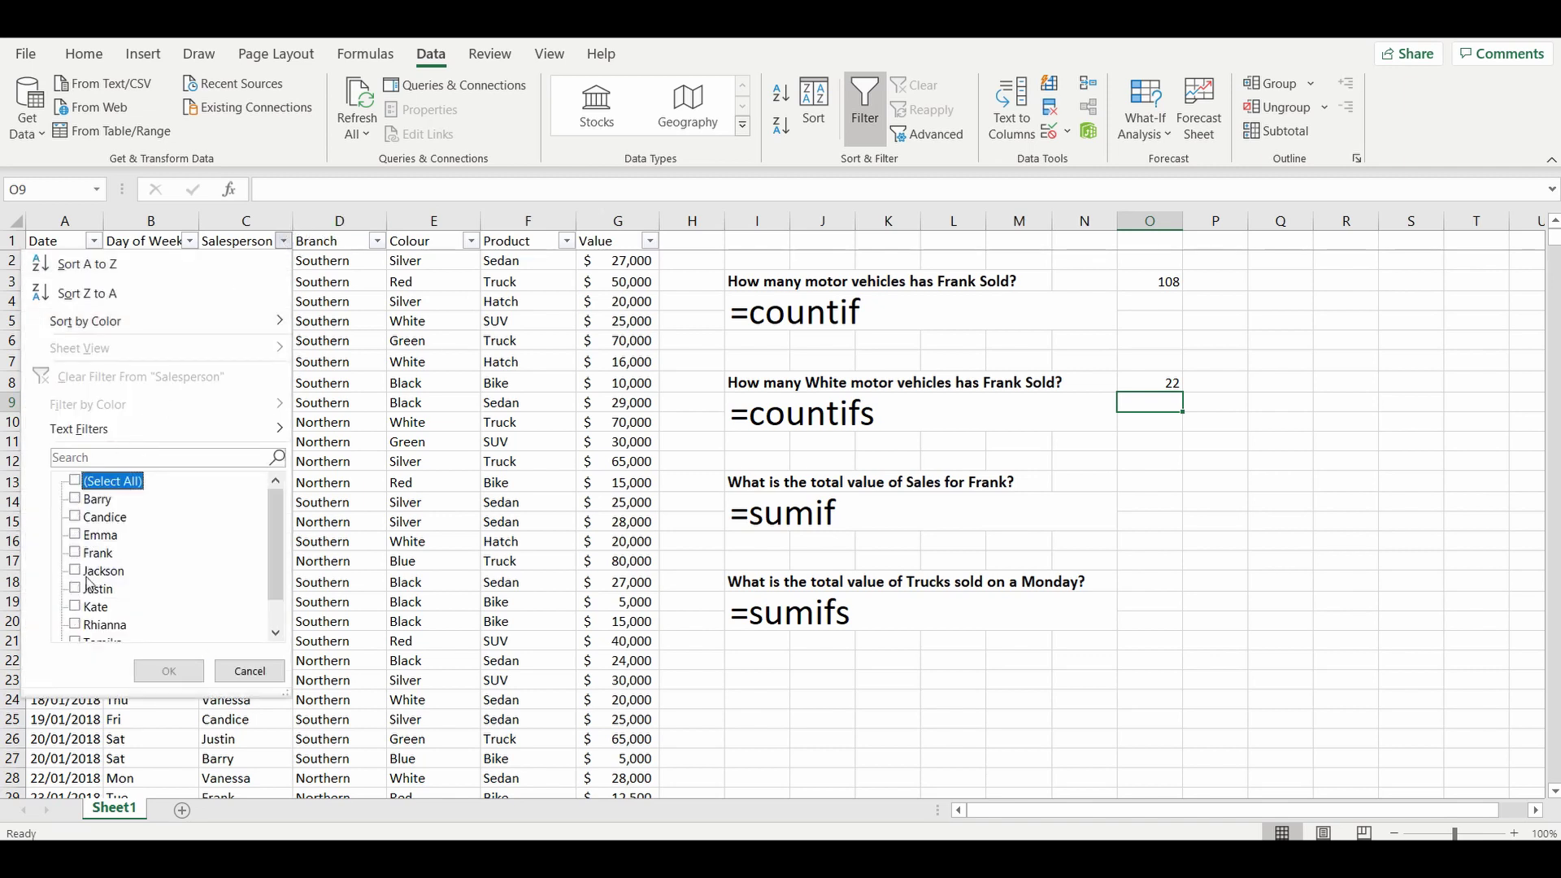
pyautogui.click(76, 553)
pyautogui.click(169, 672)
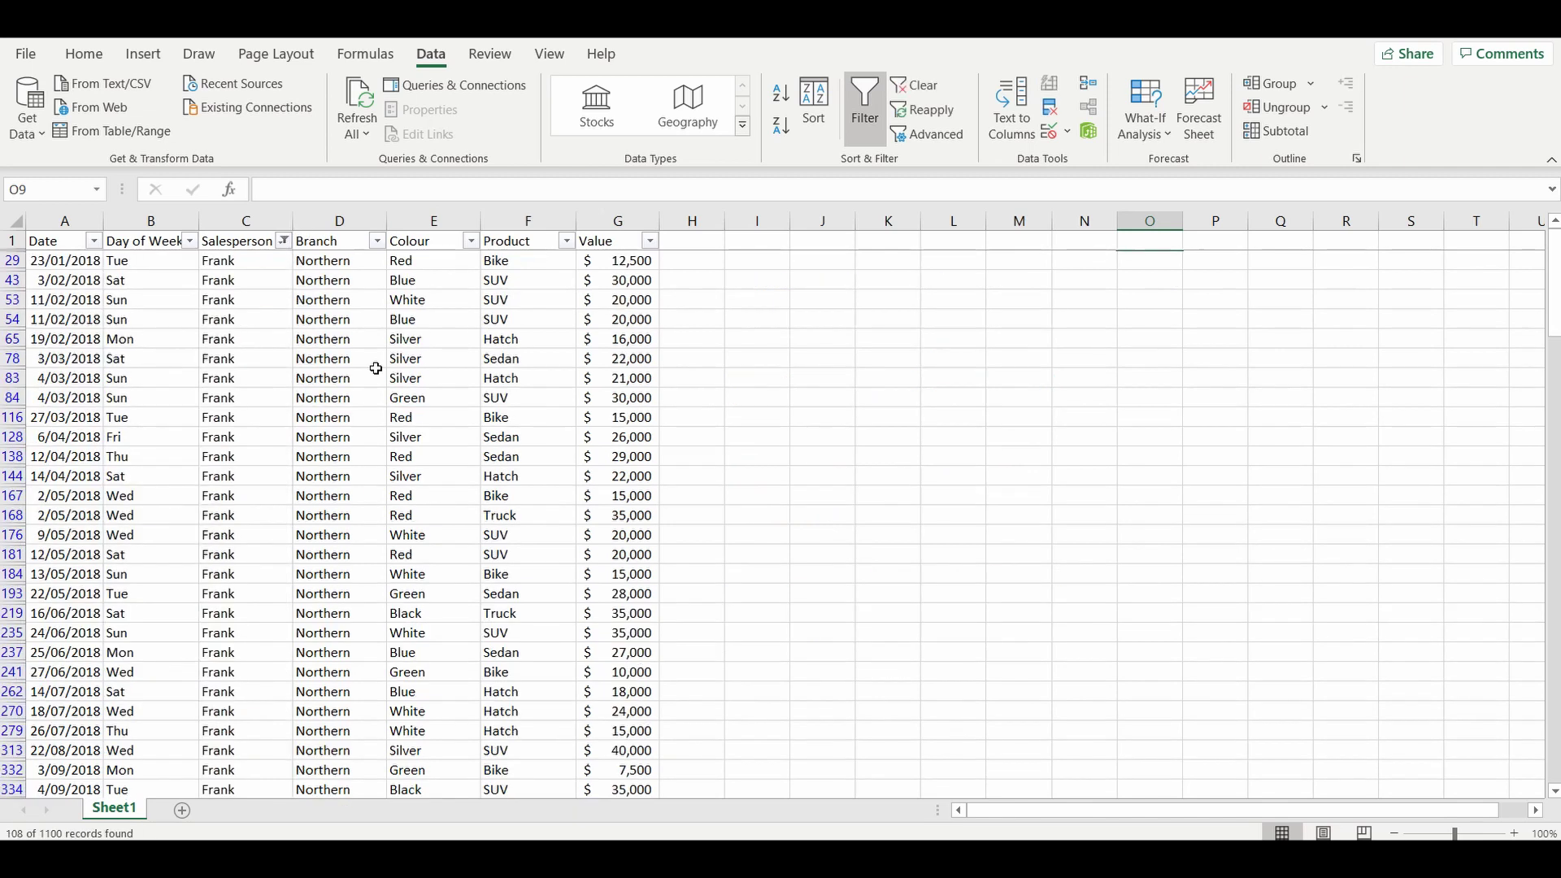
# Step: Filter the Colour column to White and select Frank's rows to check the 22-record count
pyautogui.click(471, 243)
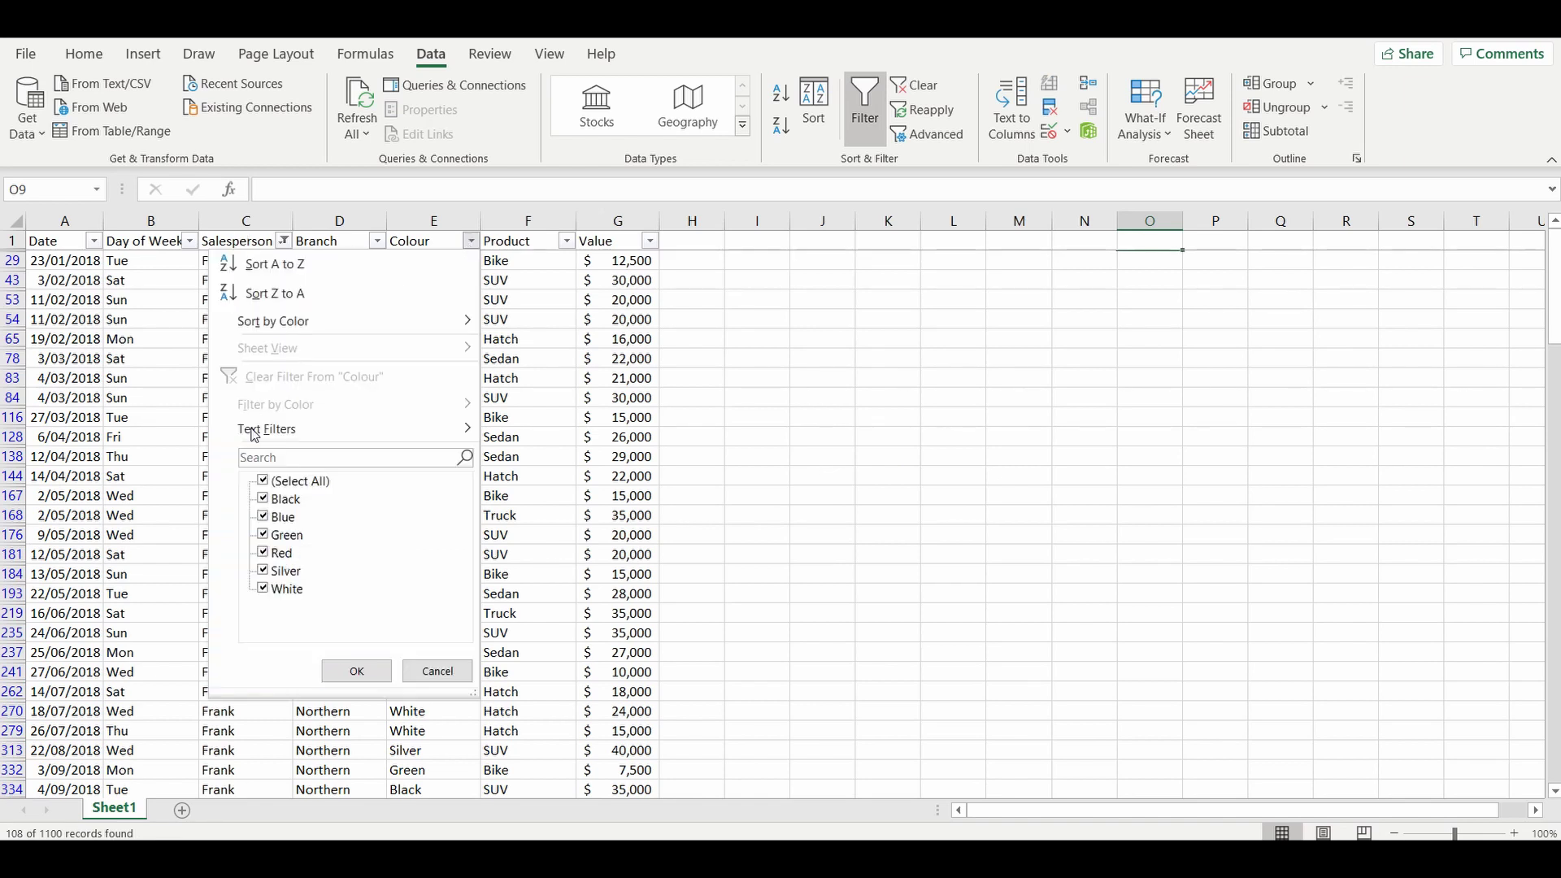
pyautogui.click(263, 481)
pyautogui.click(263, 591)
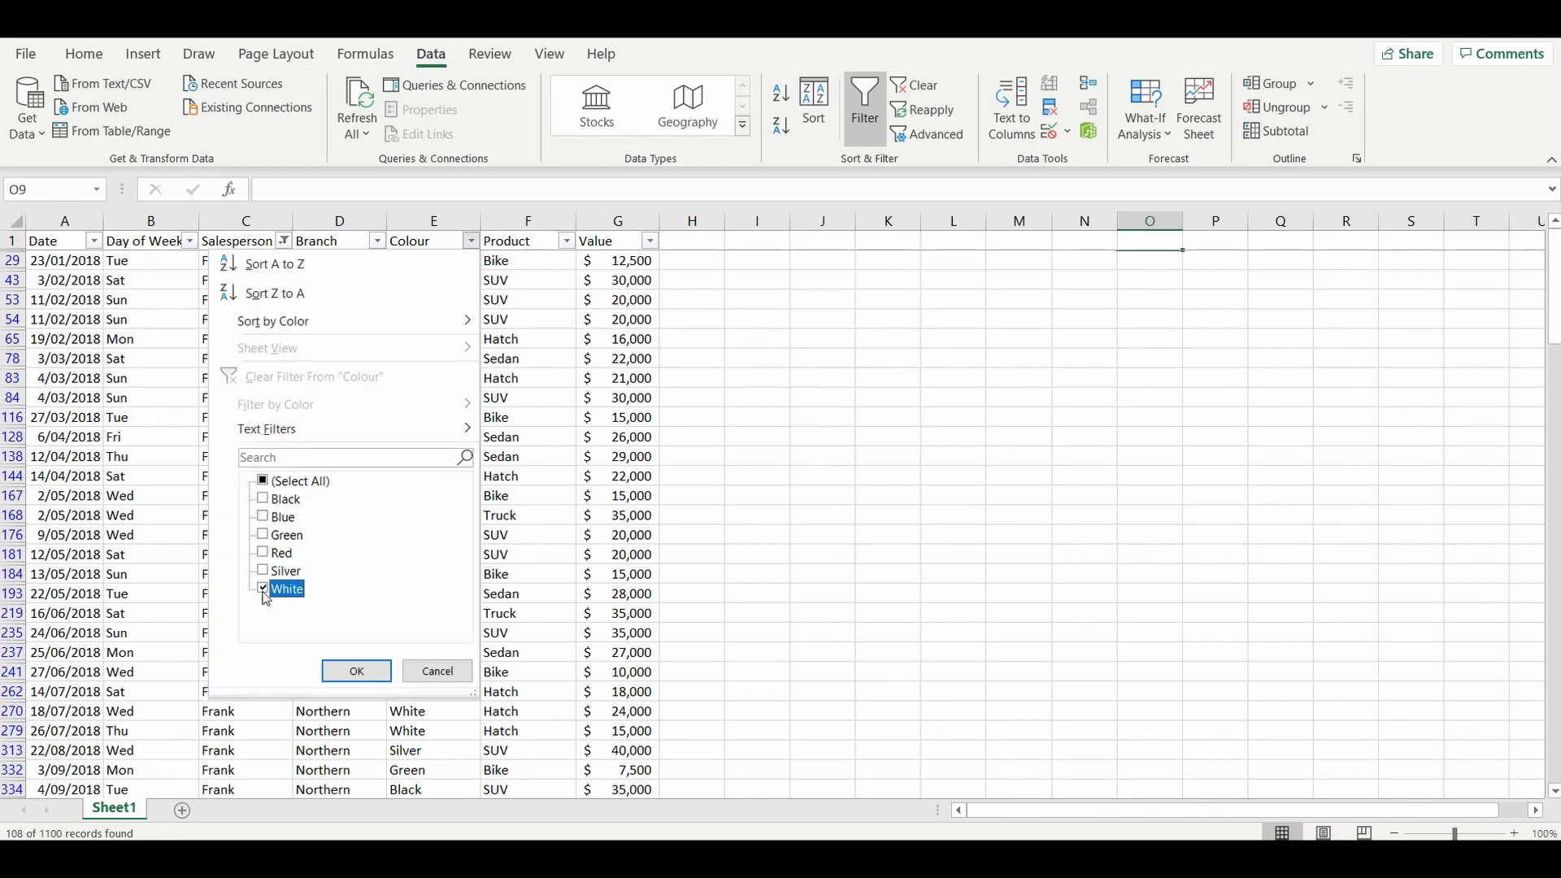
pyautogui.click(356, 671)
pyautogui.click(259, 259)
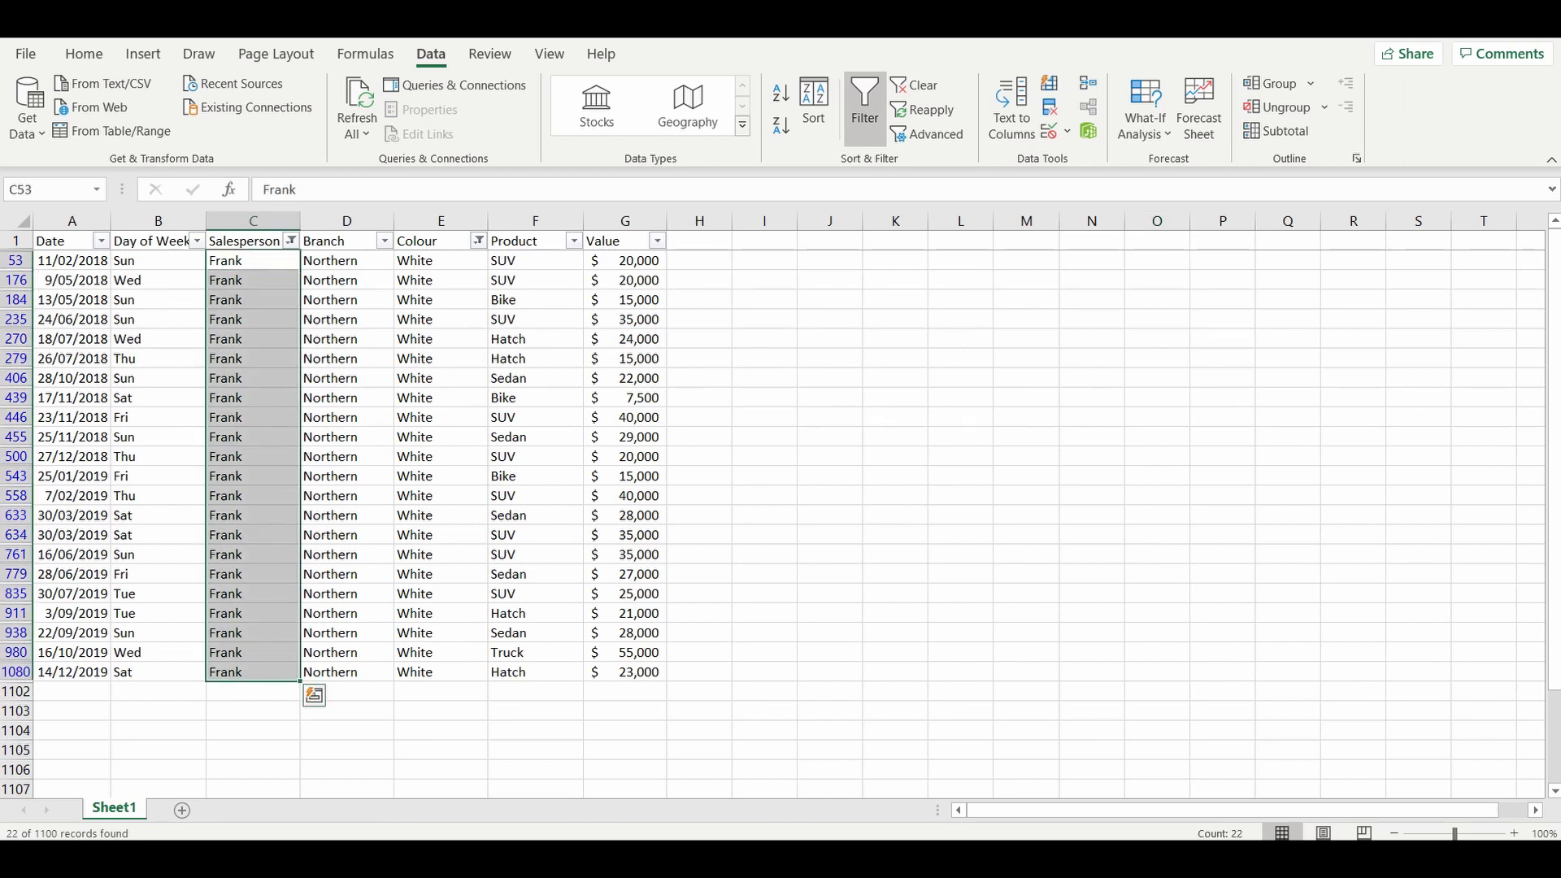
# Step: Clear all filters, review the O8 formula and Value column, and start =SUMIF( in O13
pyautogui.click(918, 85)
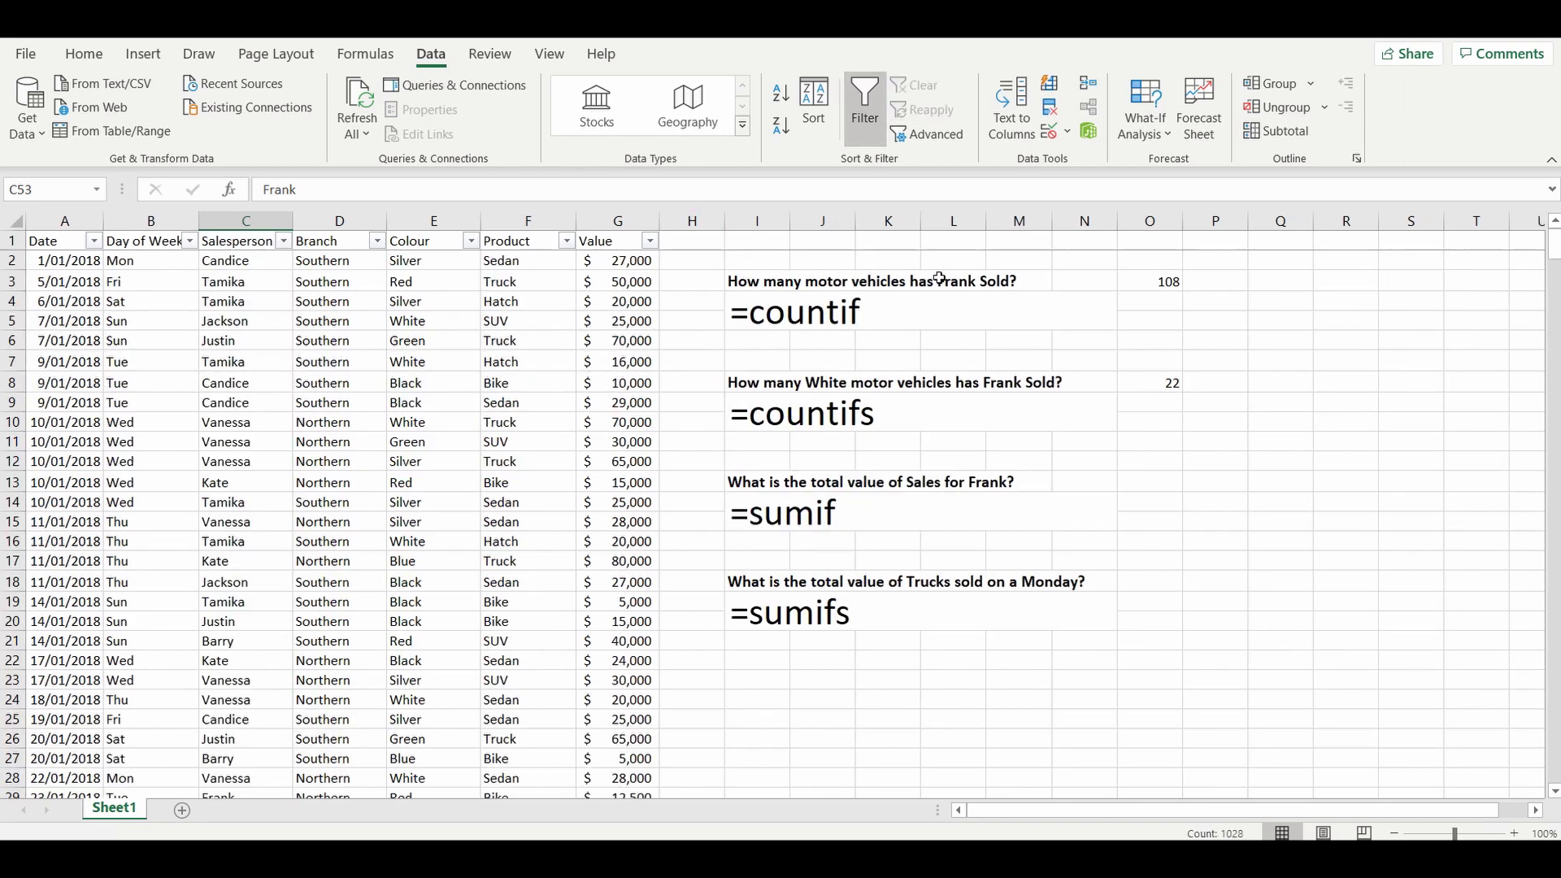
pyautogui.click(1171, 387)
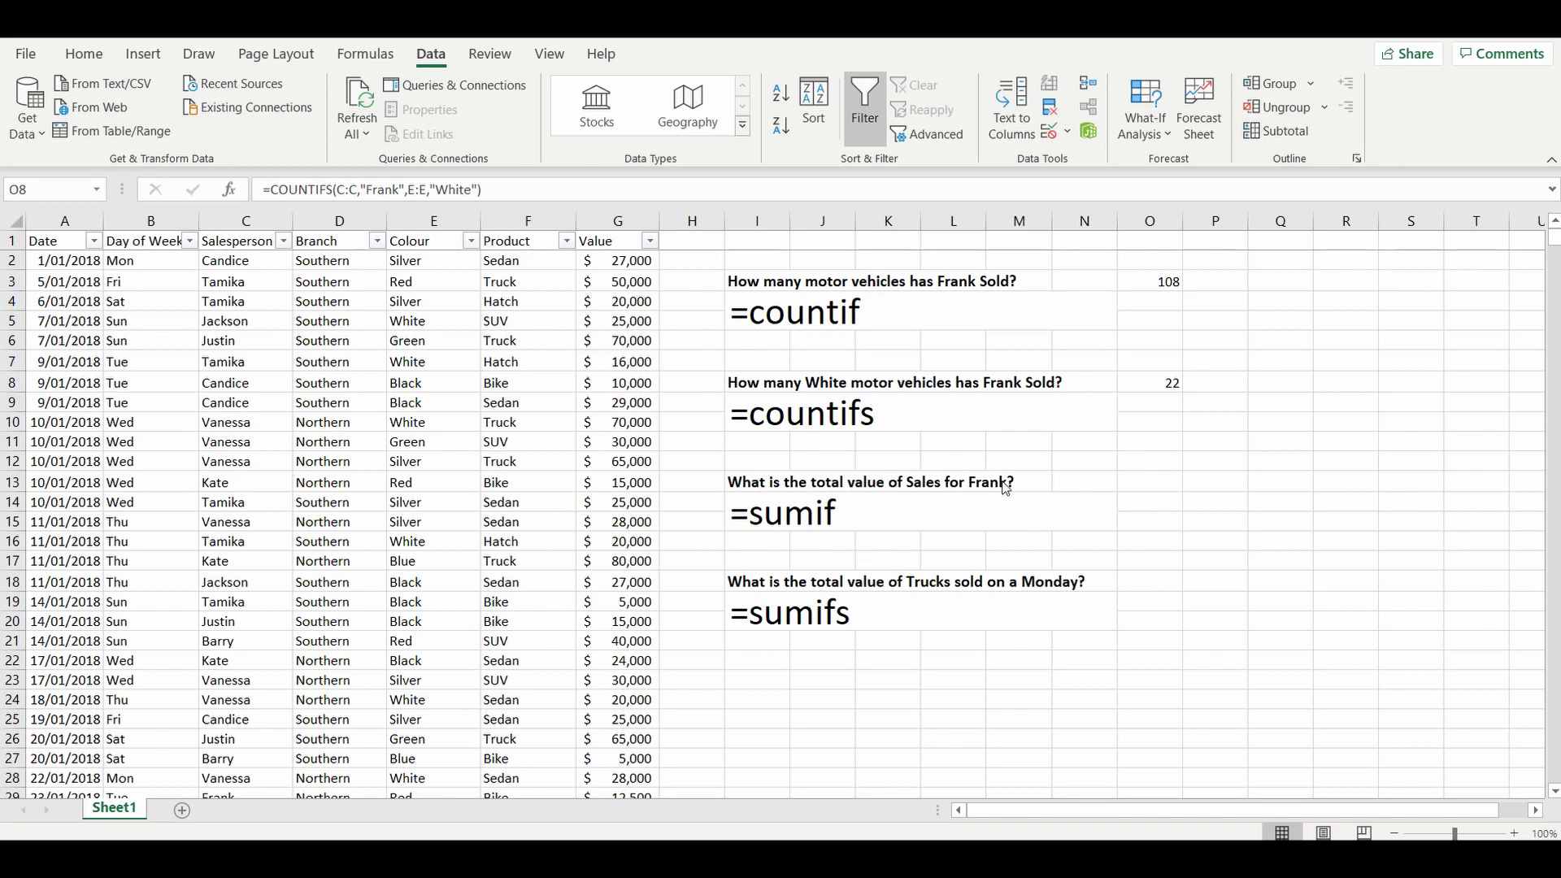
pyautogui.click(622, 220)
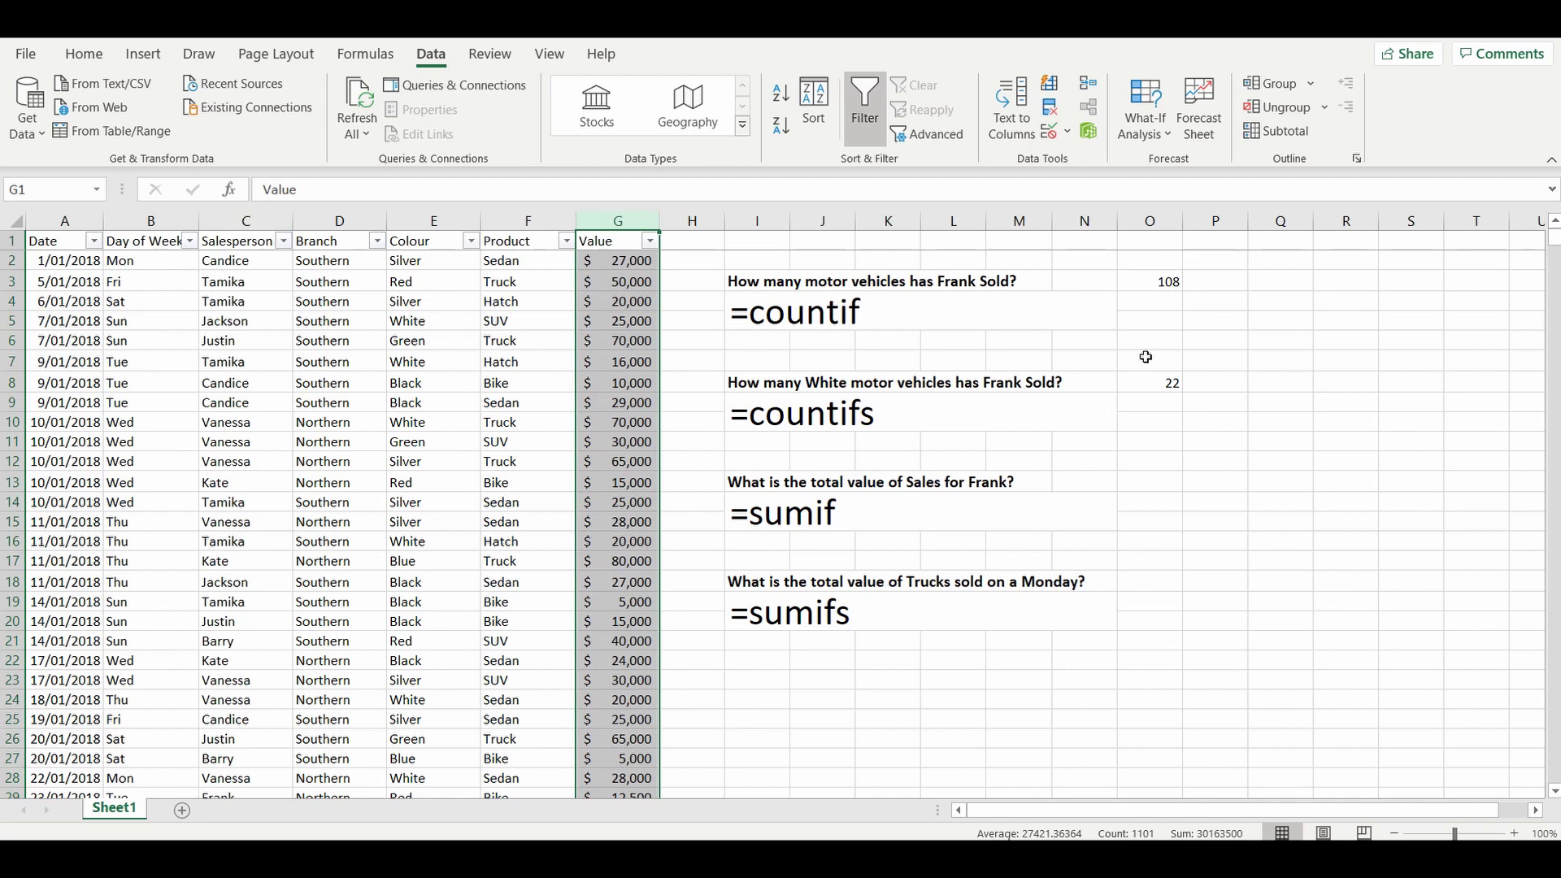
pyautogui.click(1164, 483)
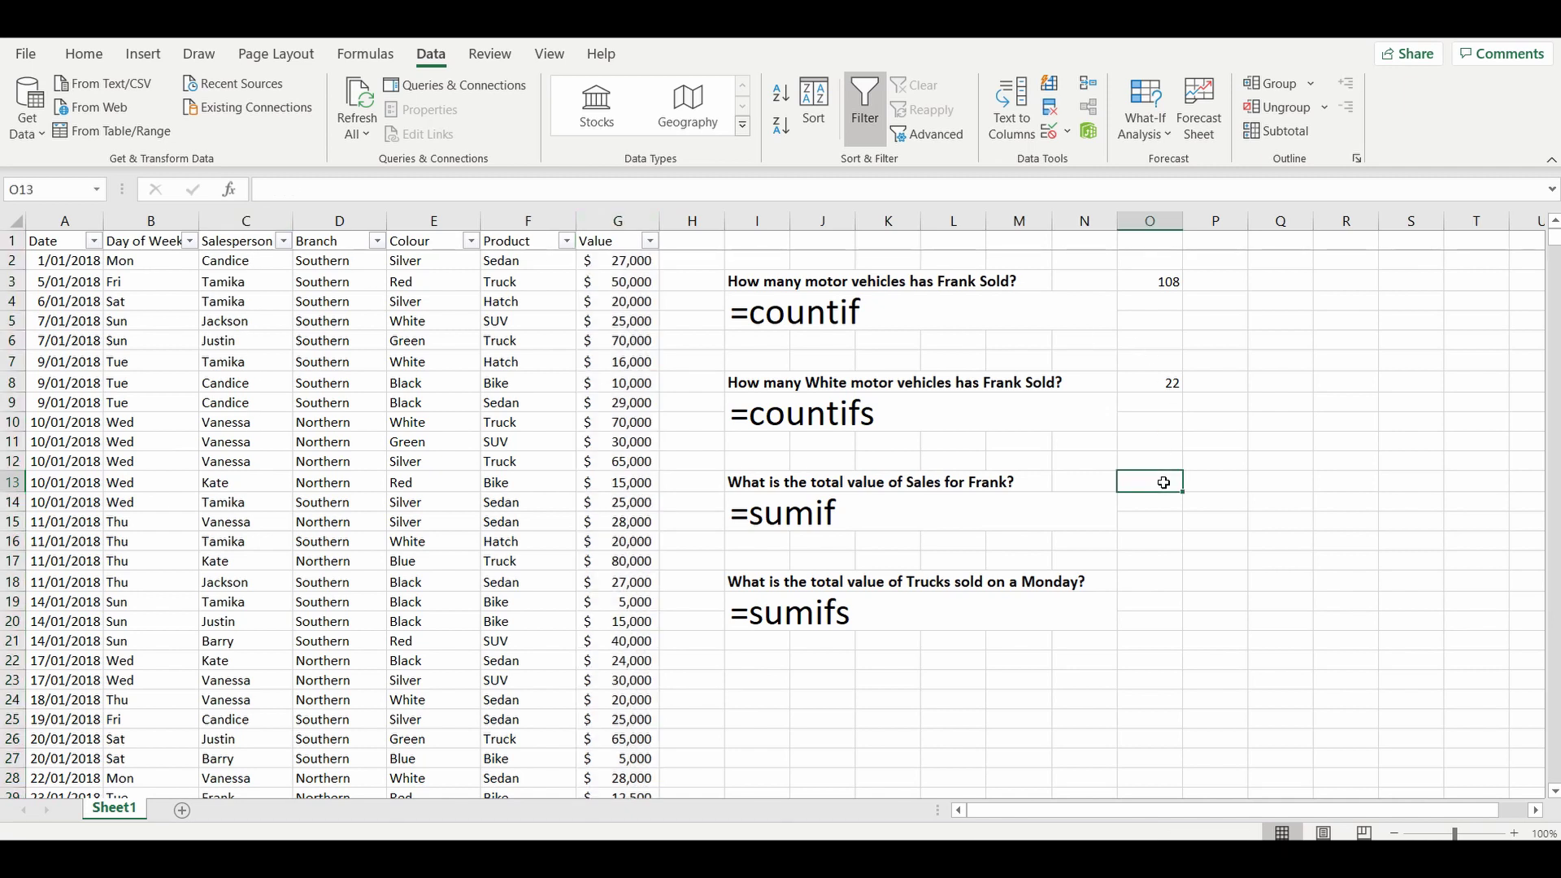
pyautogui.write('=sumif')
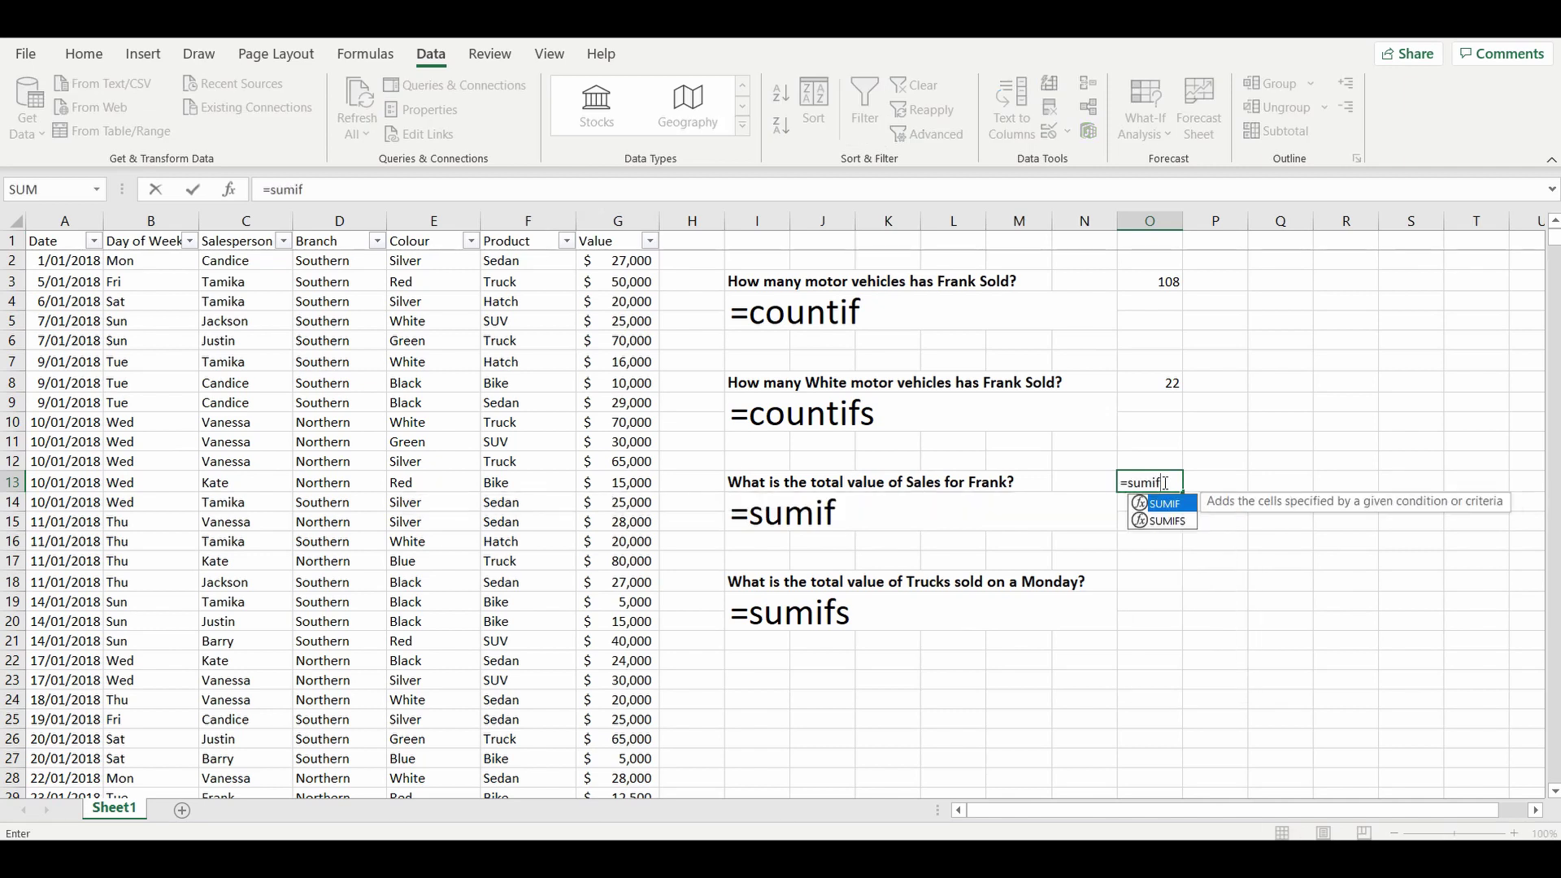
pyautogui.write('(')
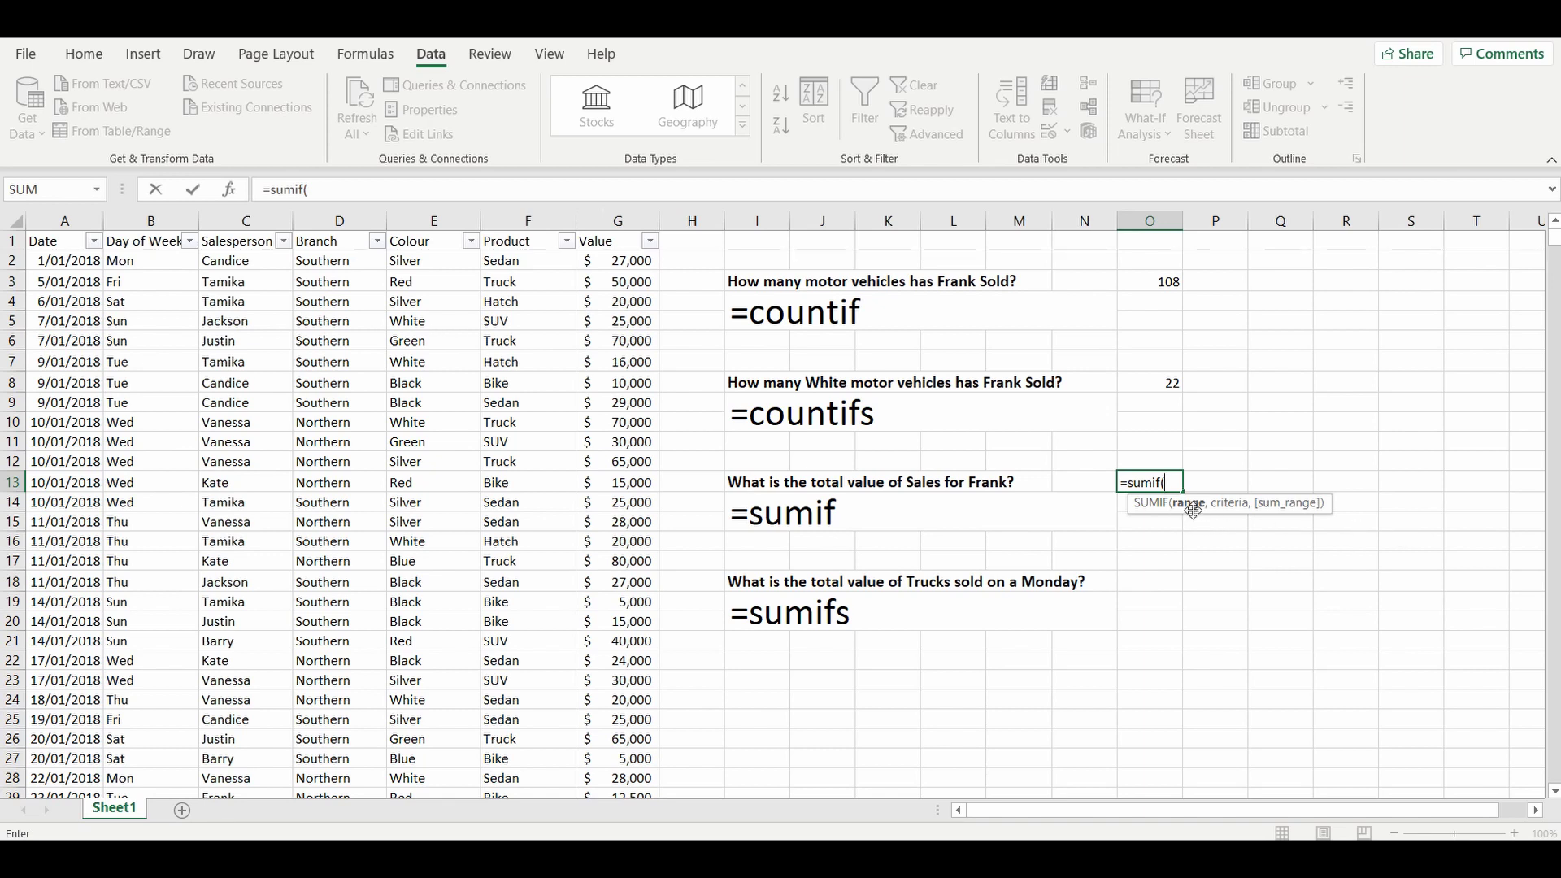
# Step: Complete =SUMIF(C:C,"Frank",G:G) in O13, returning 2851000
pyautogui.click(229, 221)
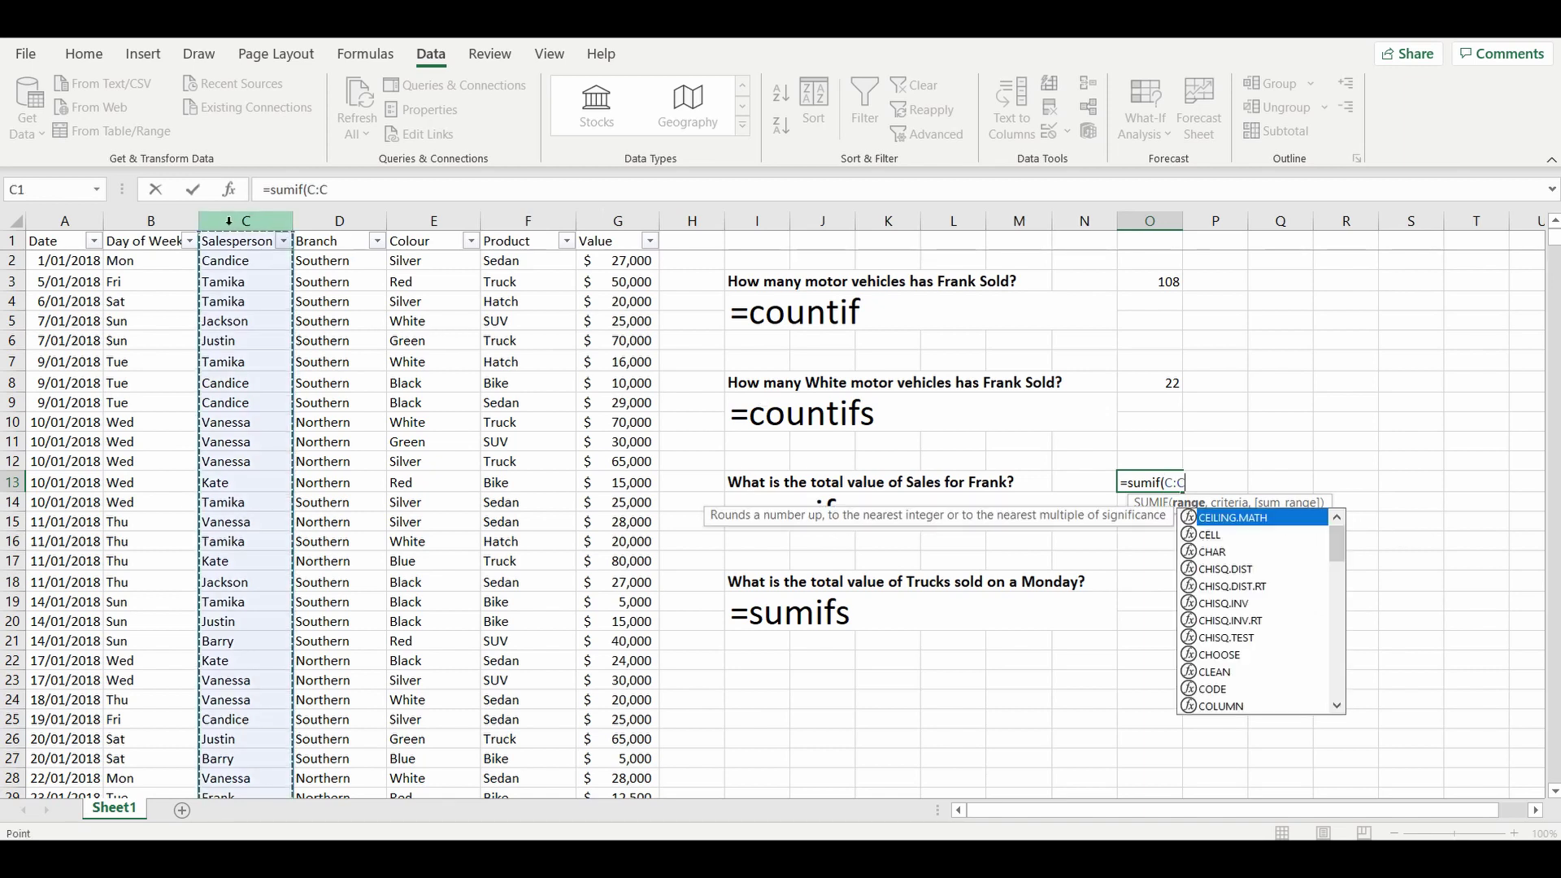
pyautogui.write(',')
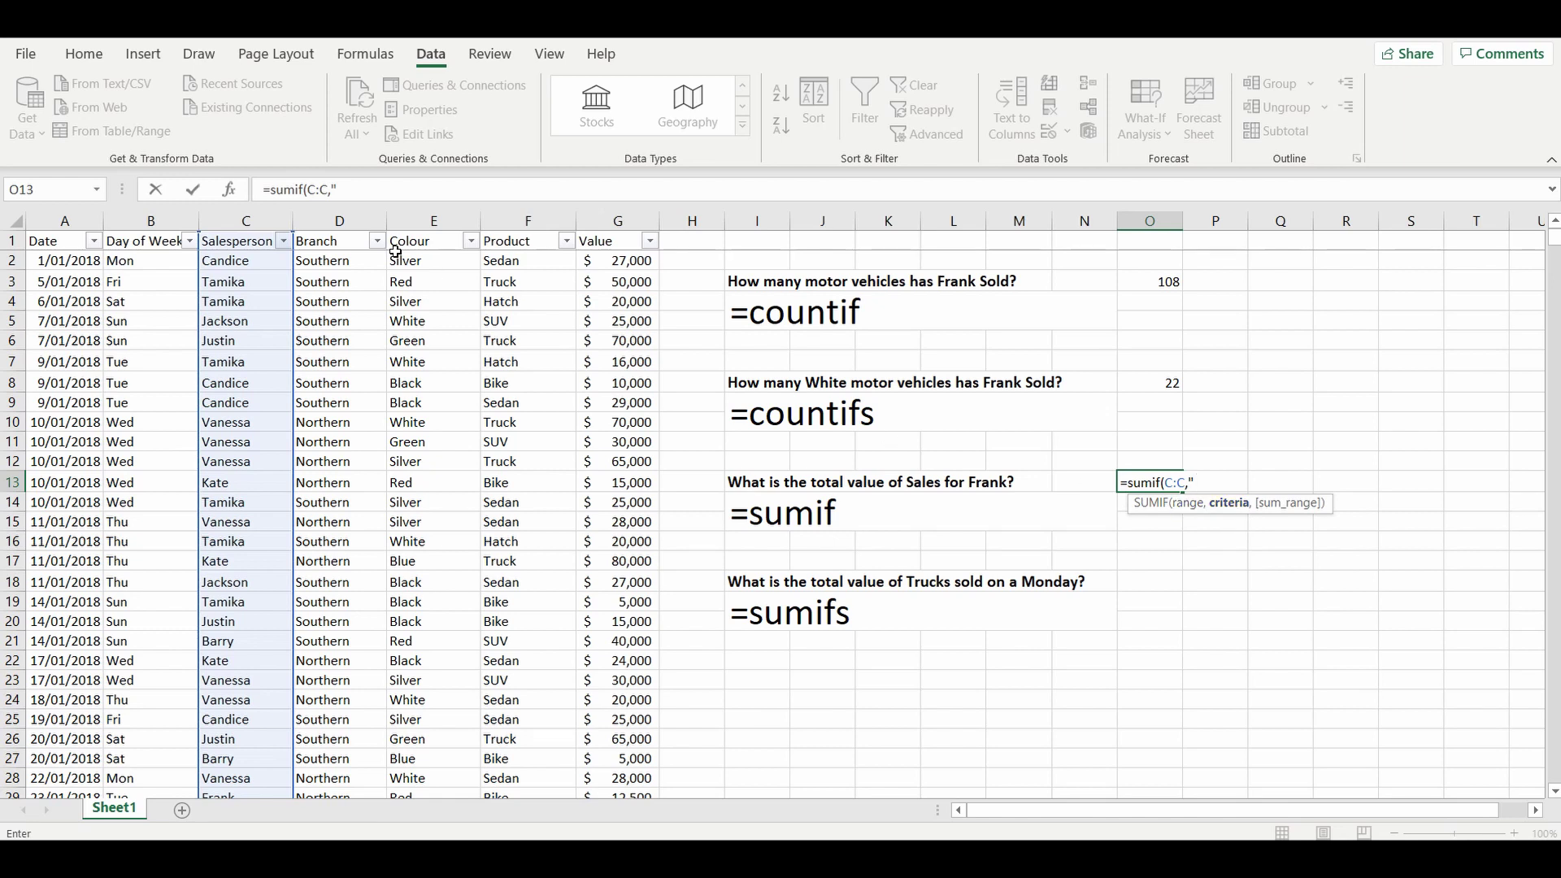
pyautogui.write('Frank",')
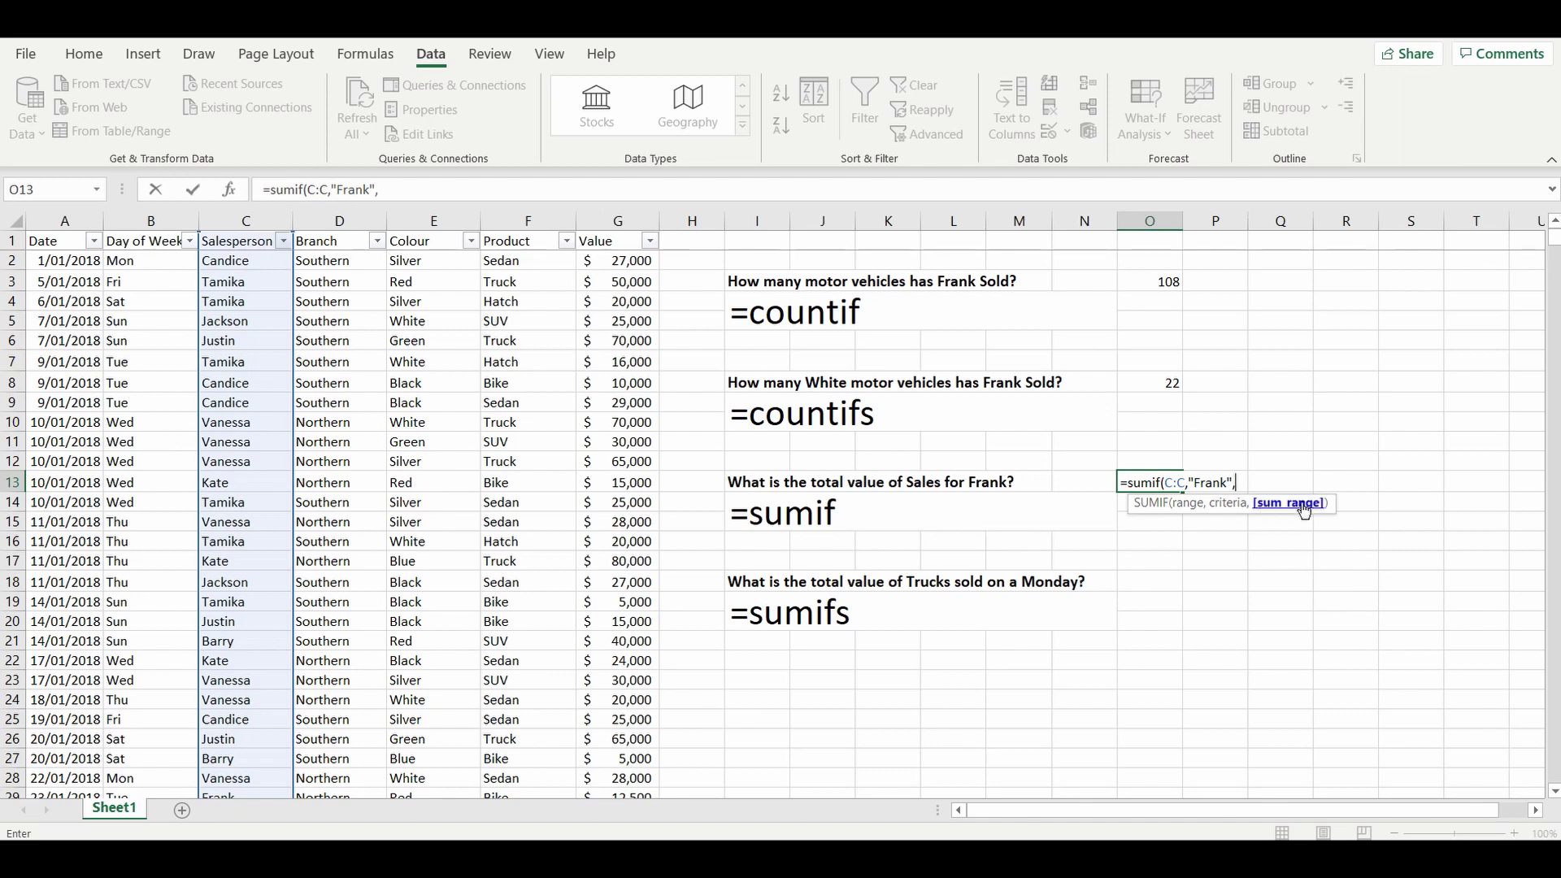
pyautogui.click(609, 218)
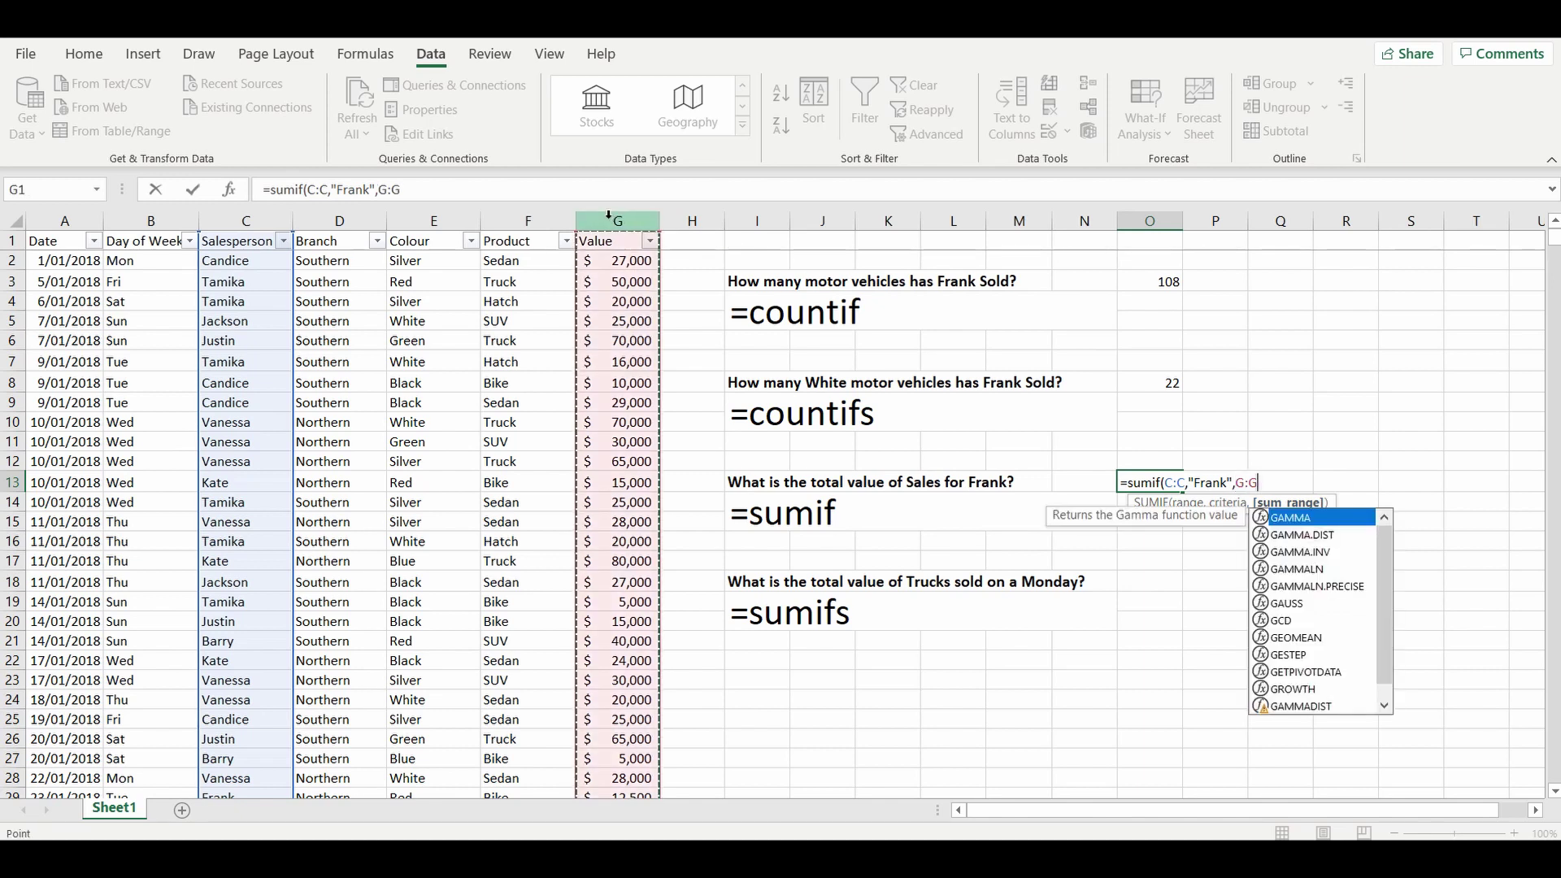
pyautogui.write(')')
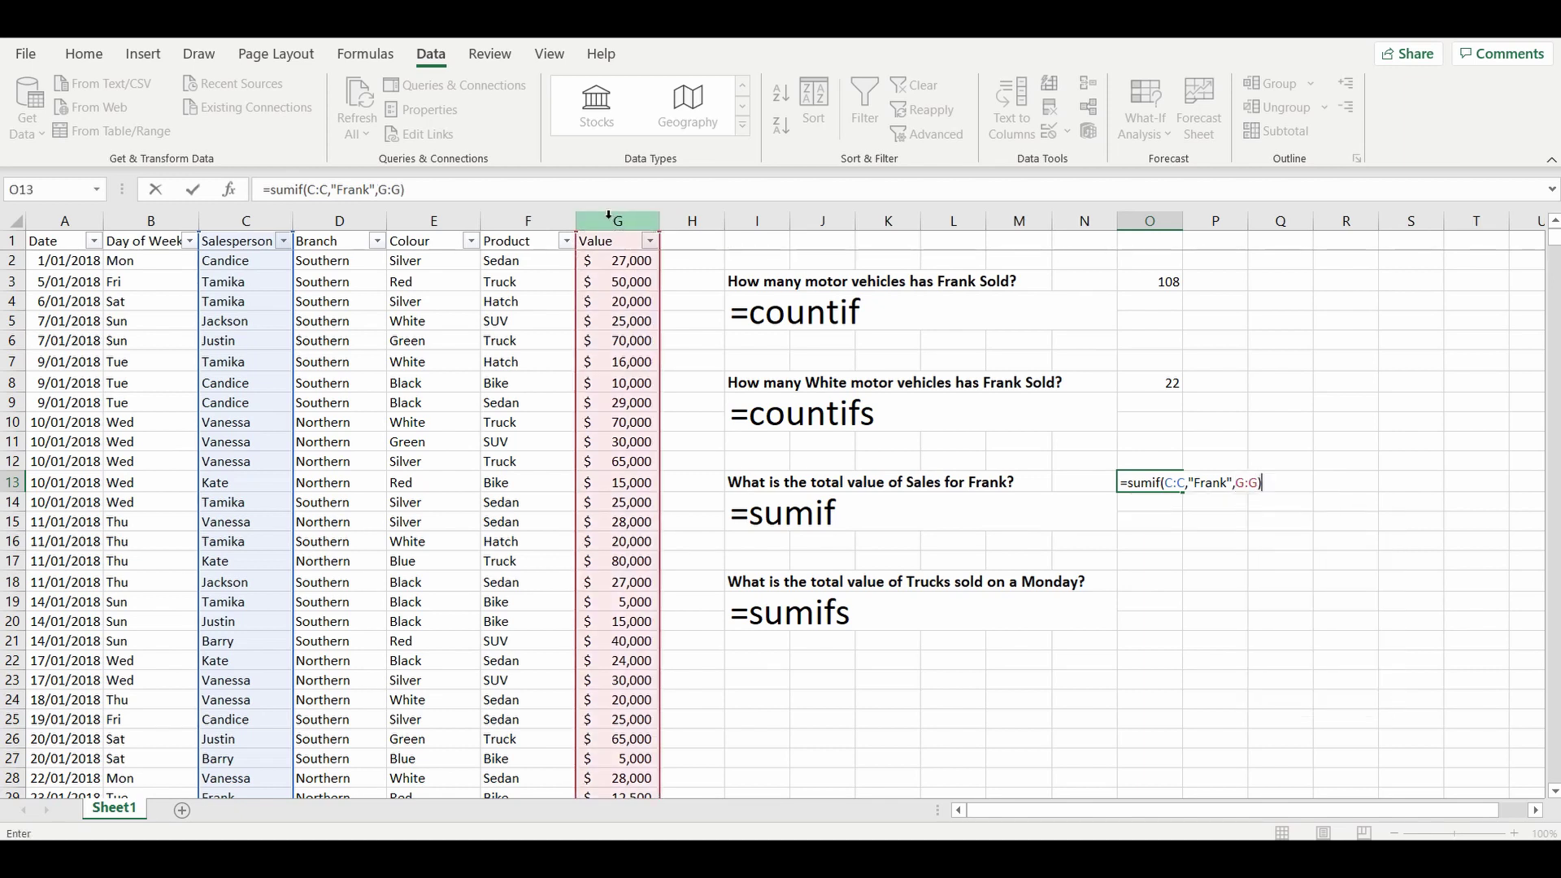
pyautogui.press('Return')
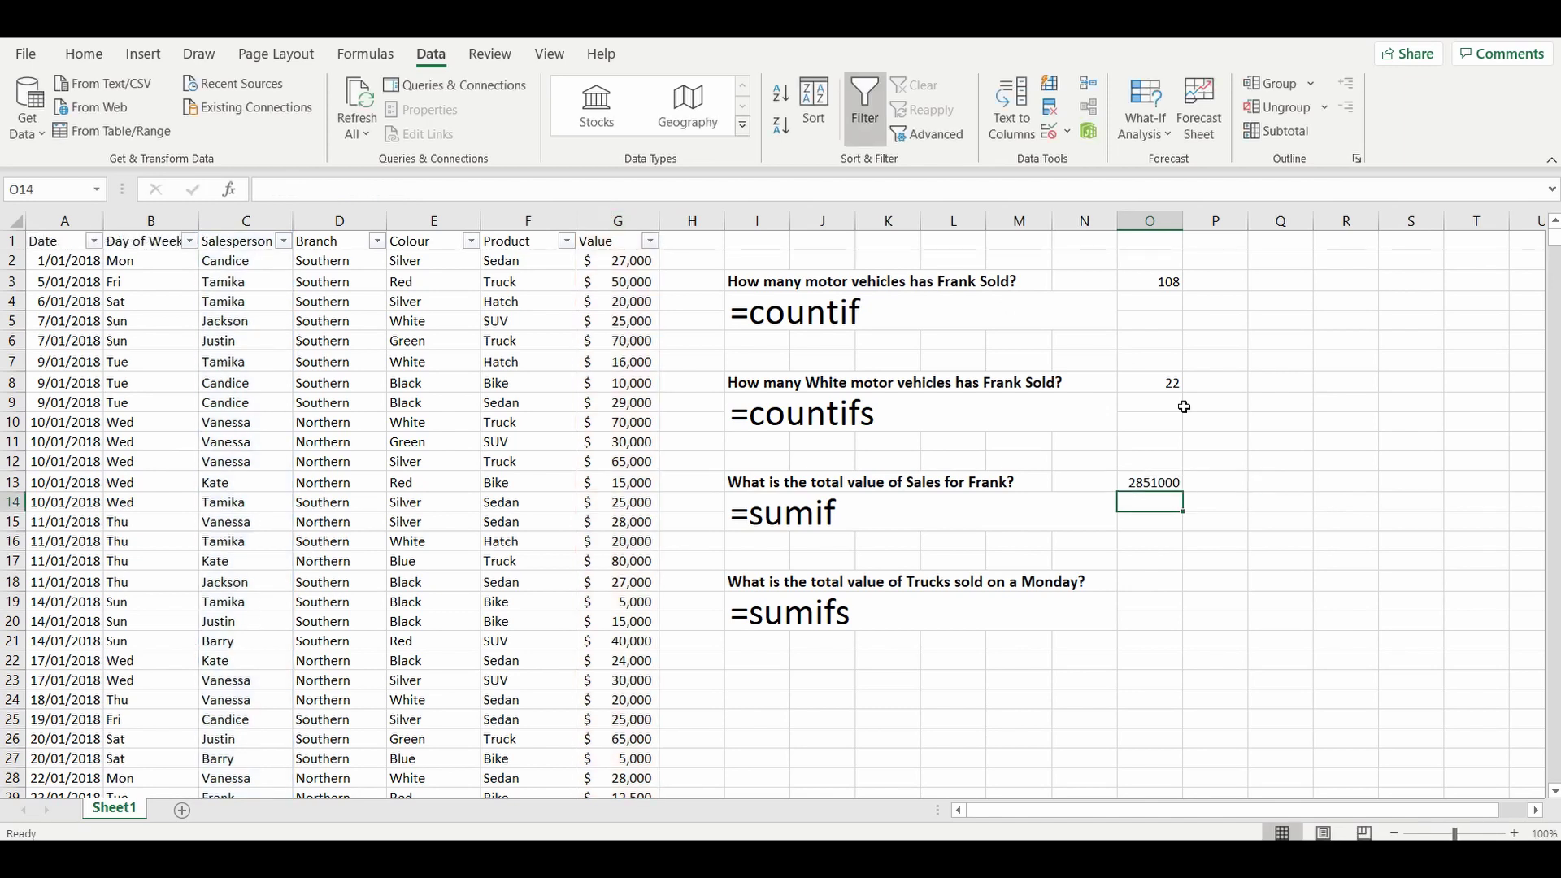
# Step: Format O13 as Accounting with no decimals, showing $ 2,851,000
pyautogui.click(1147, 483)
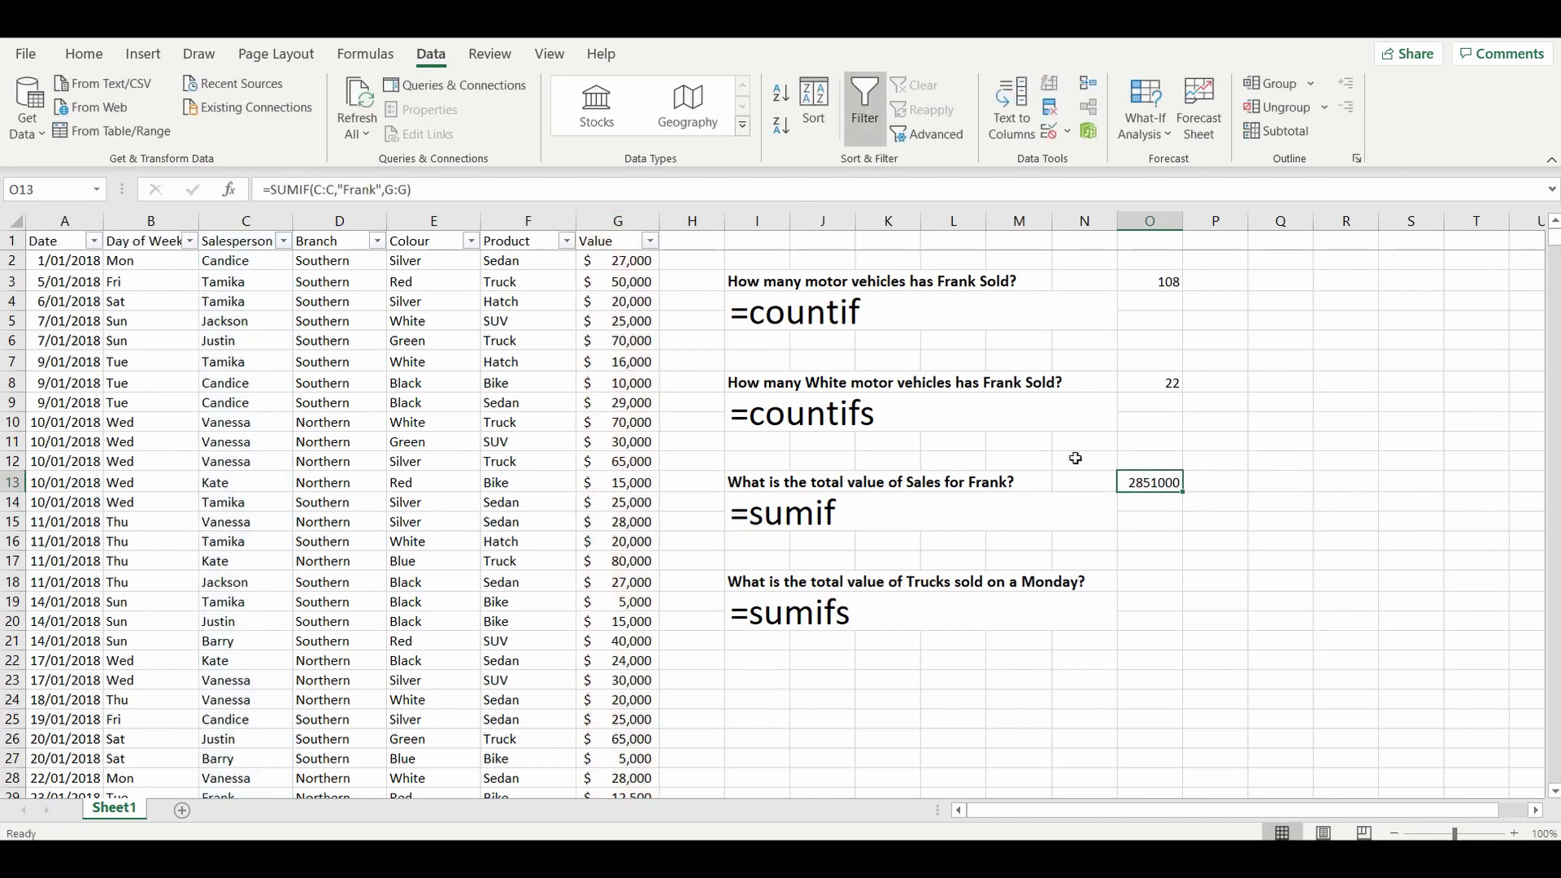
pyautogui.click(84, 54)
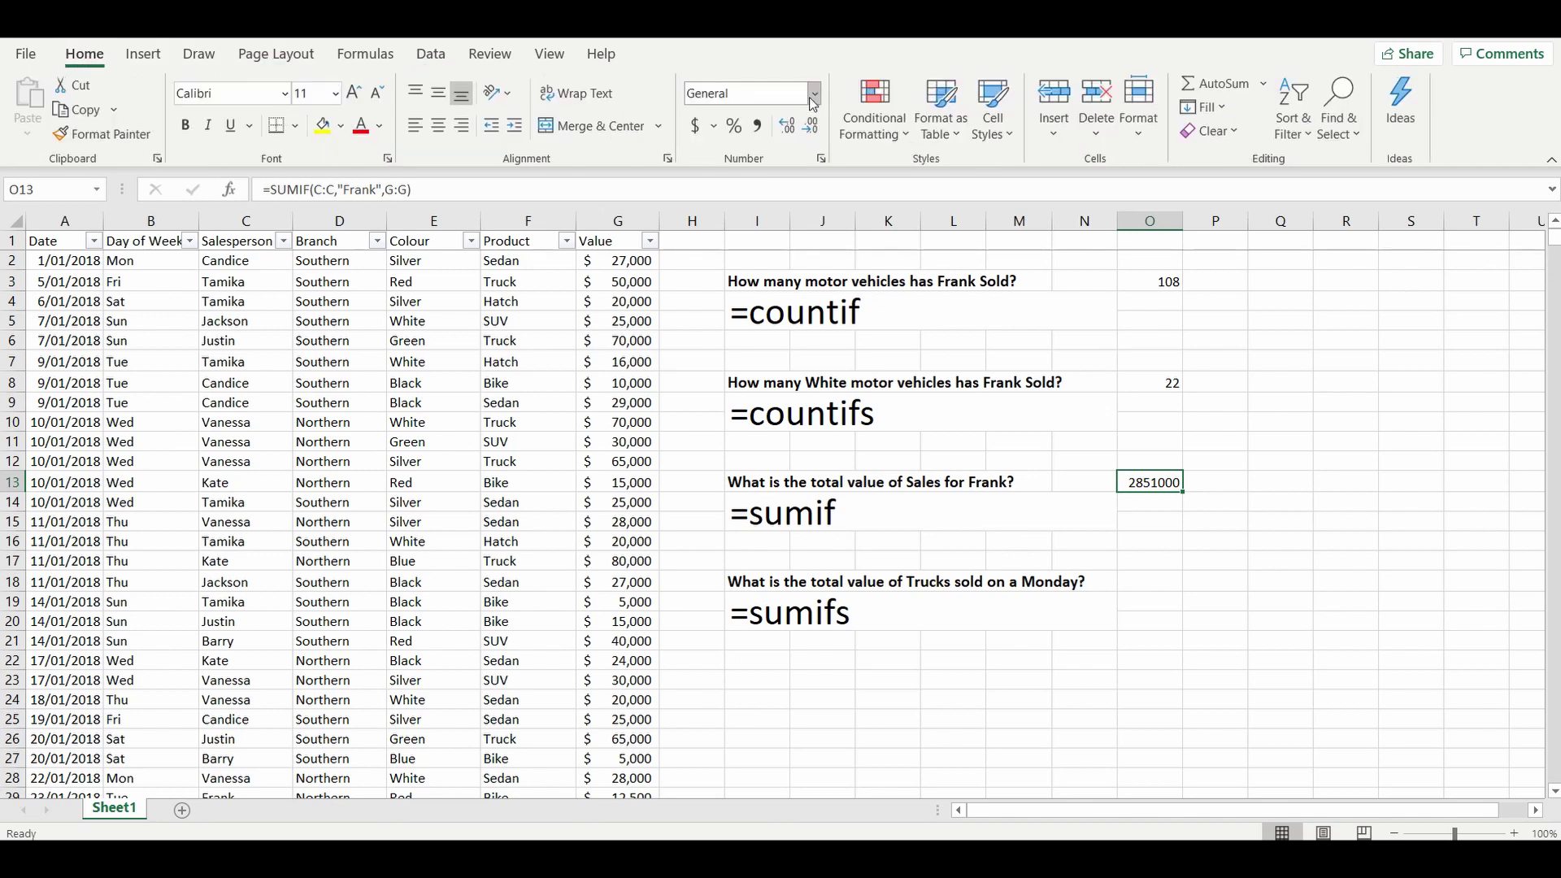
pyautogui.click(696, 126)
pyautogui.click(811, 126)
pyautogui.click(811, 127)
pyautogui.click(1435, 473)
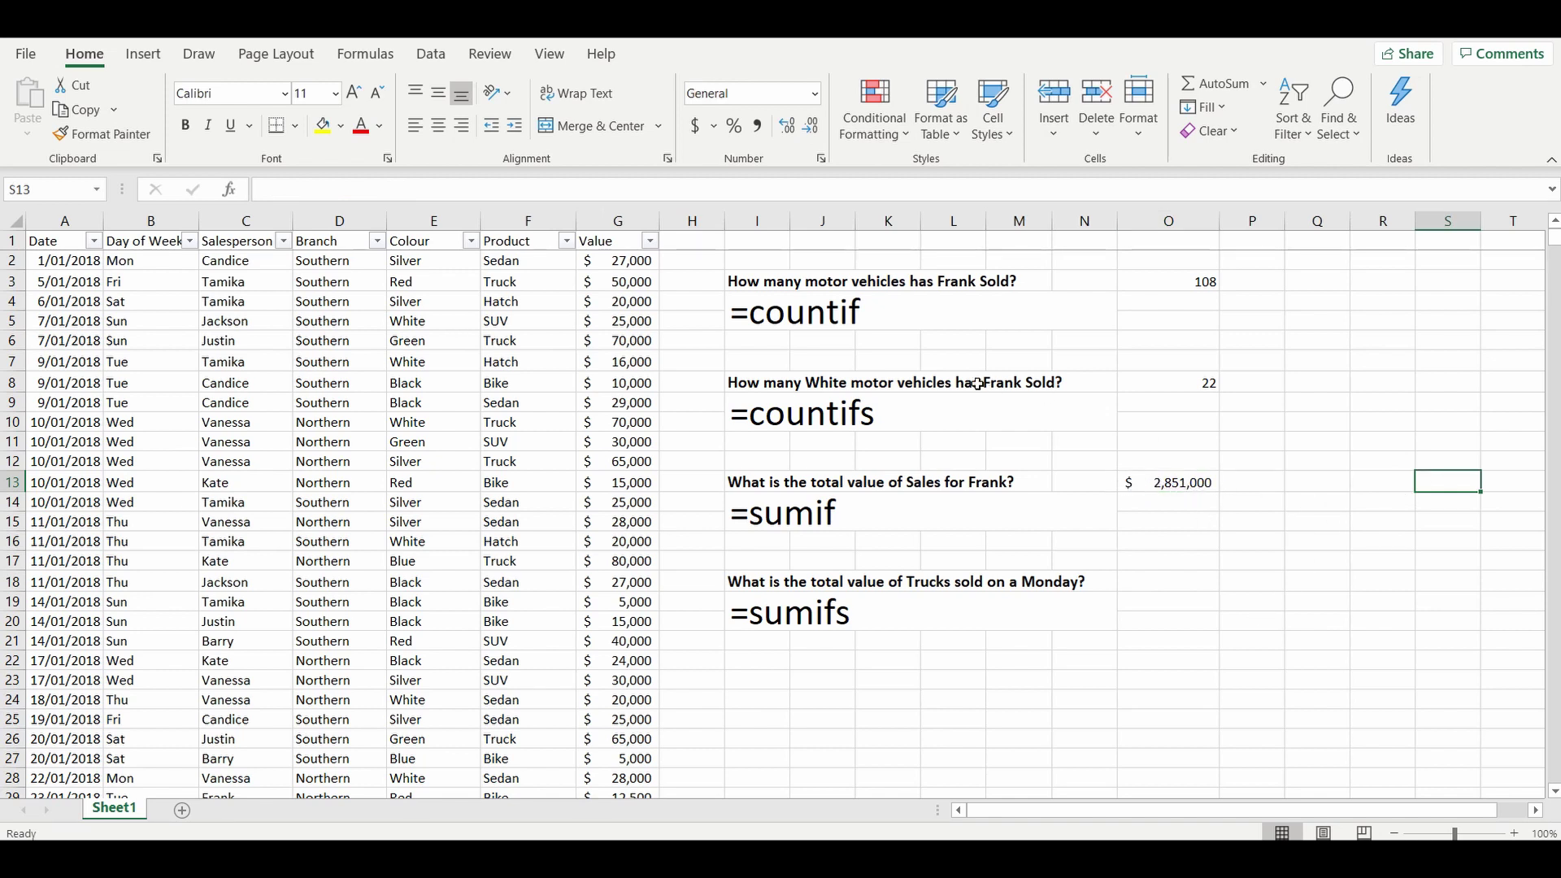
# Step: Filter to Frank and select his Value entries to confirm the $2,851,000 sum
pyautogui.click(284, 242)
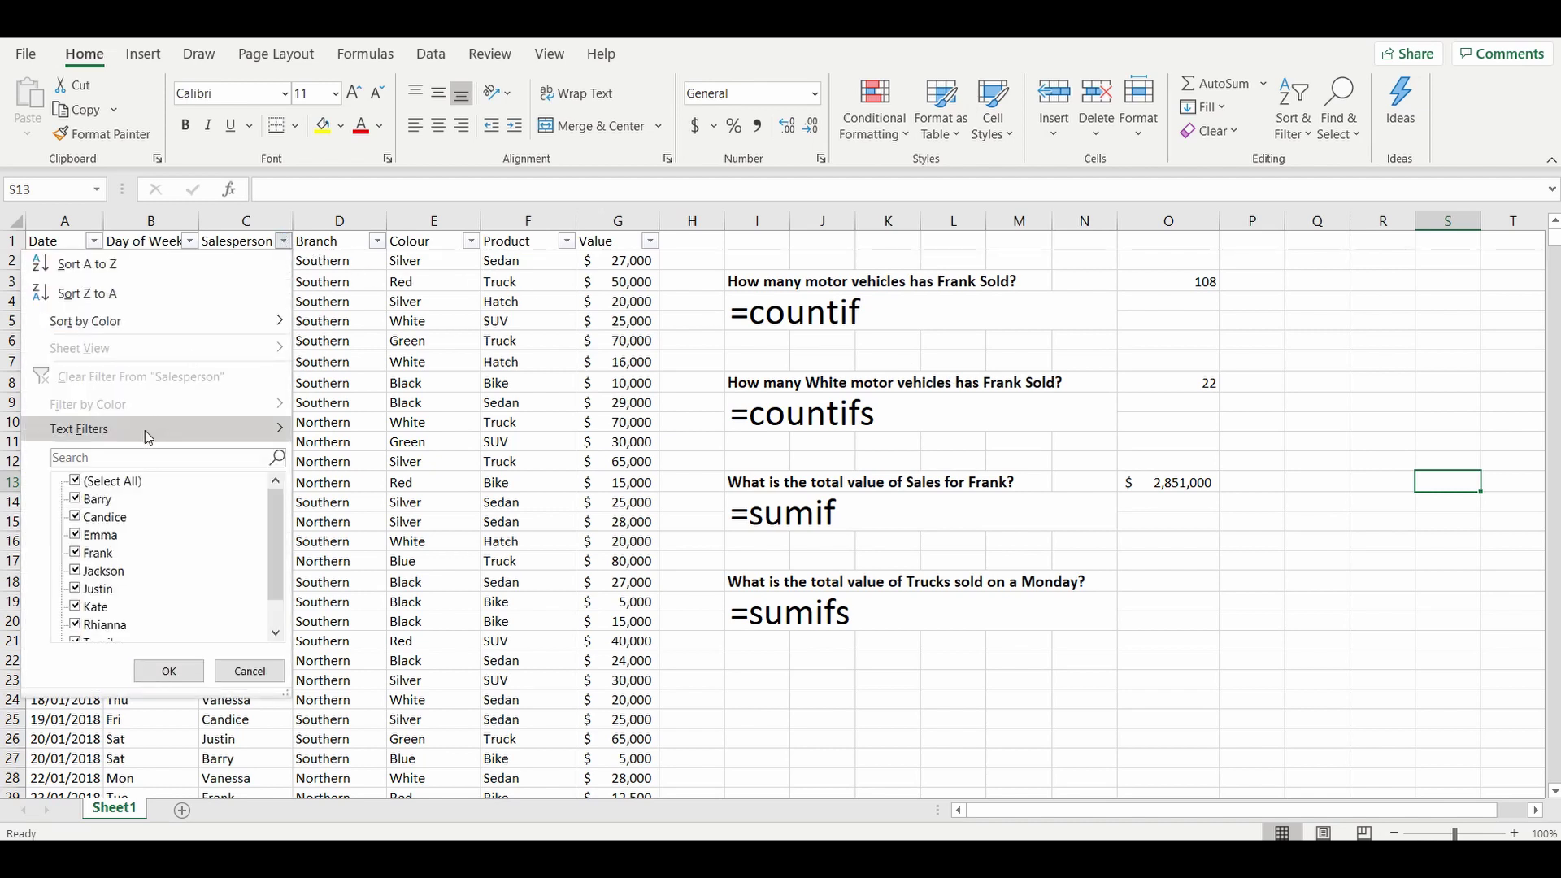
pyautogui.click(86, 482)
pyautogui.scroll(-1, 104, 550)
pyautogui.scroll(1, 106, 555)
pyautogui.click(102, 554)
pyautogui.click(169, 671)
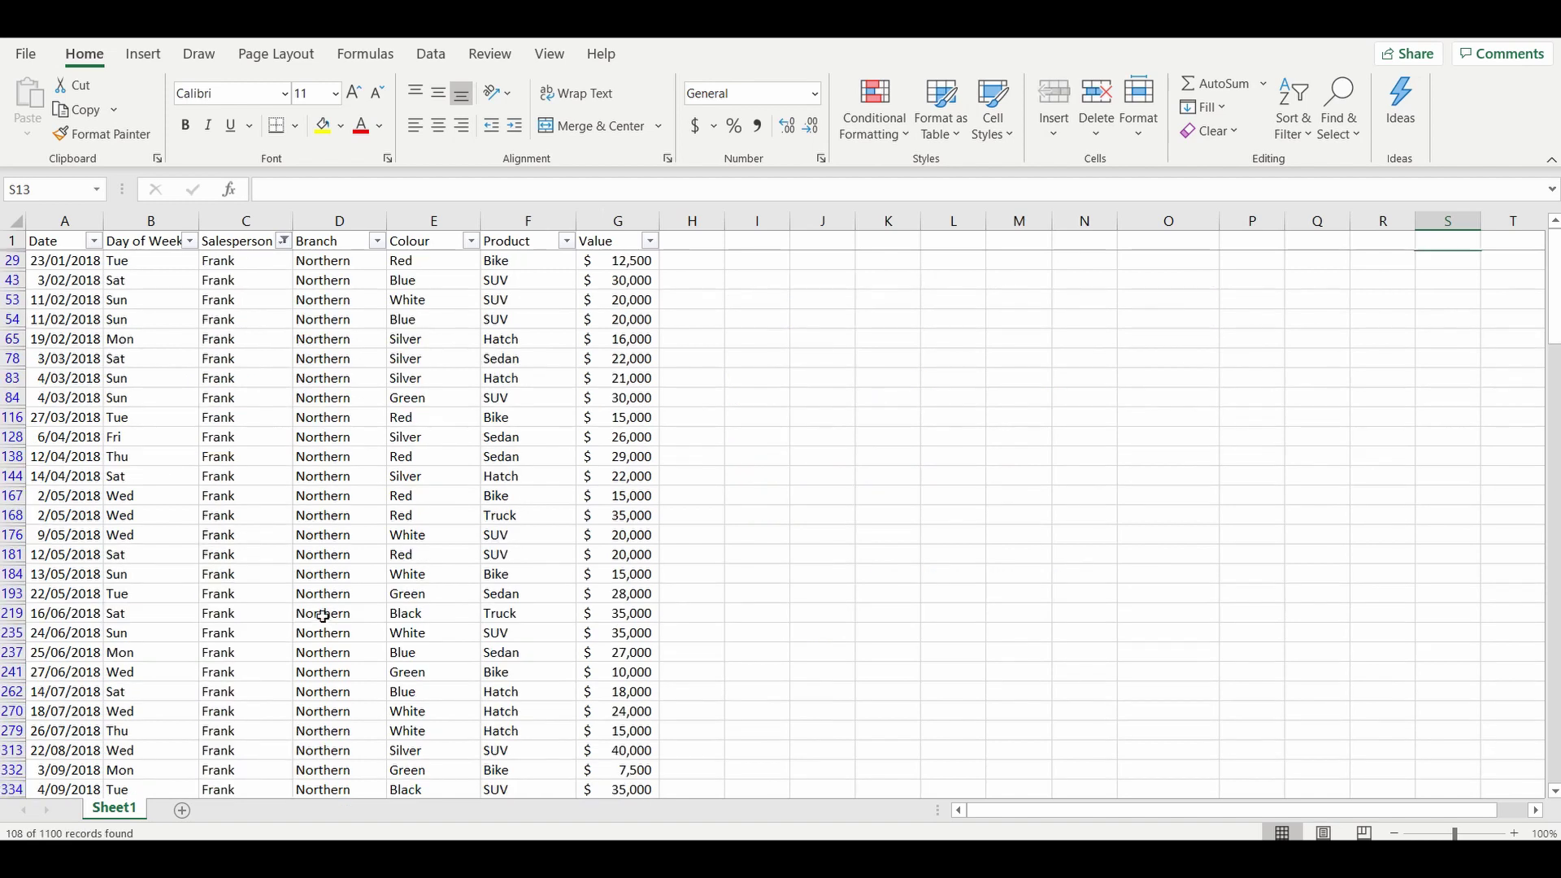
pyautogui.click(614, 259)
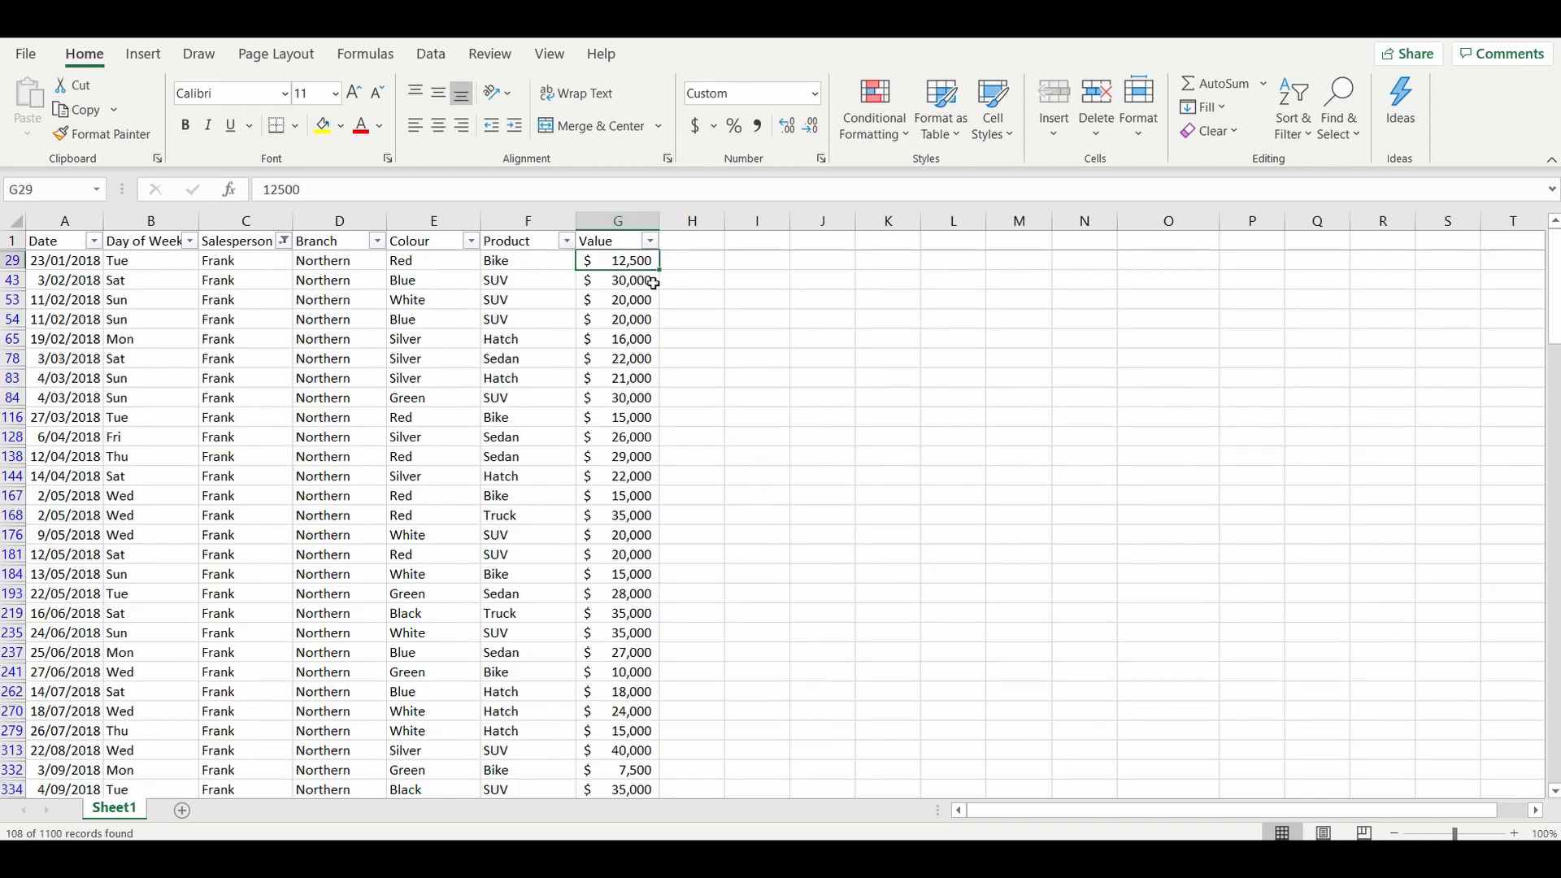
pyautogui.hotkey('ctrl', 'shift', 'Down')
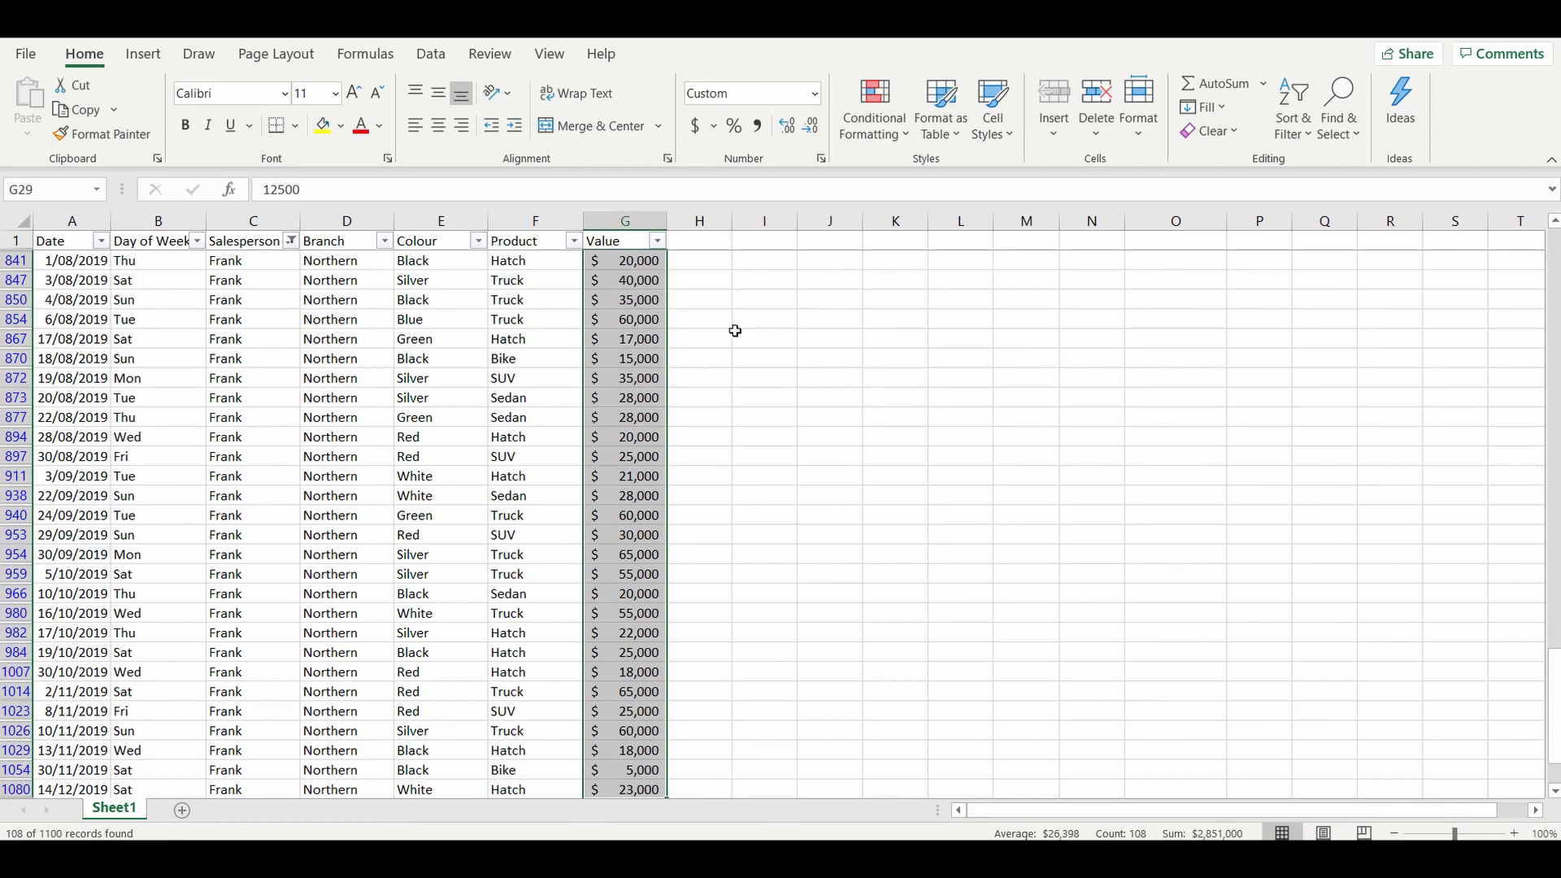
# Step: Clear the Salesperson filter so all rows show again and return to the answers
pyautogui.click(291, 241)
pyautogui.click(154, 669)
pyautogui.click(762, 251)
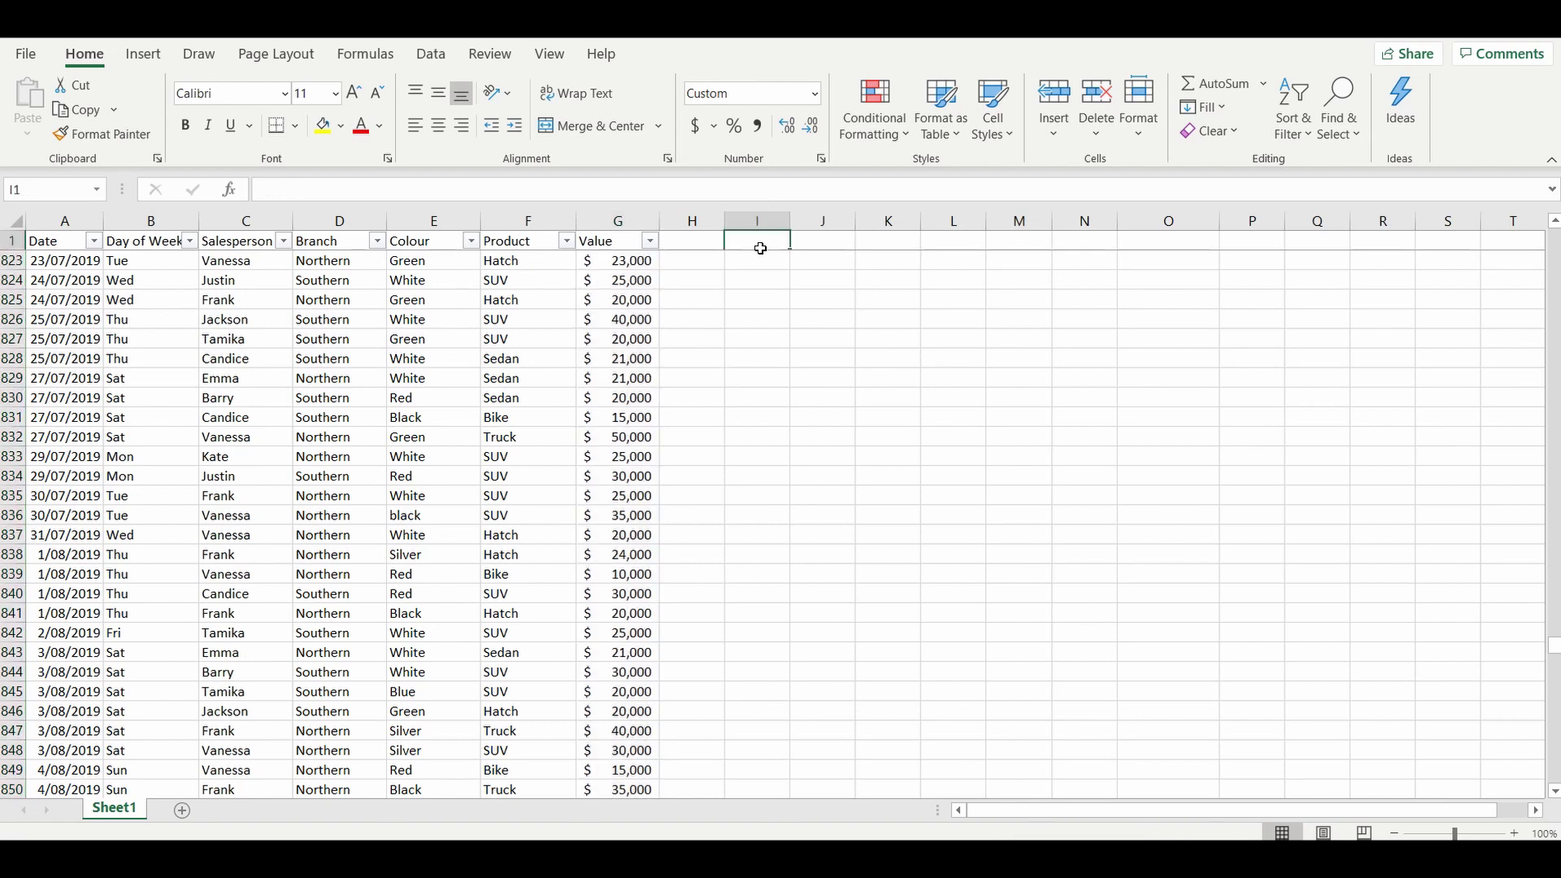
pyautogui.press('Down')
pyautogui.click(1048, 557)
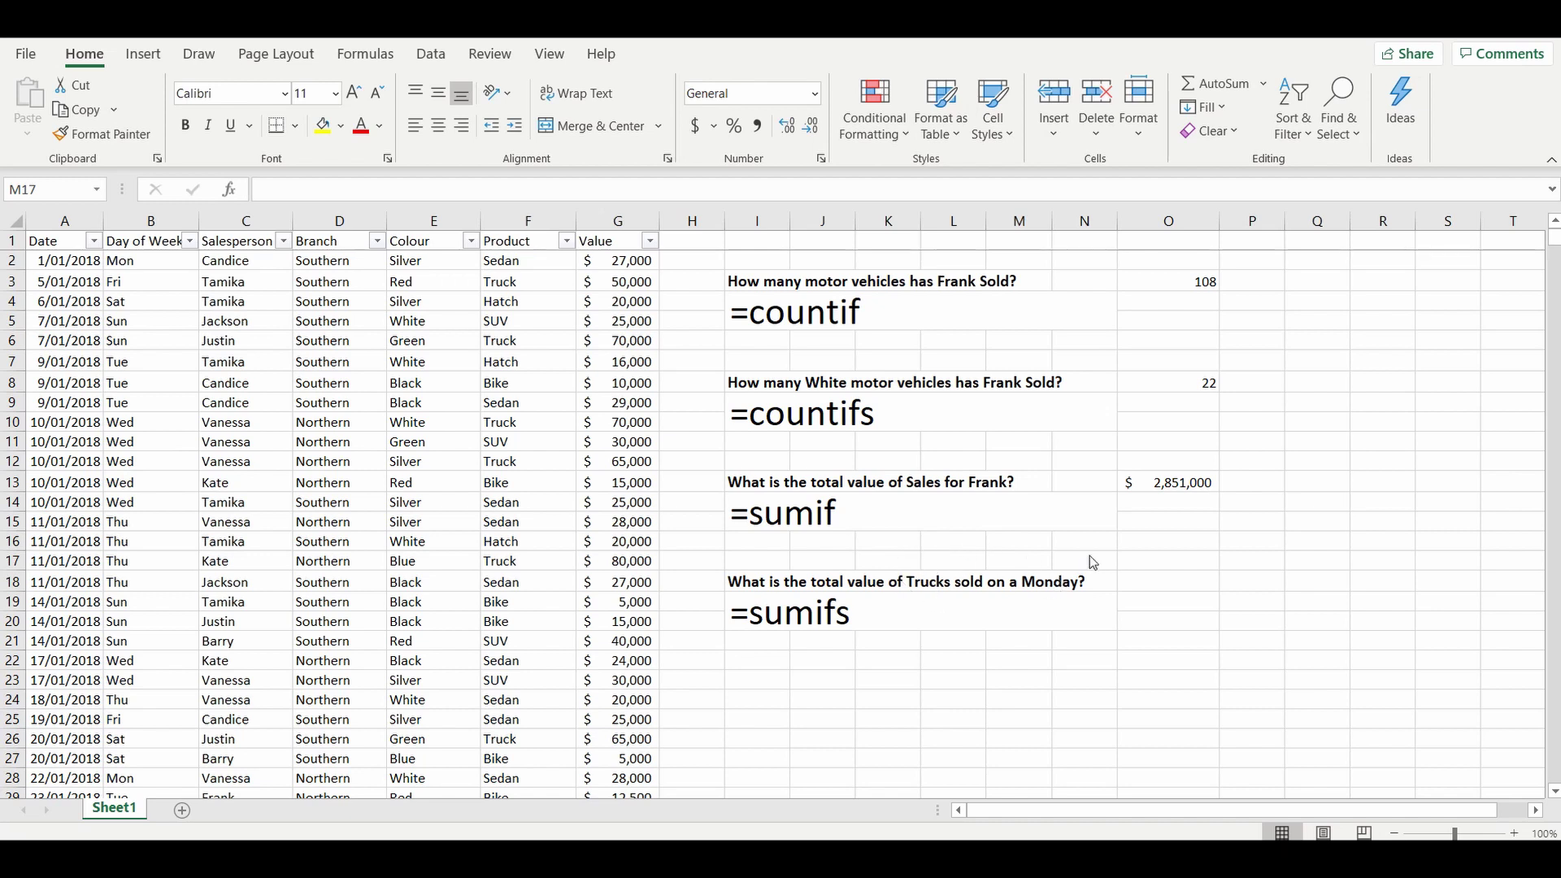
# Step: Start =SUMIFS( in O18 summing column G, with column F matching "Truck"
pyautogui.click(1177, 579)
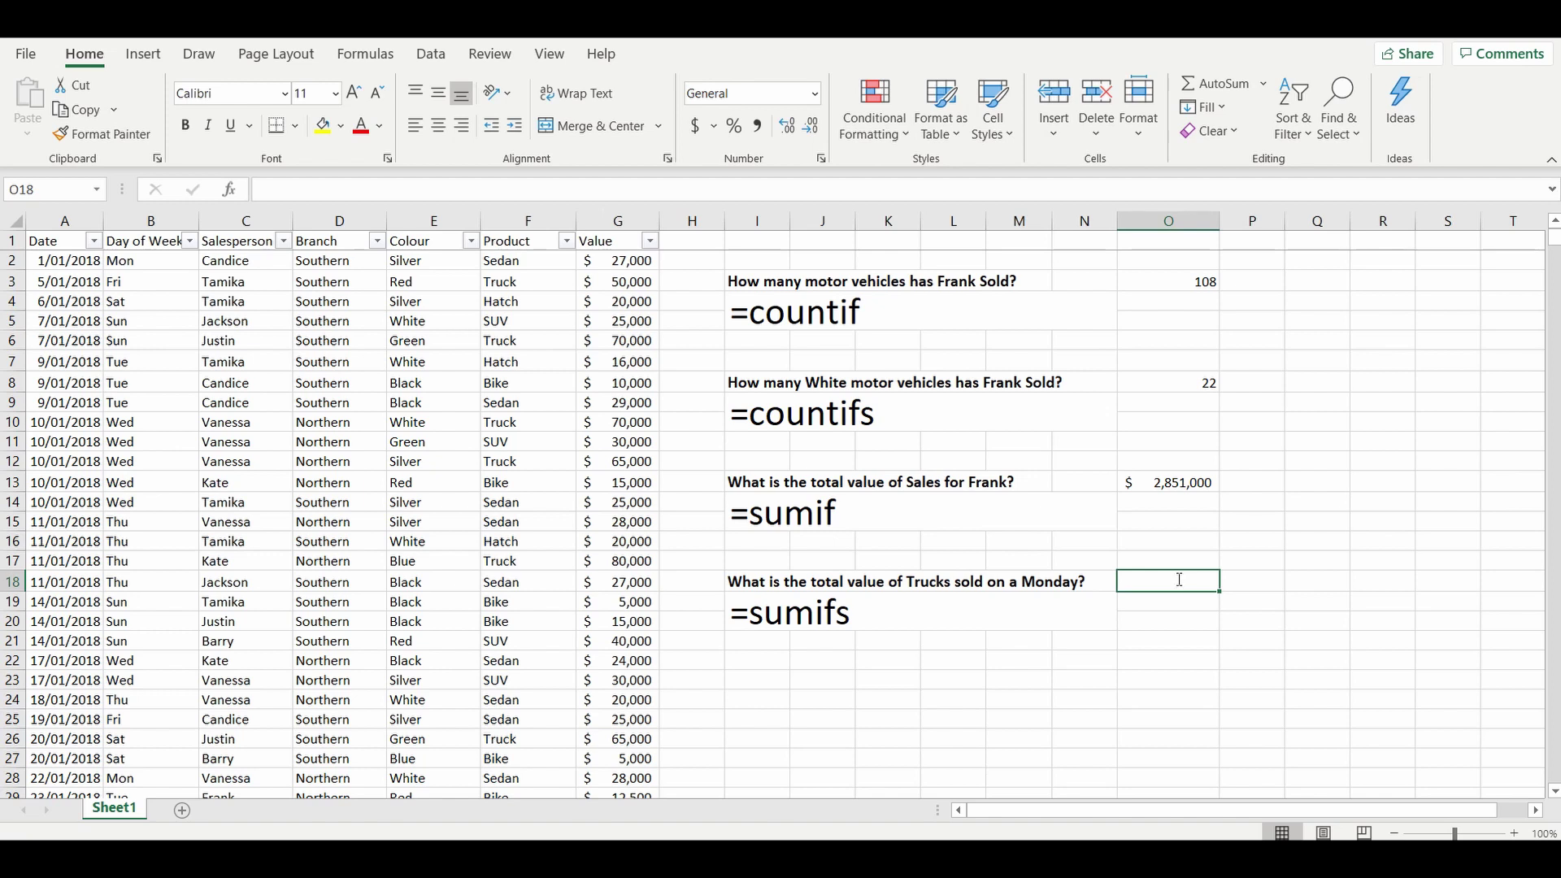
pyautogui.write('=sumif')
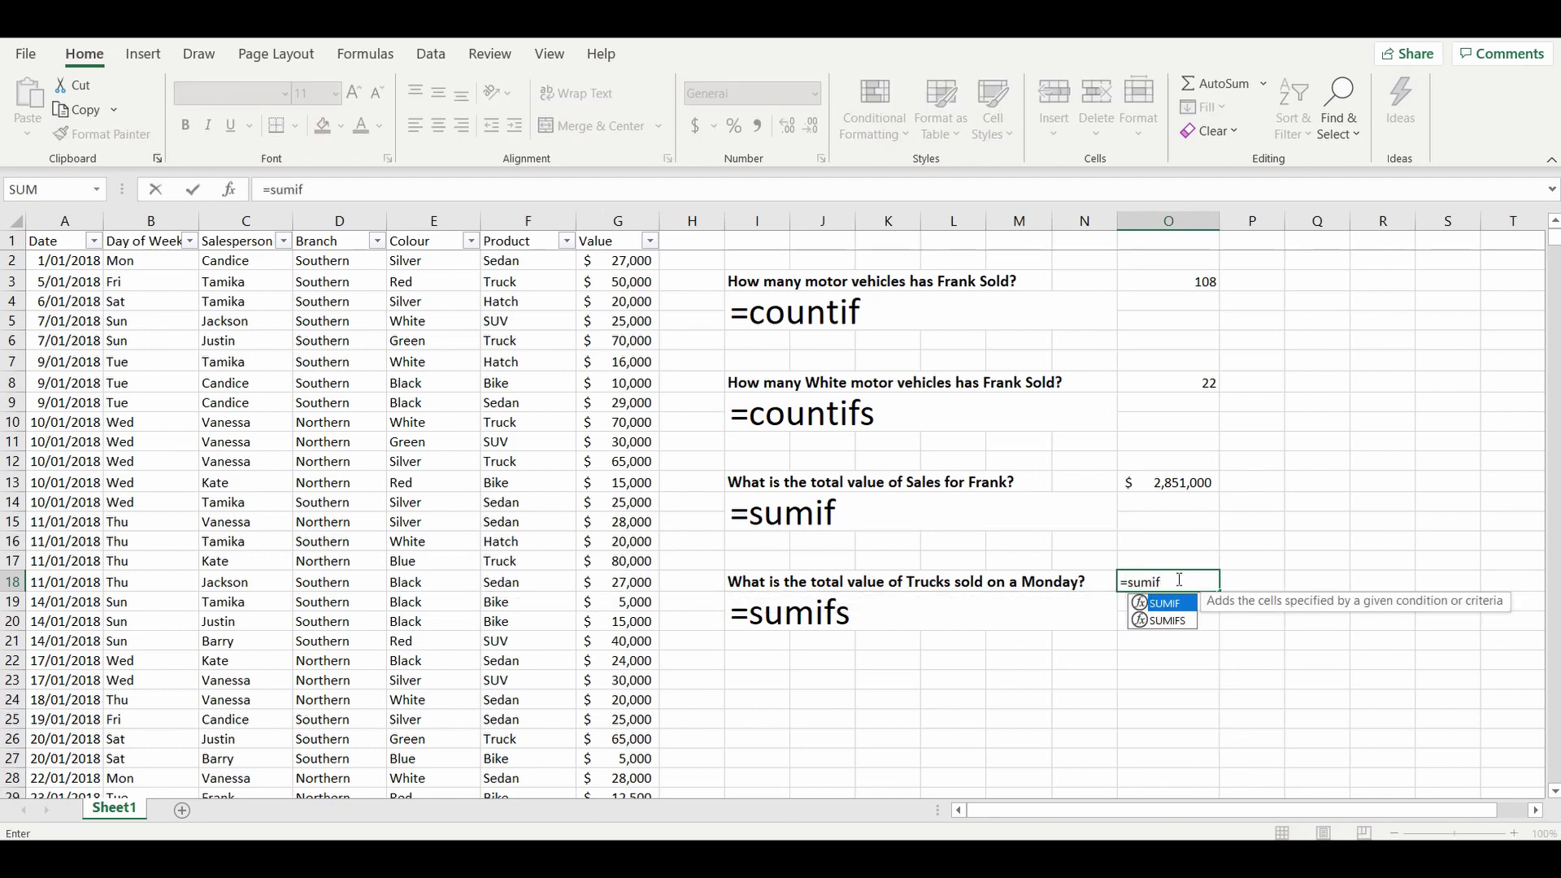
pyautogui.write('s(')
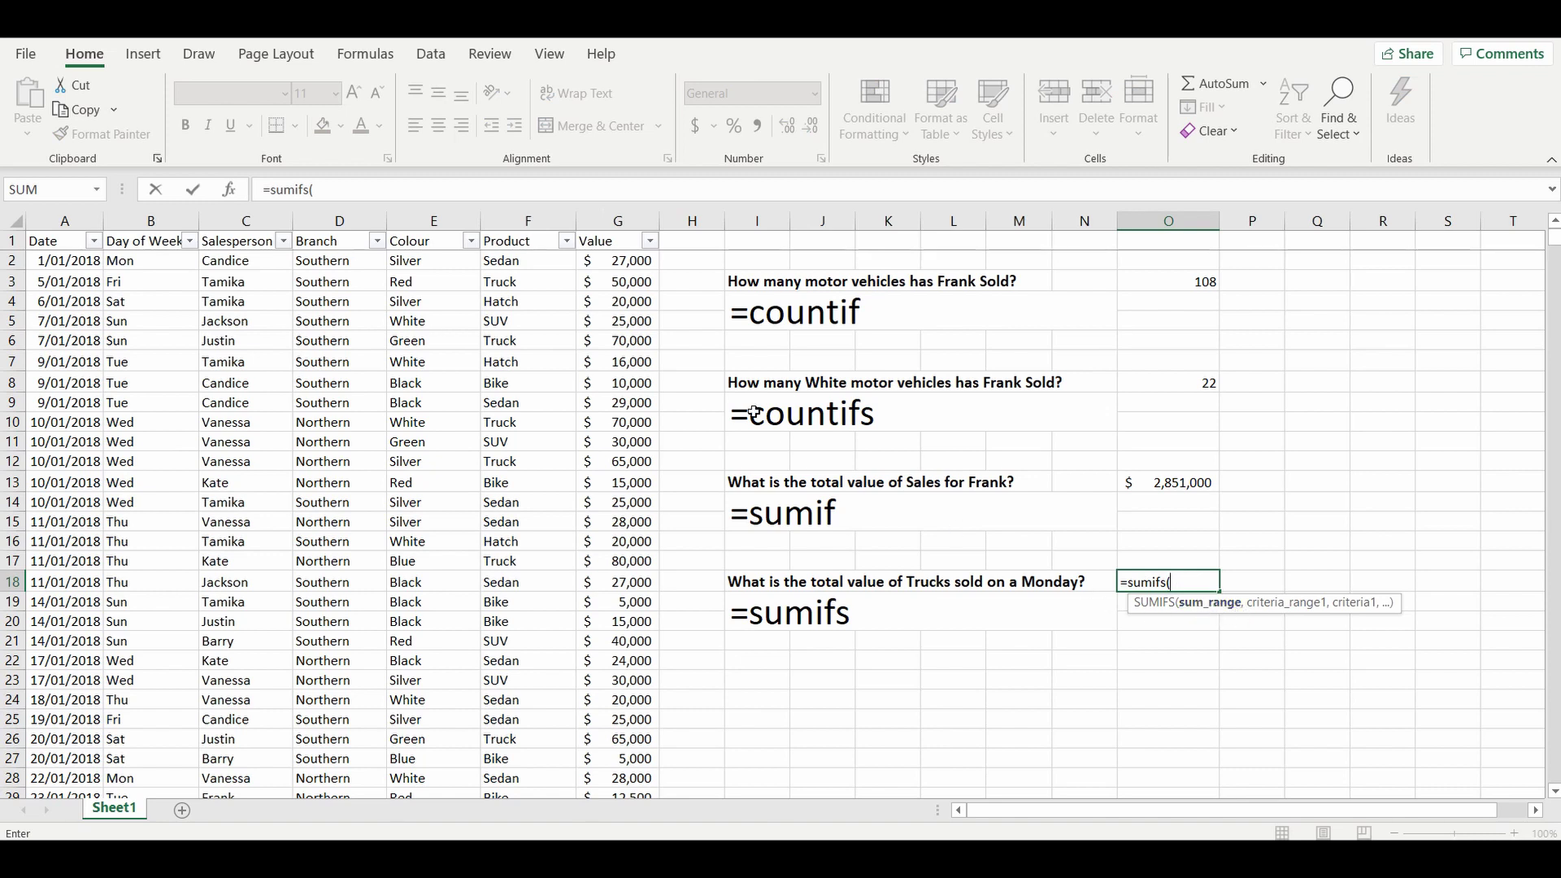
pyautogui.click(615, 221)
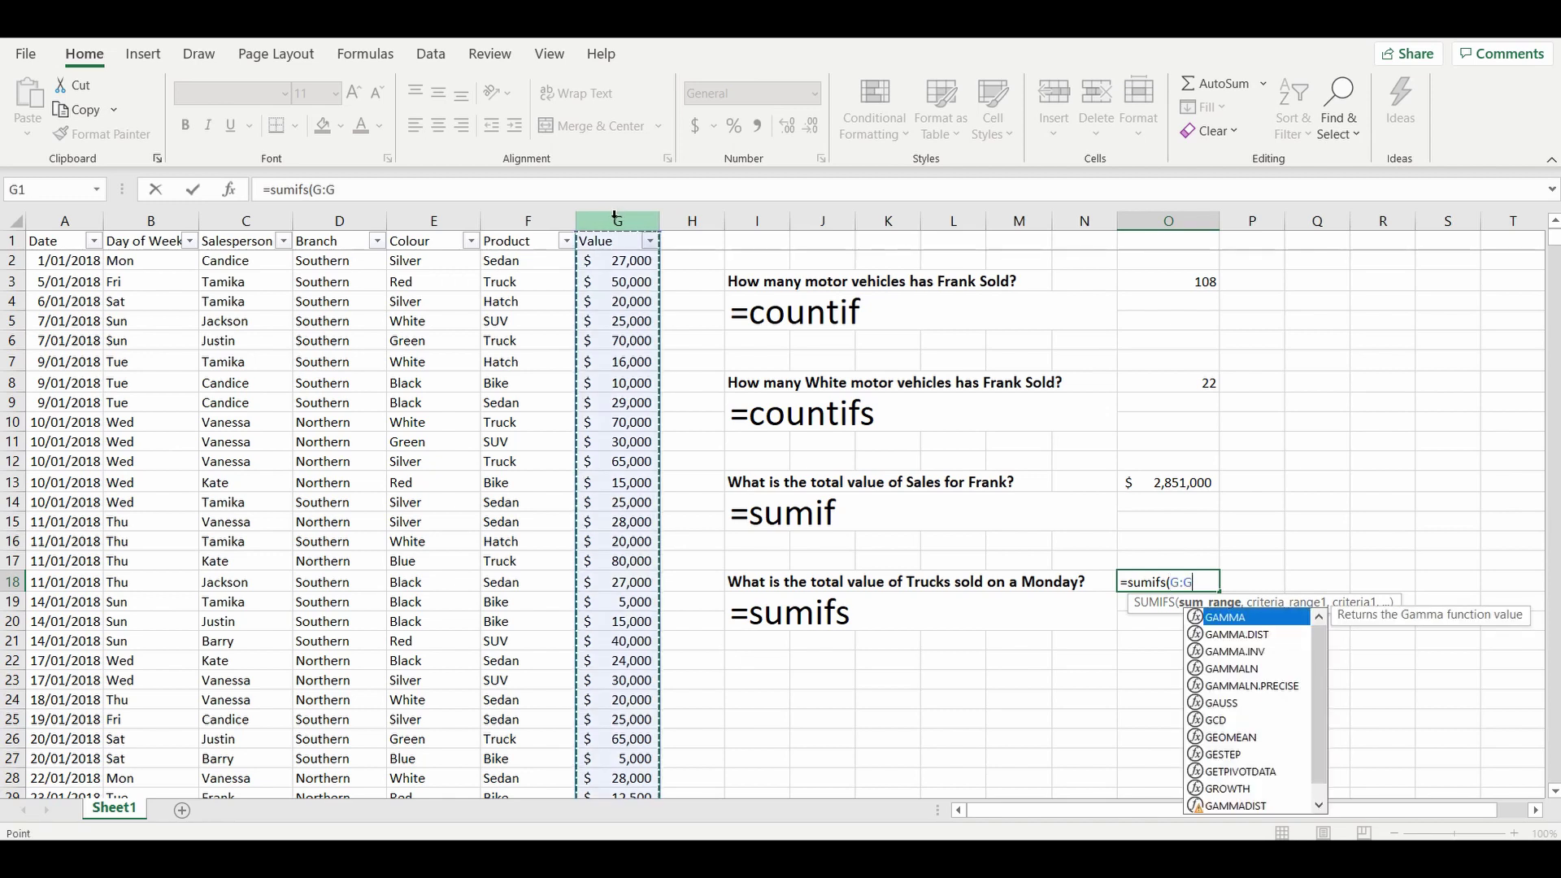
pyautogui.write(',')
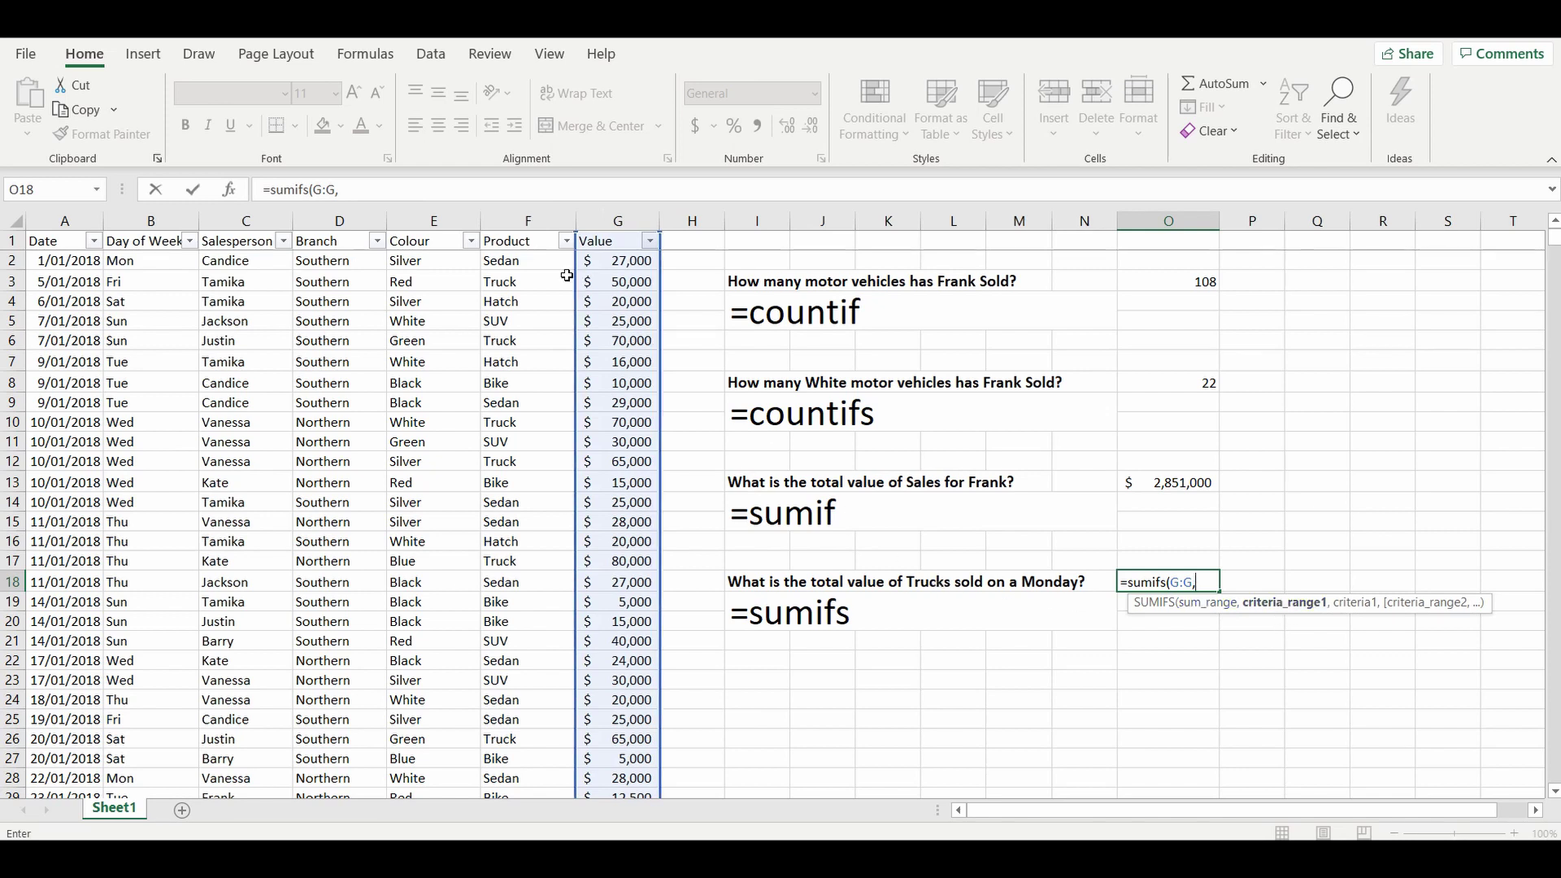
pyautogui.click(526, 221)
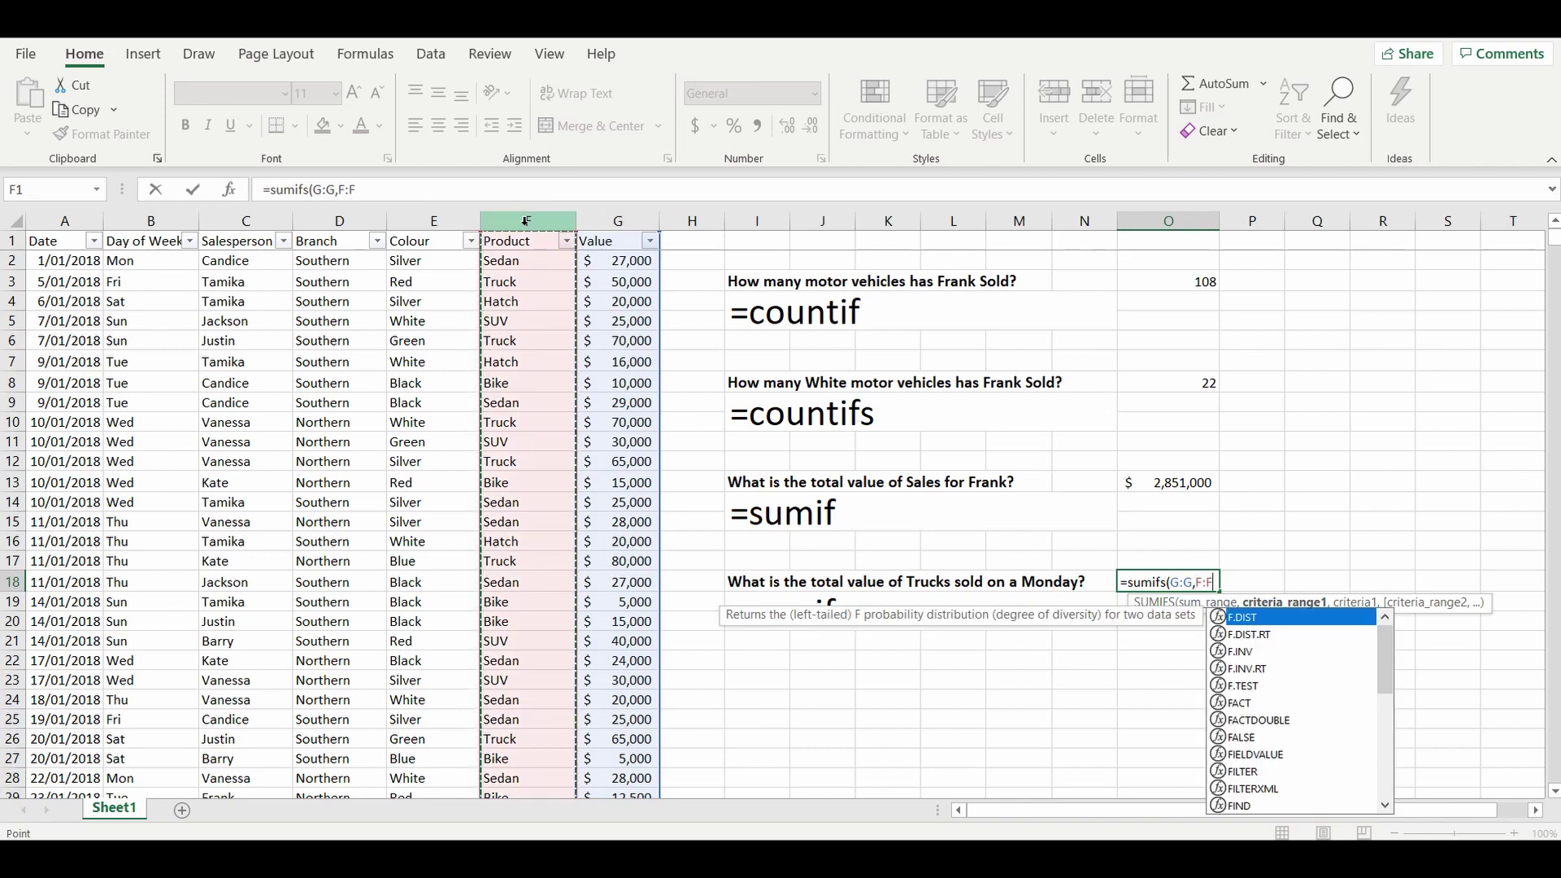
pyautogui.write(',')
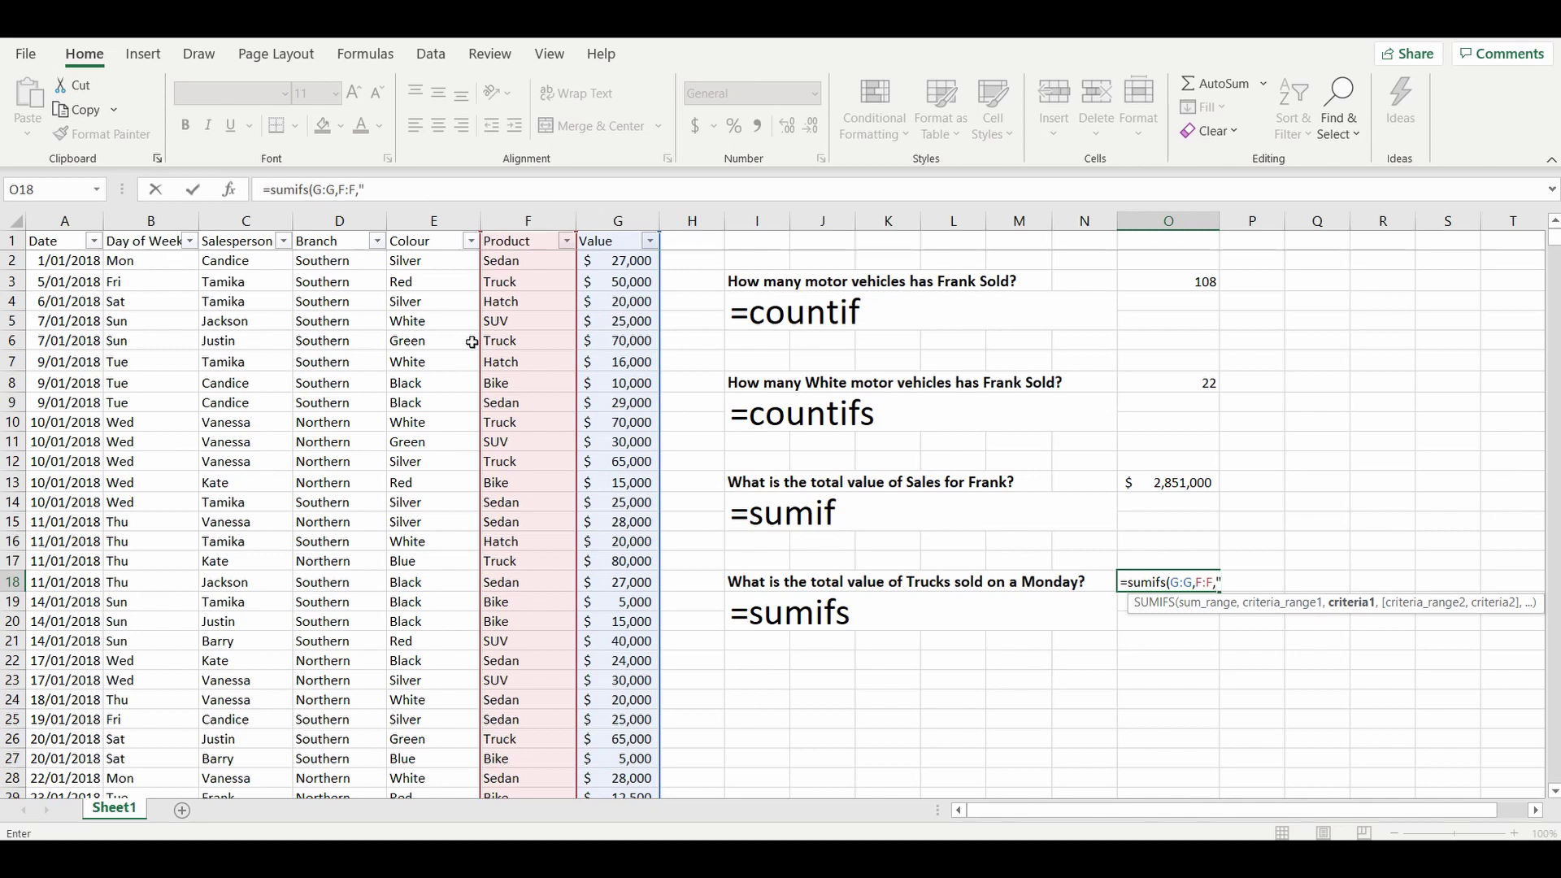
pyautogui.write('"Truck",')
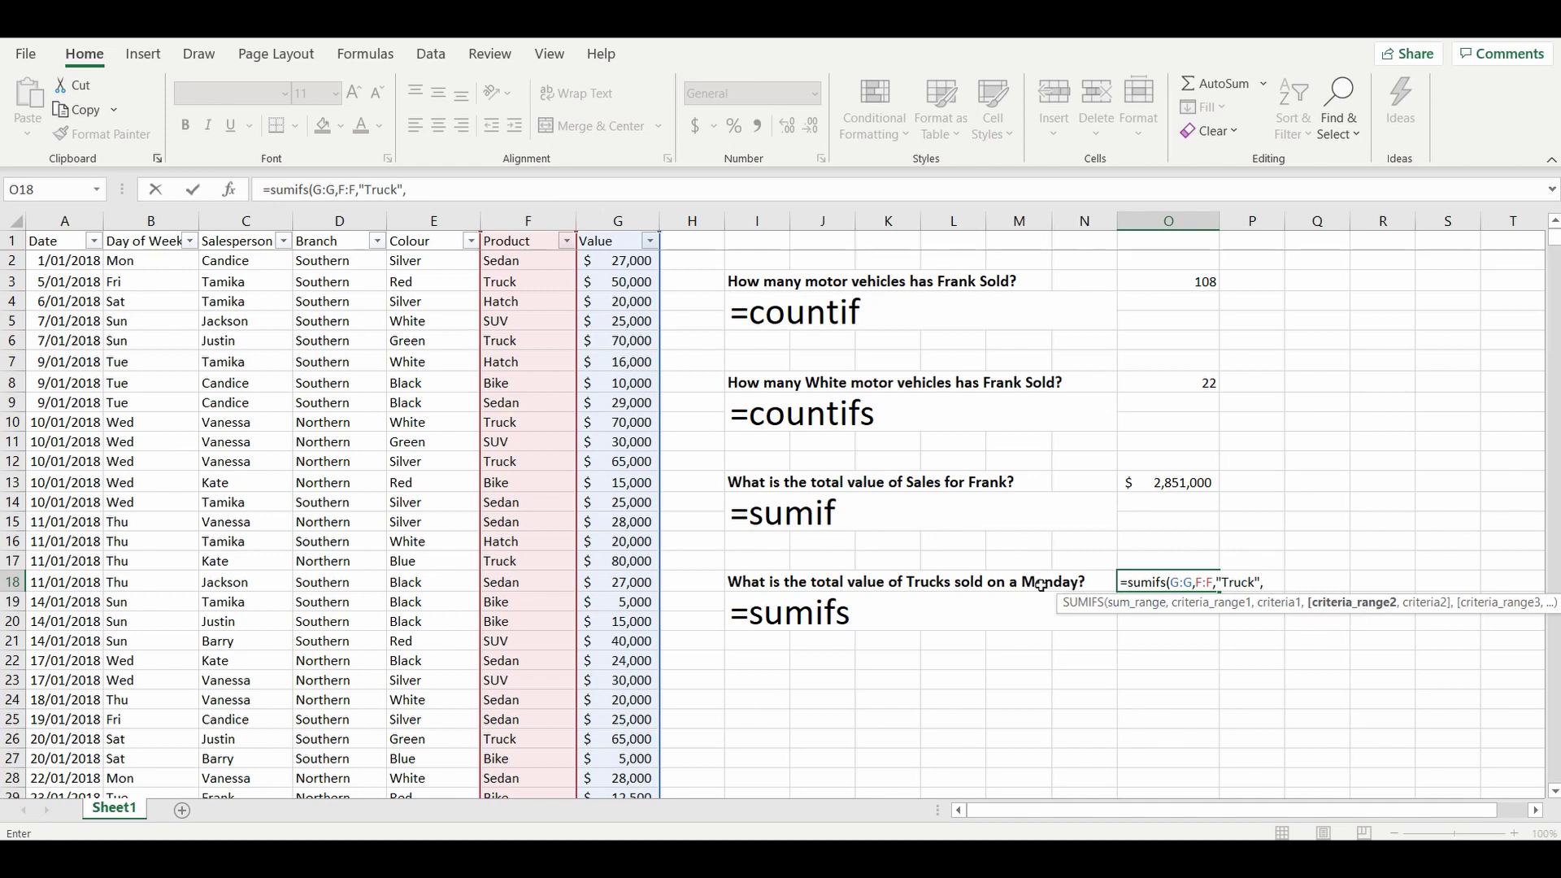
# Step: Add the Day of Week column B as the second criteria range and begin the "Mon" criterion
pyautogui.click(150, 214)
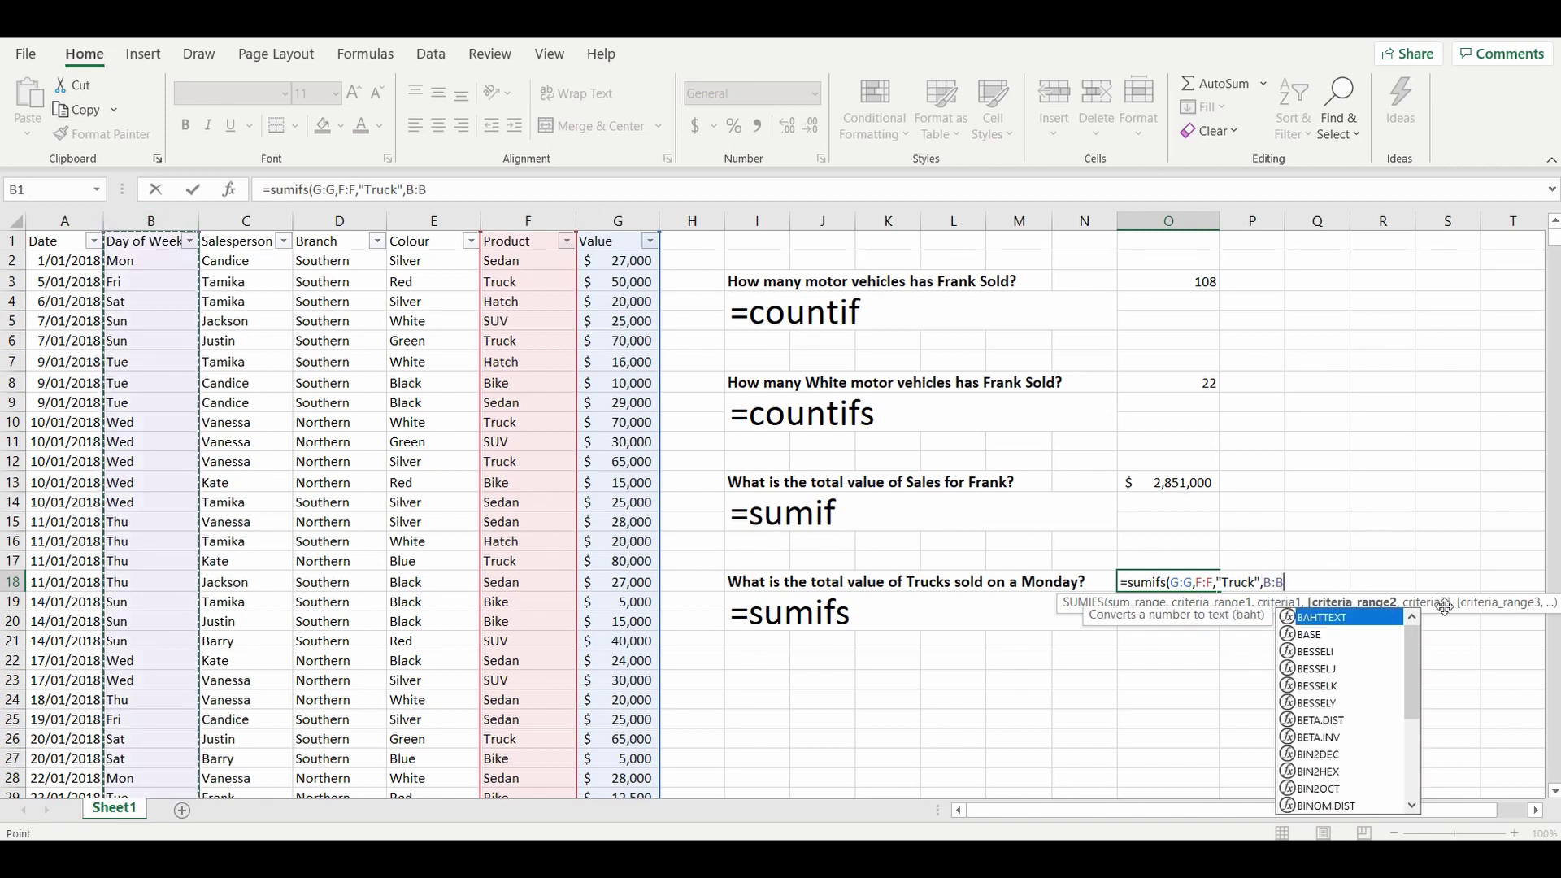
pyautogui.write(',')
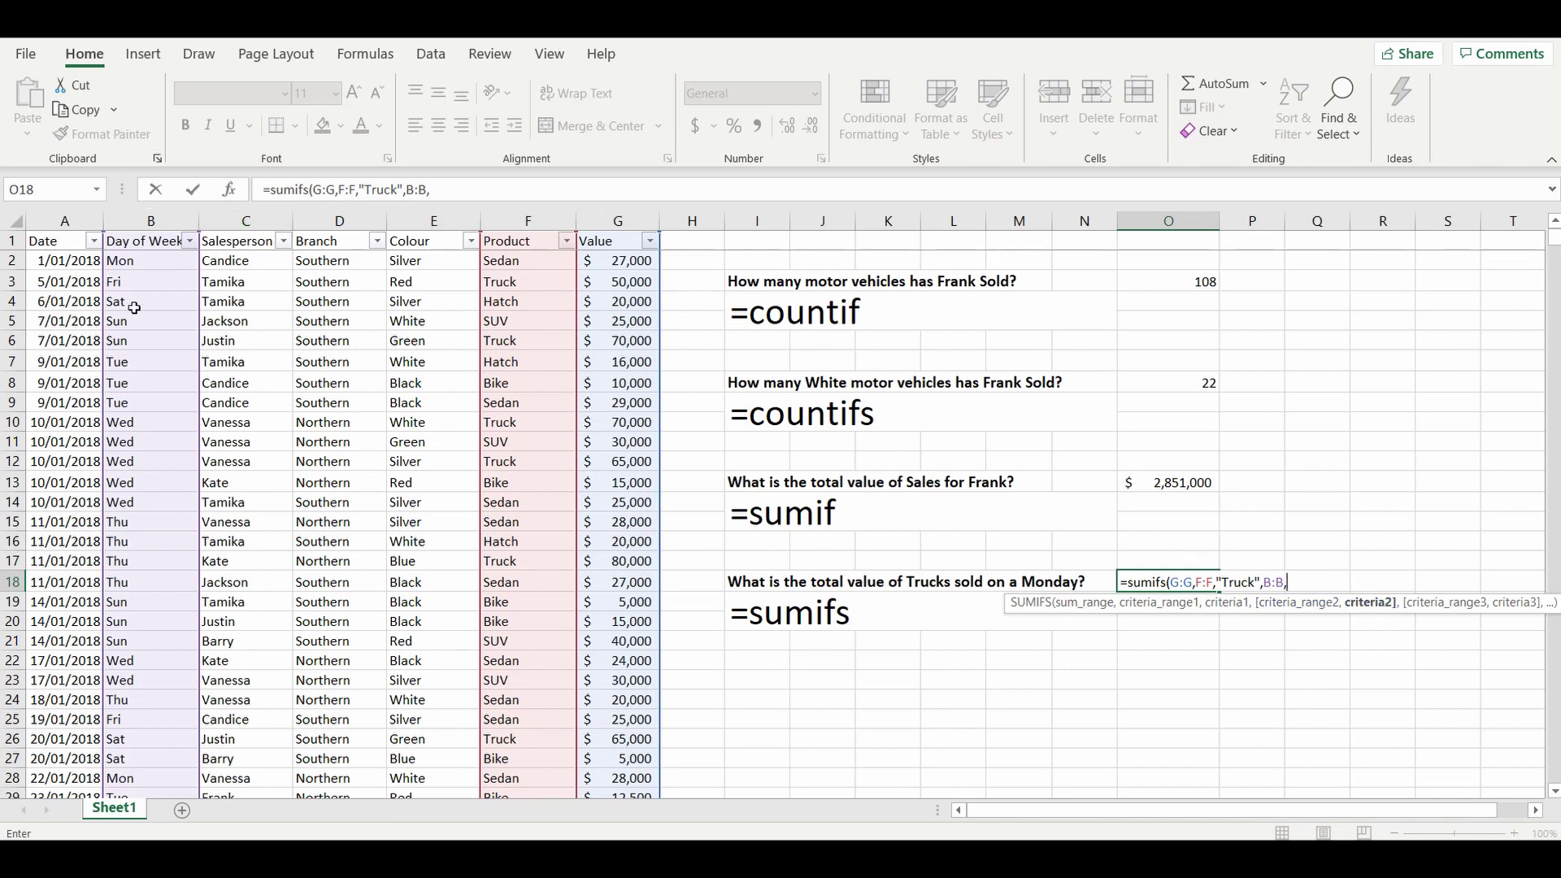
pyautogui.click(452, 186)
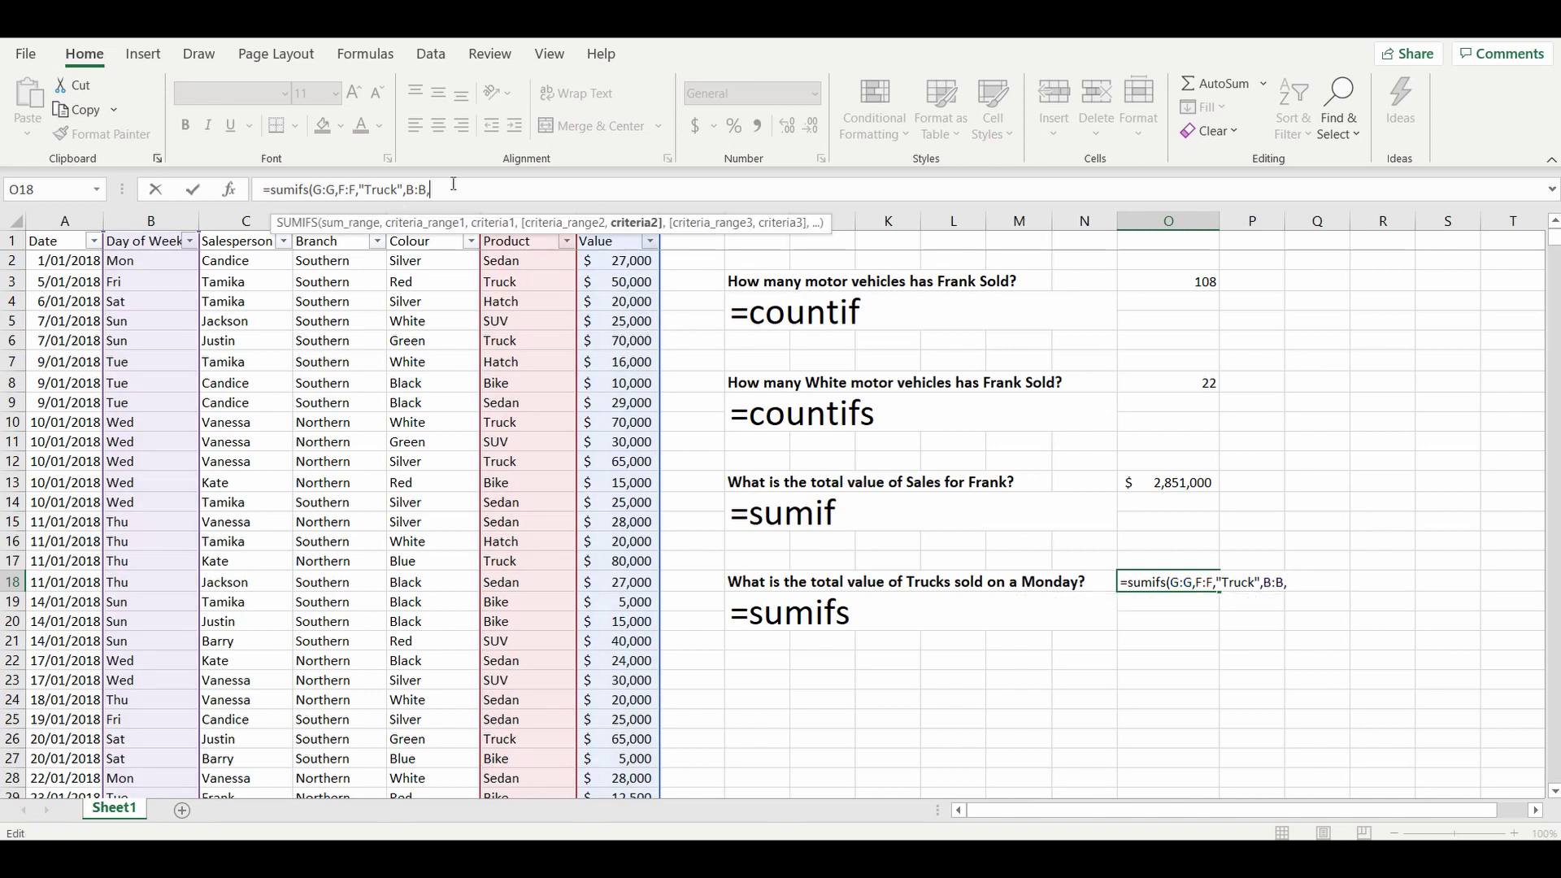
pyautogui.write('Mon"')
# Step: Close the SUMIFS formula and format O18 as Accounting without decimals, showing $ 595,000
pyautogui.write(')')
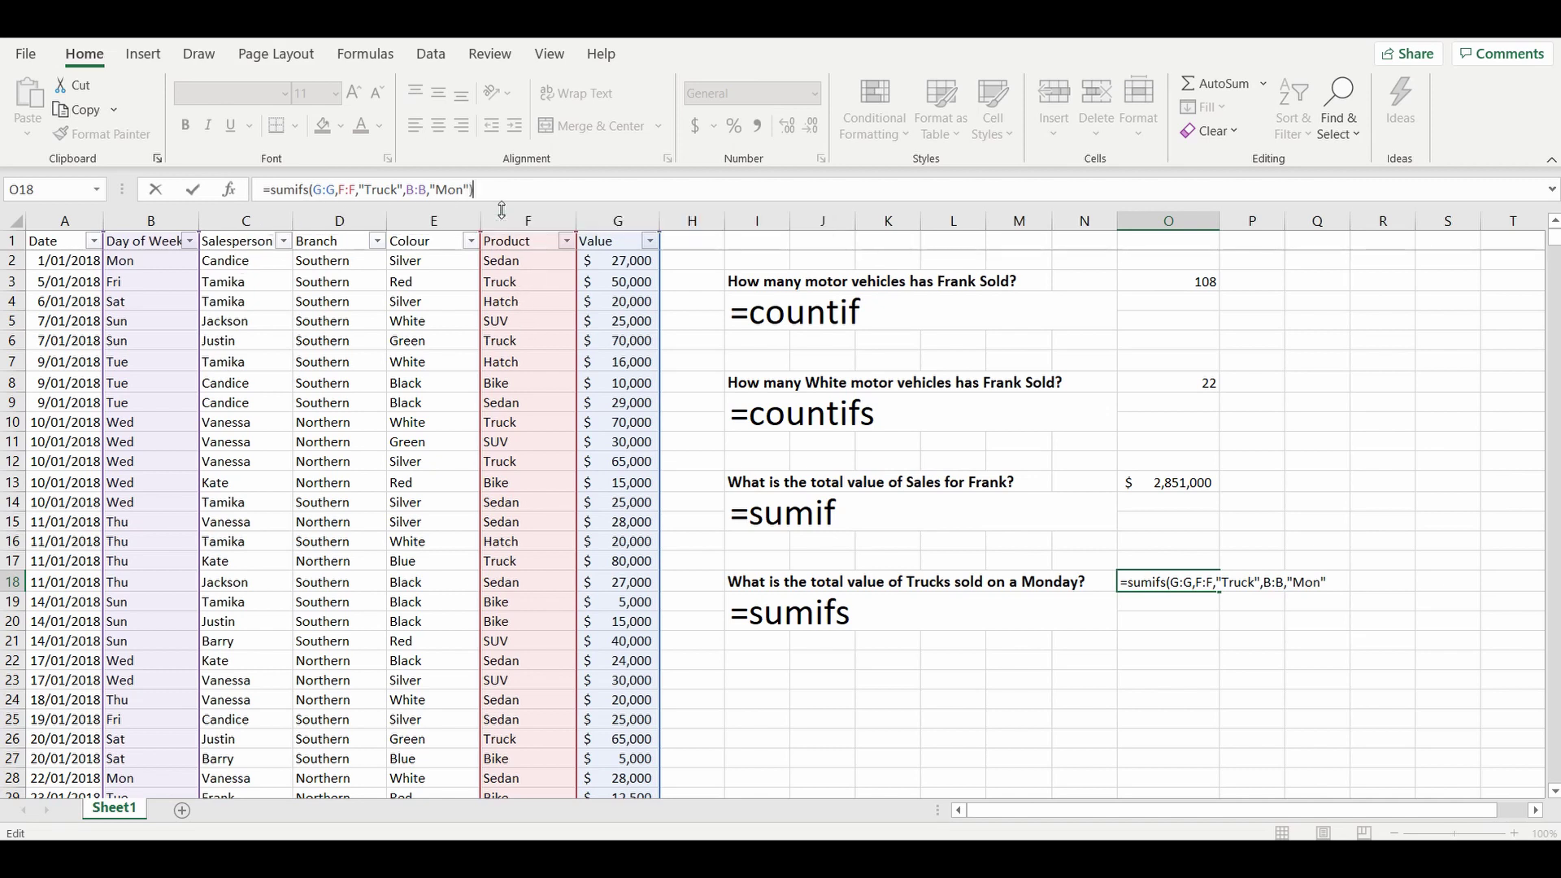
pyautogui.press('Return')
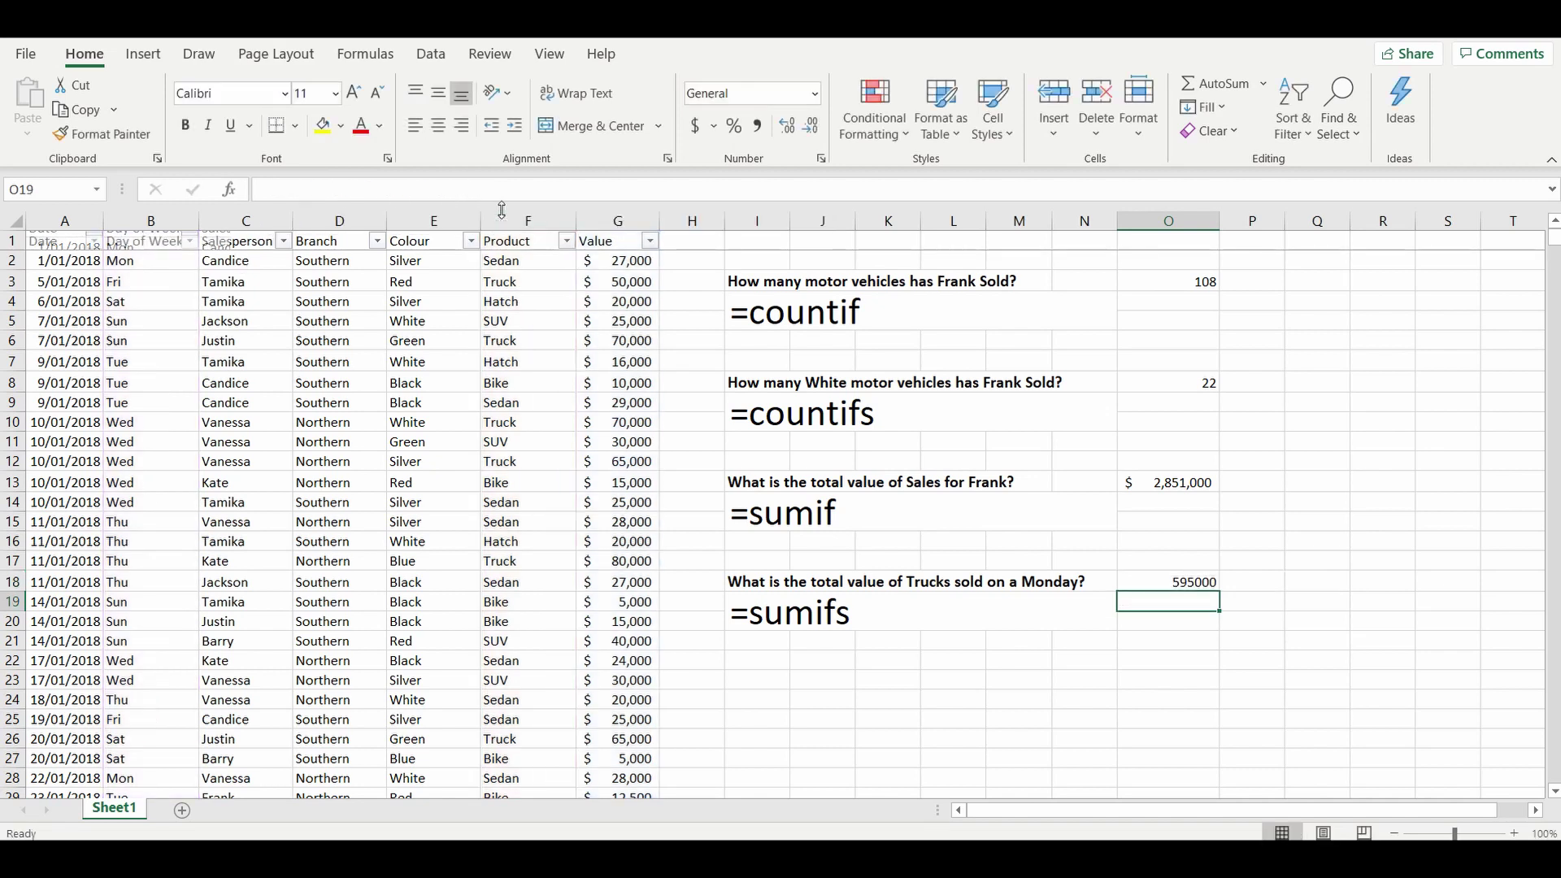
pyautogui.click(1171, 580)
pyautogui.click(699, 126)
pyautogui.click(813, 127)
pyautogui.click(814, 126)
pyautogui.click(1316, 598)
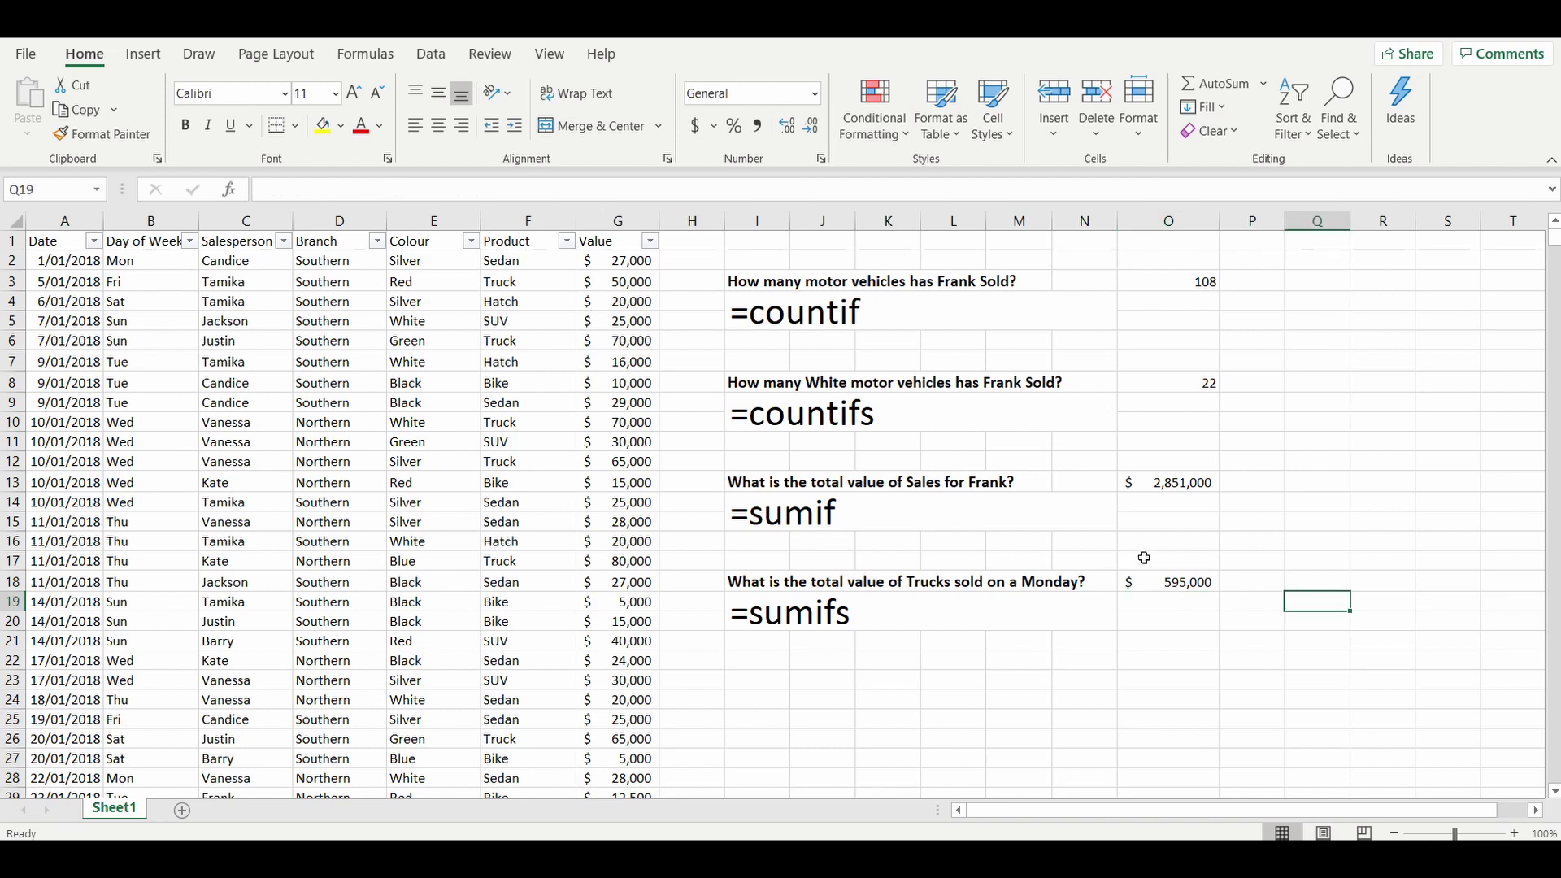
# Step: Filter the sales list to show only Truck sales on Mon
pyautogui.click(566, 240)
pyautogui.click(358, 481)
pyautogui.click(379, 573)
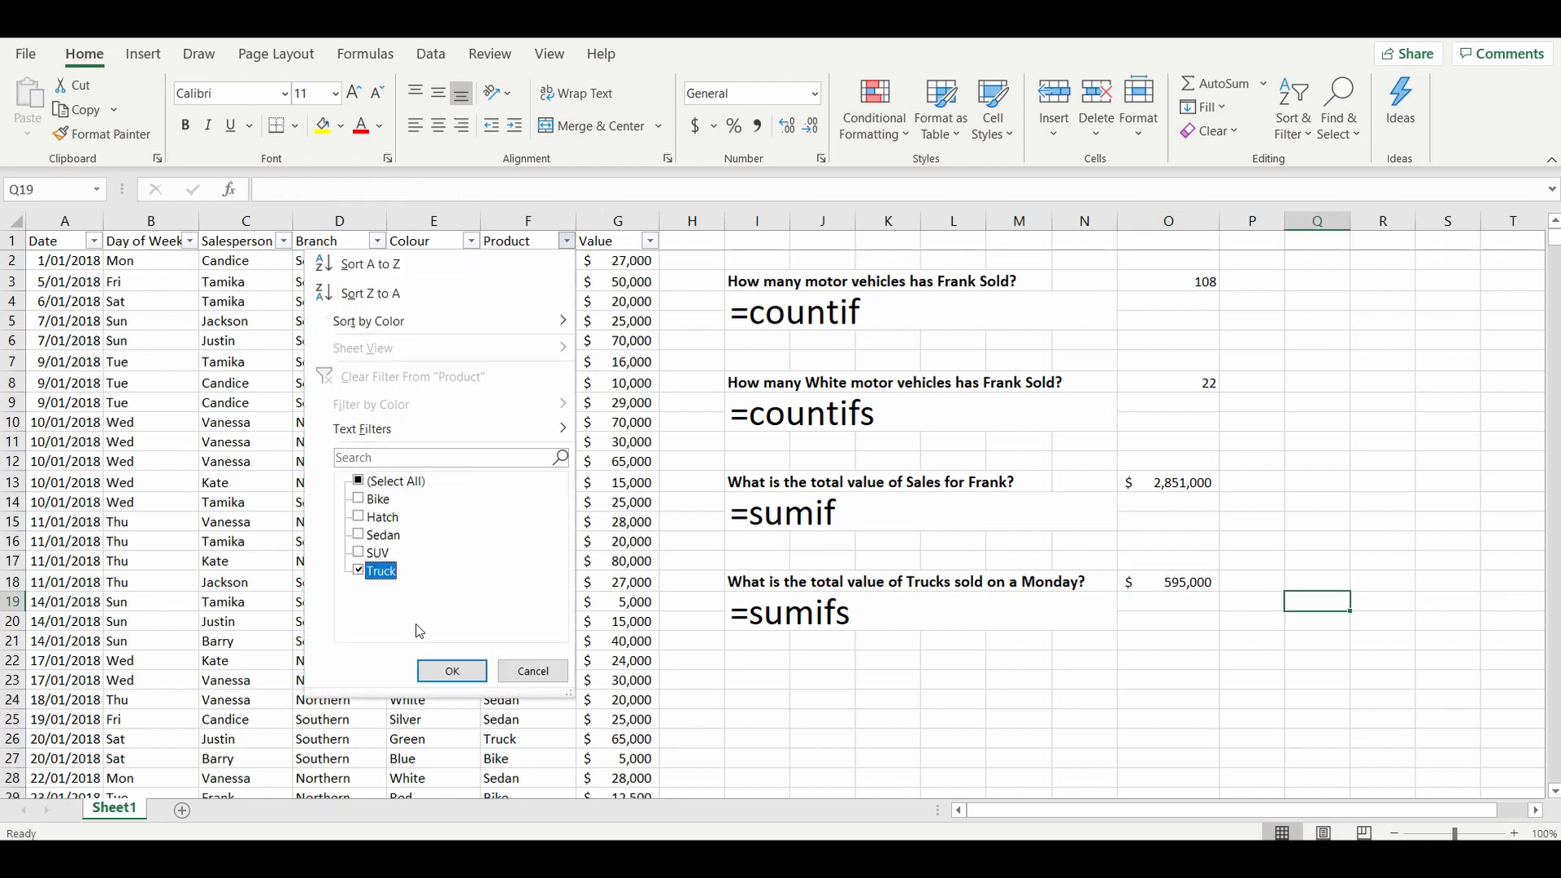
pyautogui.click(454, 670)
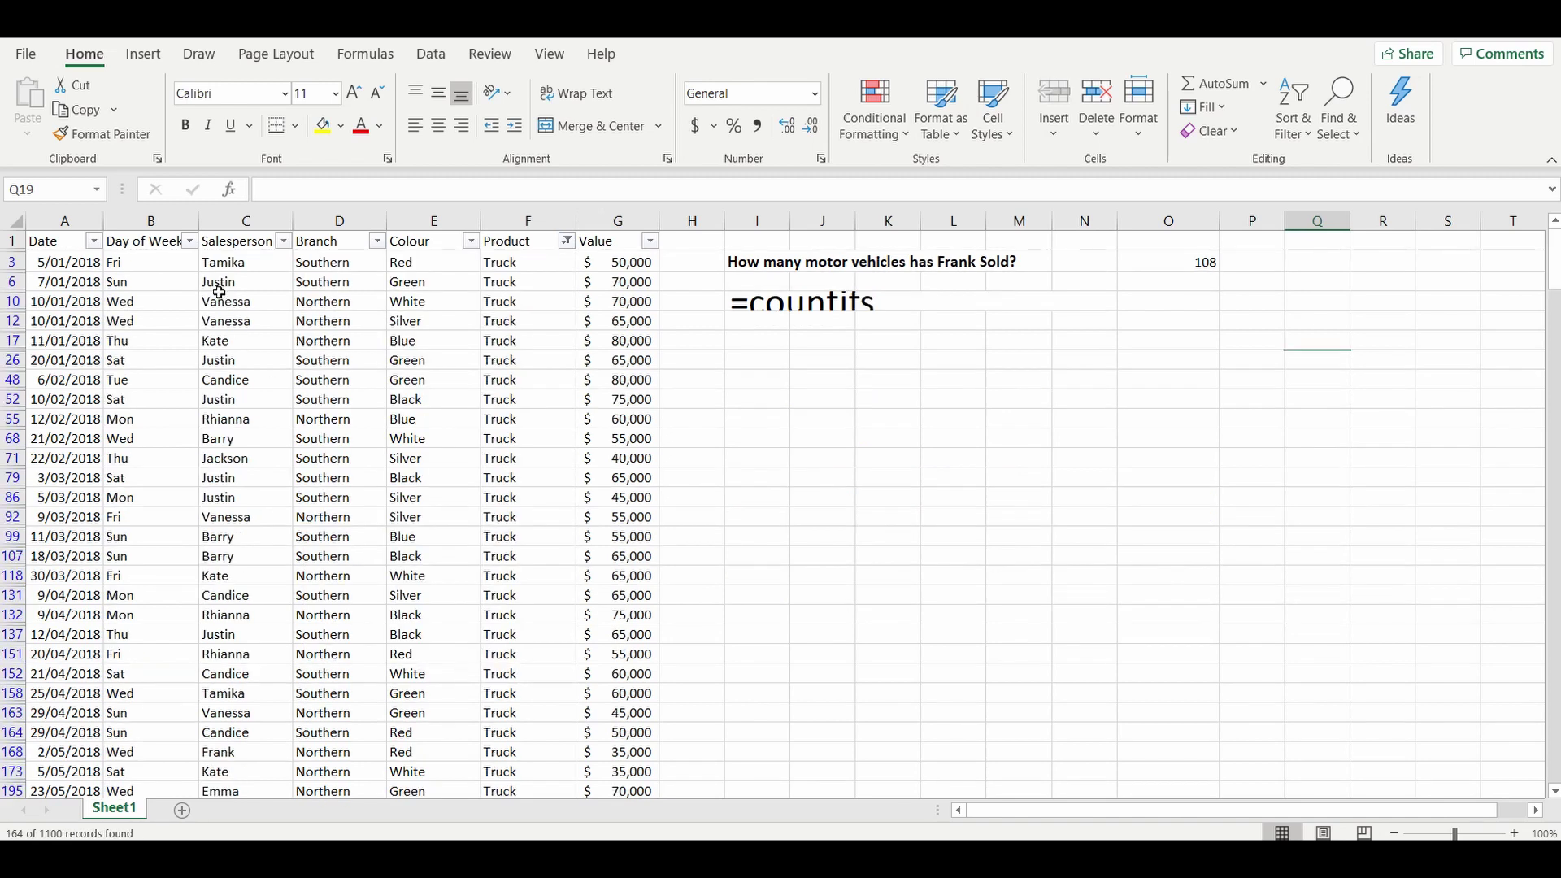
pyautogui.click(190, 241)
pyautogui.click(54, 480)
pyautogui.click(54, 516)
pyautogui.click(146, 671)
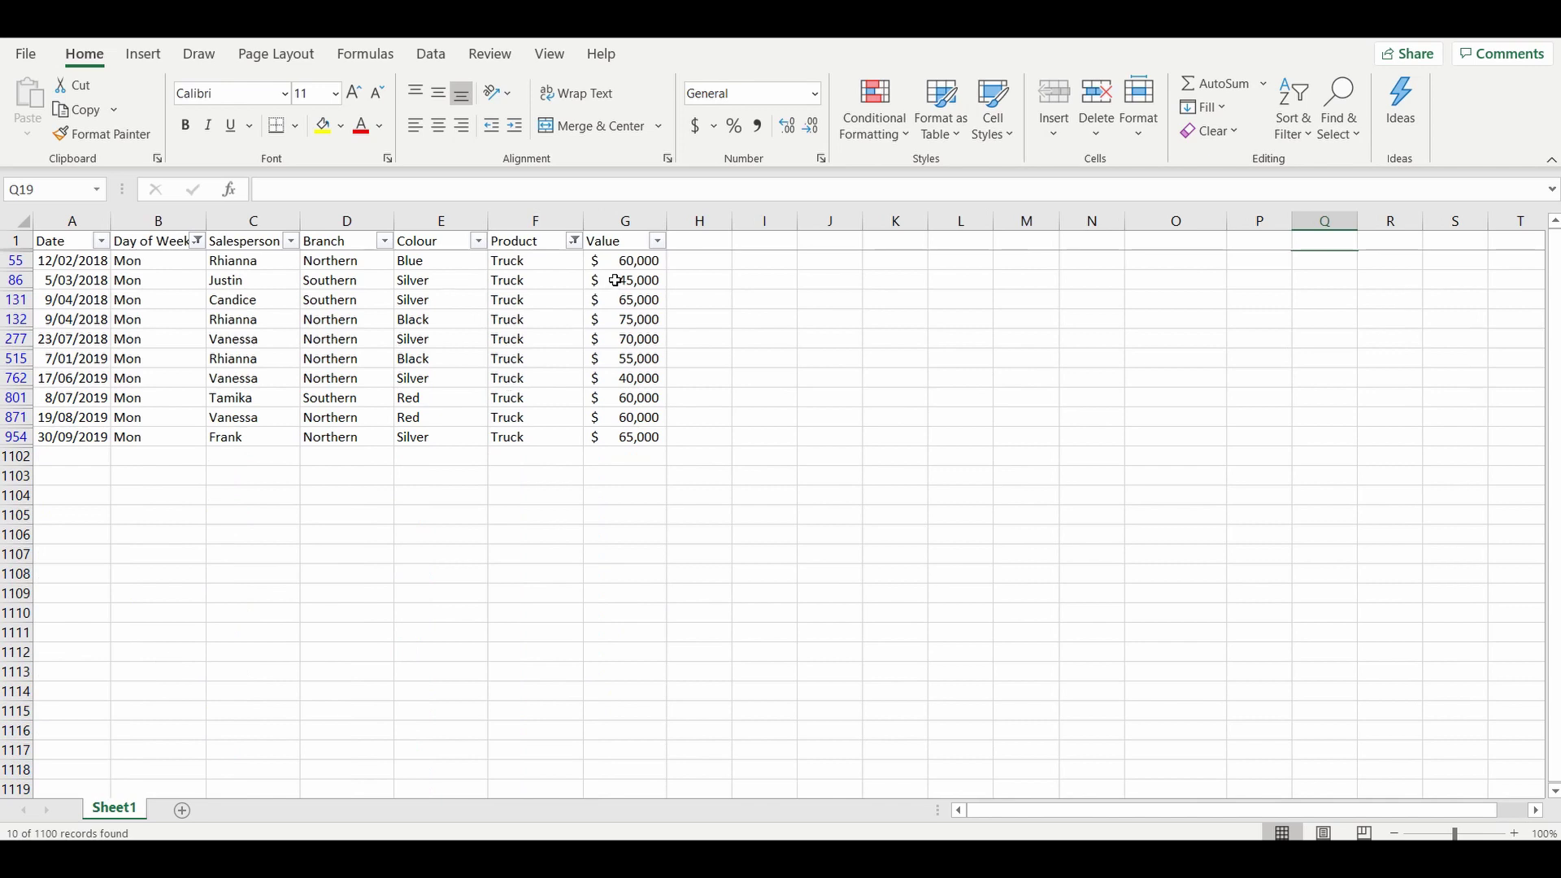
# Step: Confirm the ten Monday truck values sum to $595,000, then clear all filters
pyautogui.moveTo(619, 262); pyautogui.dragTo(606, 438)
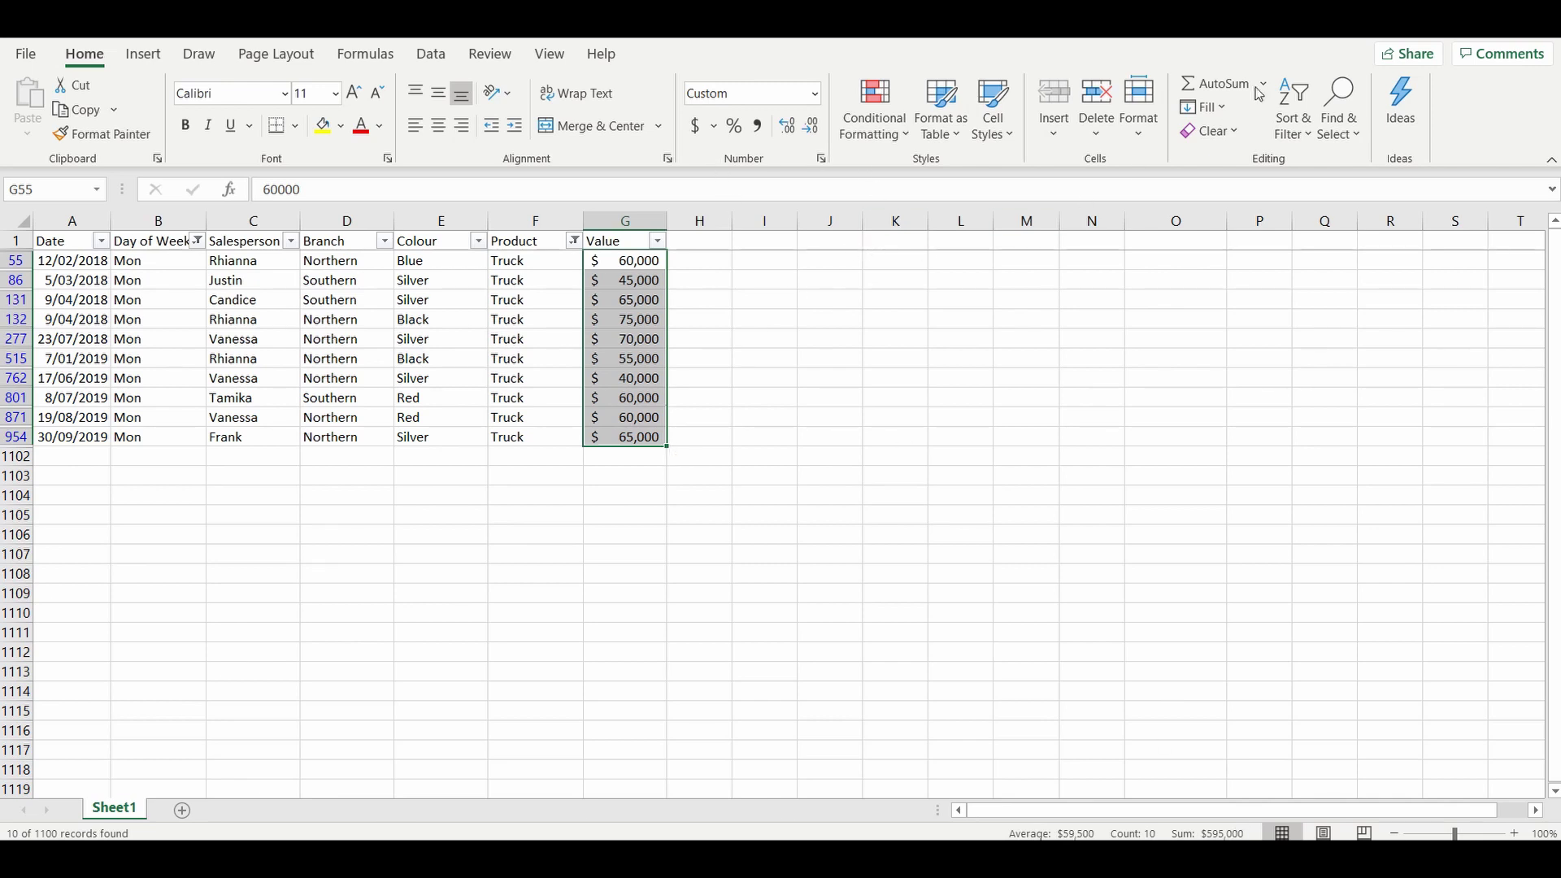
pyautogui.click(431, 54)
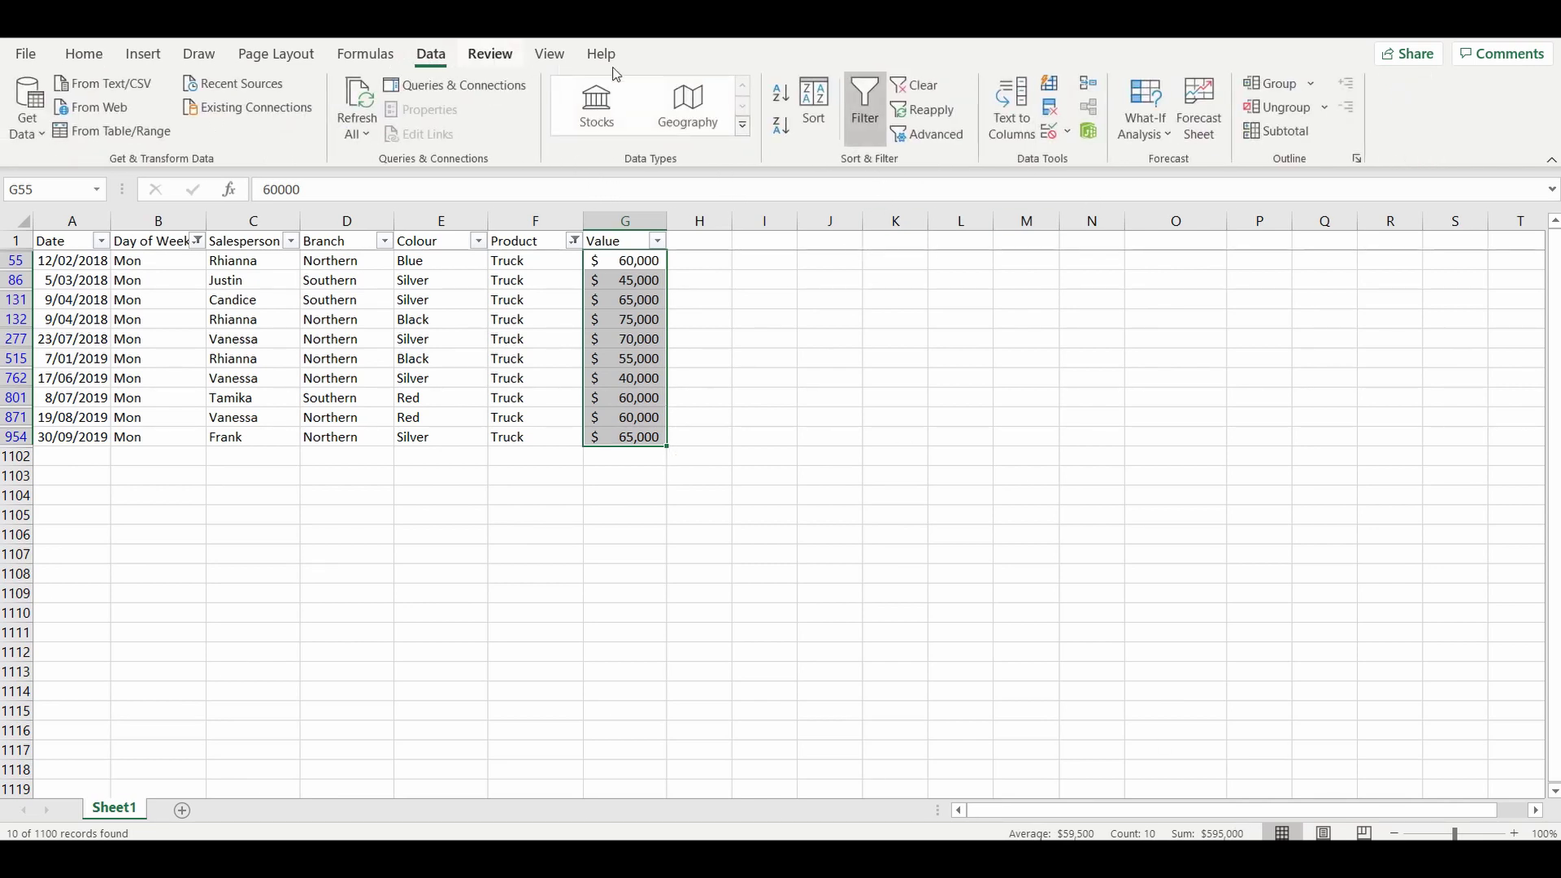
pyautogui.click(911, 91)
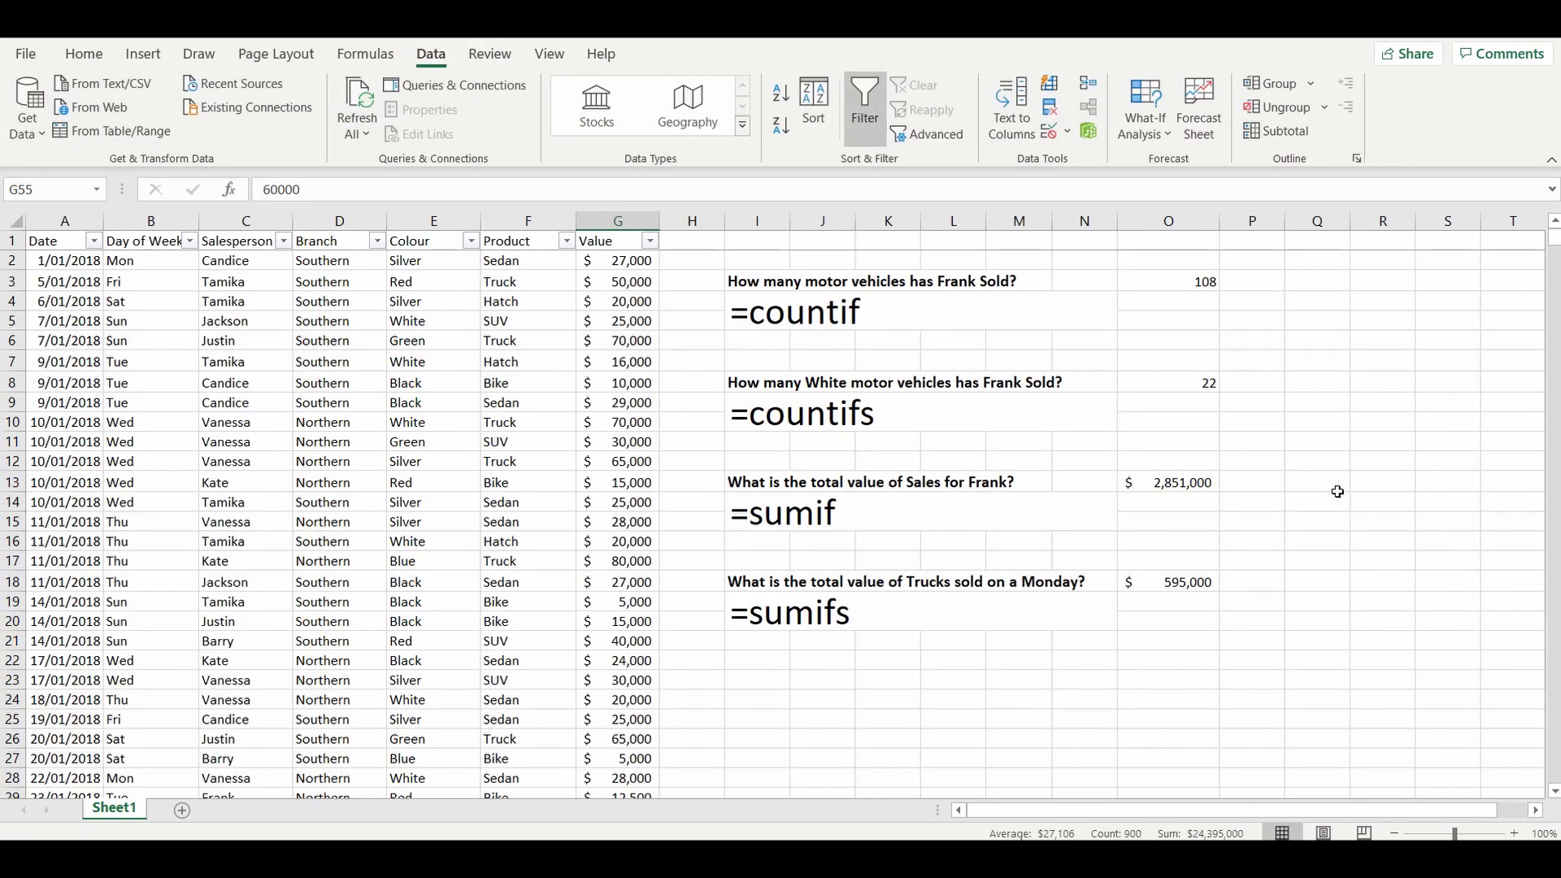
pyautogui.click(1372, 397)
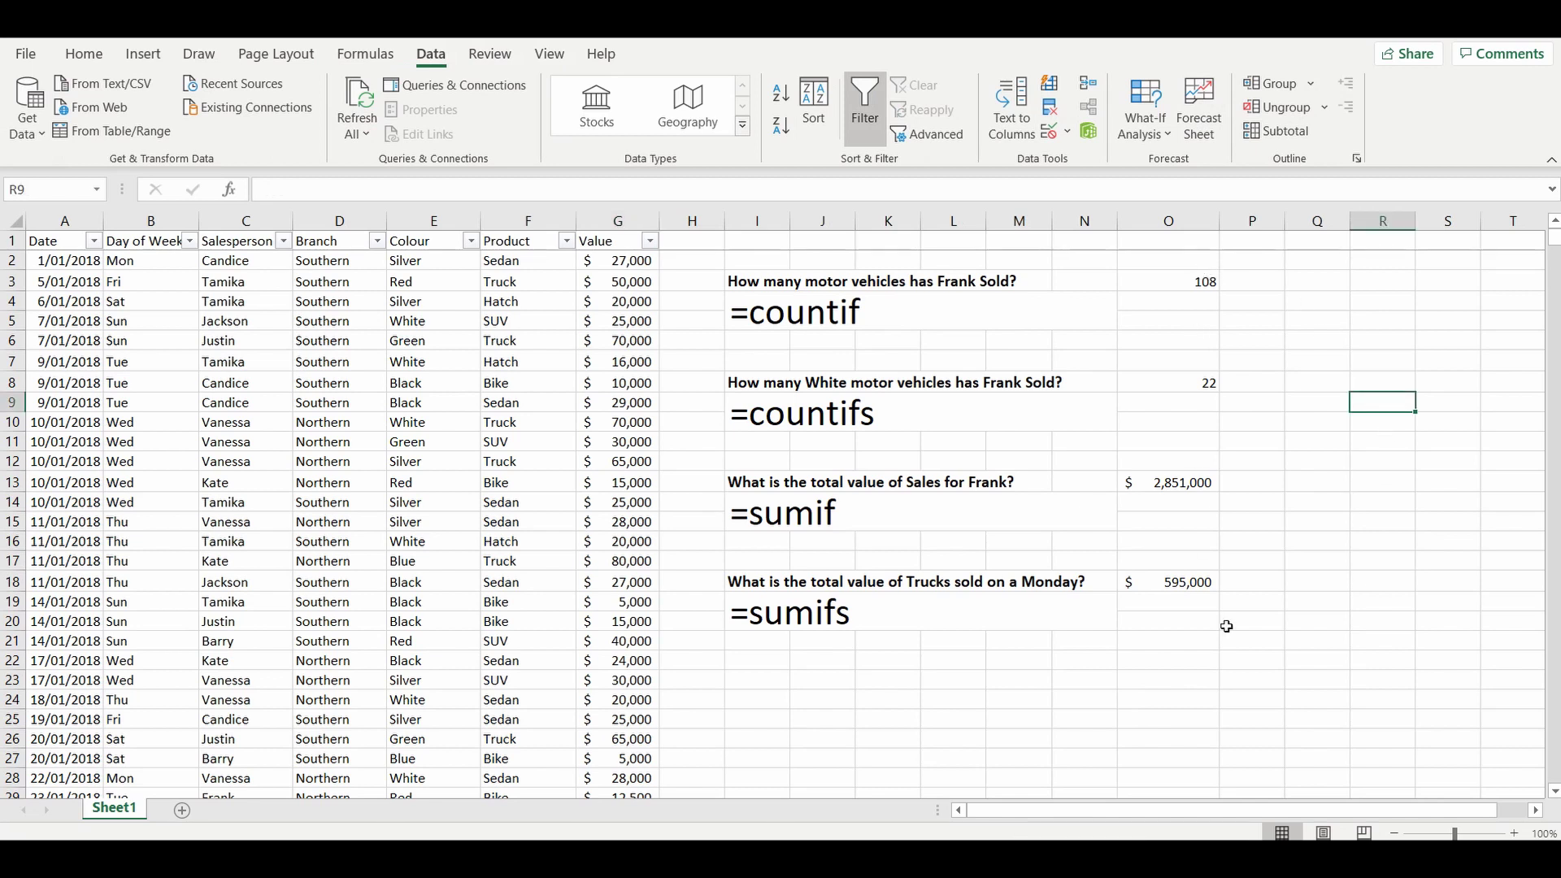